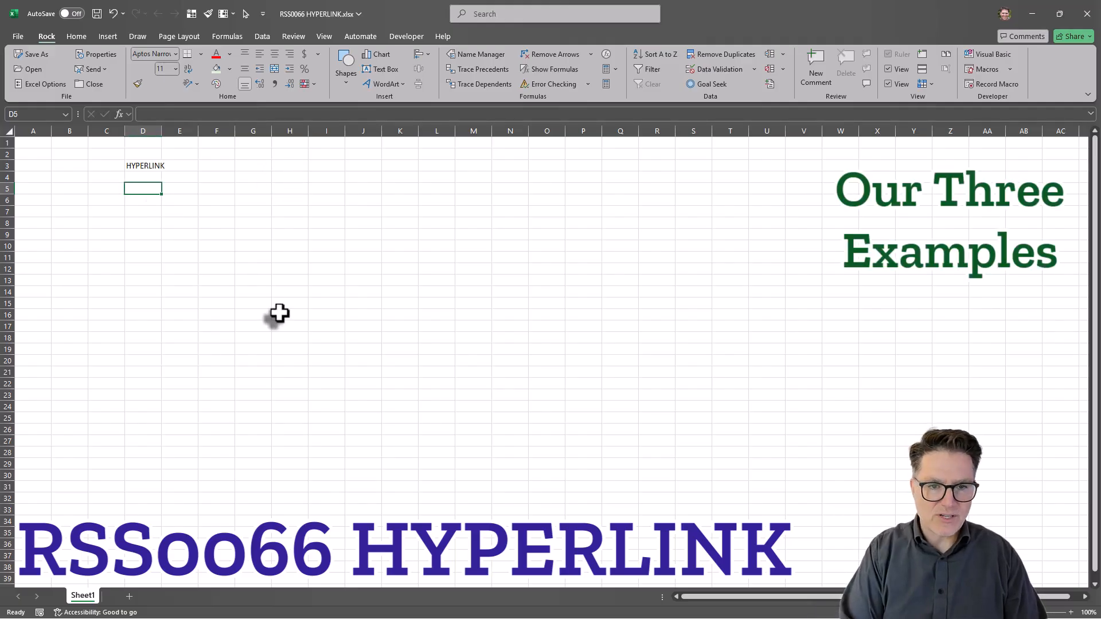
- Enter the headings "Hyperlinks for Webpages", "Hyperlinks for Internal References" and "Hyperlinks for File Systems" in cells D5, D7 and D9
text(Hyperlinks for)
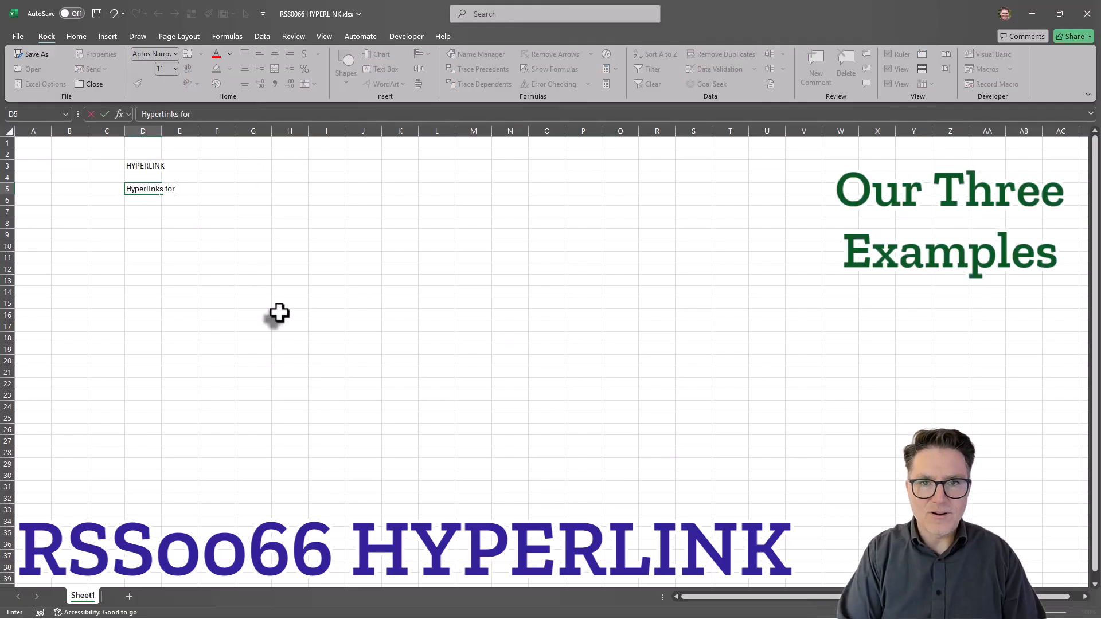
text( Webpages)
key(Return)
key(Return)
text(Hyperlinks for Internal References)
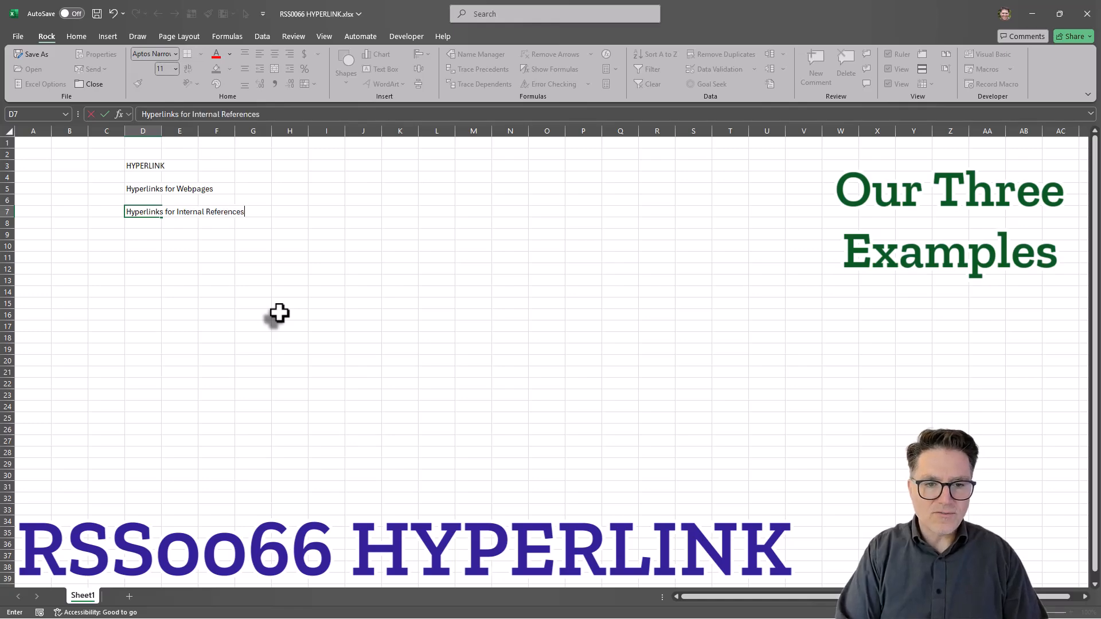
key(Return)
key(Return)
text(H)
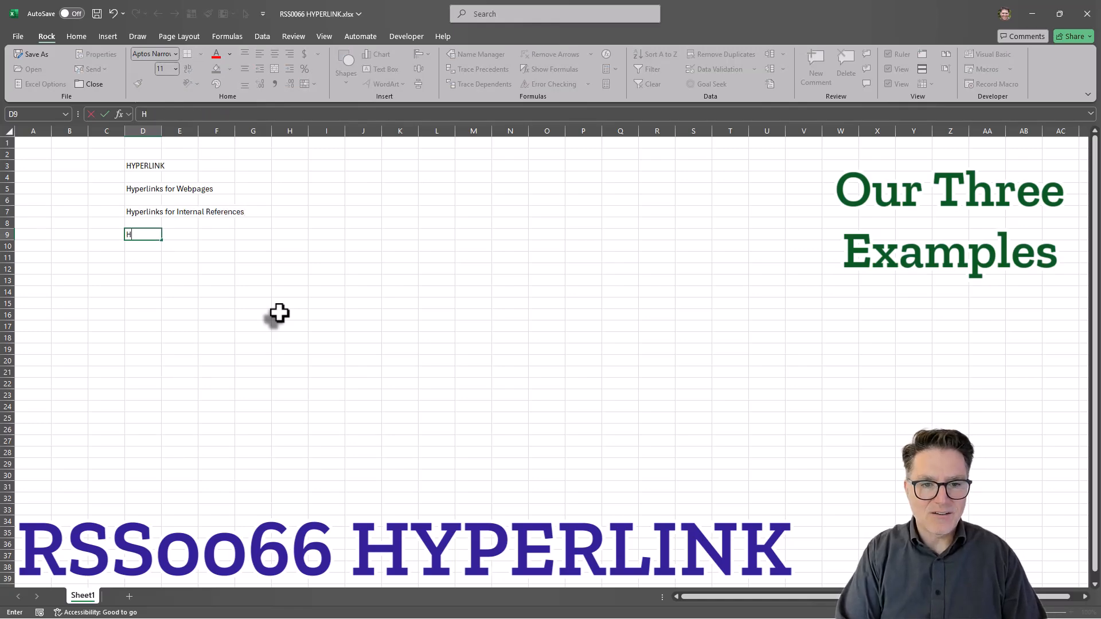
text(yperlinks for File Systems)
key(Return)
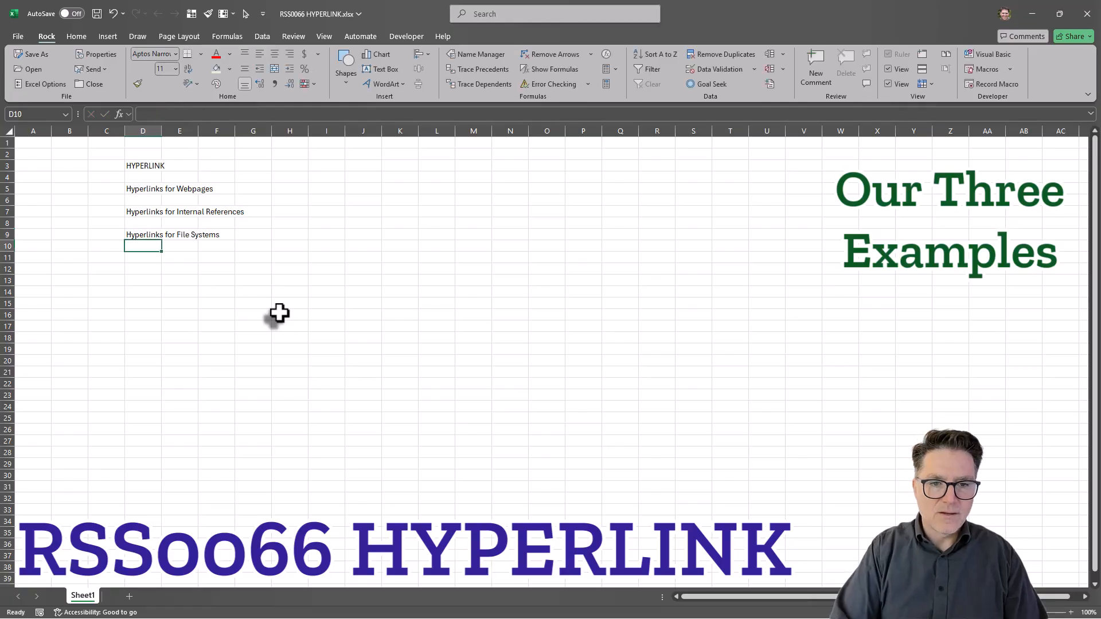
click(326, 200)
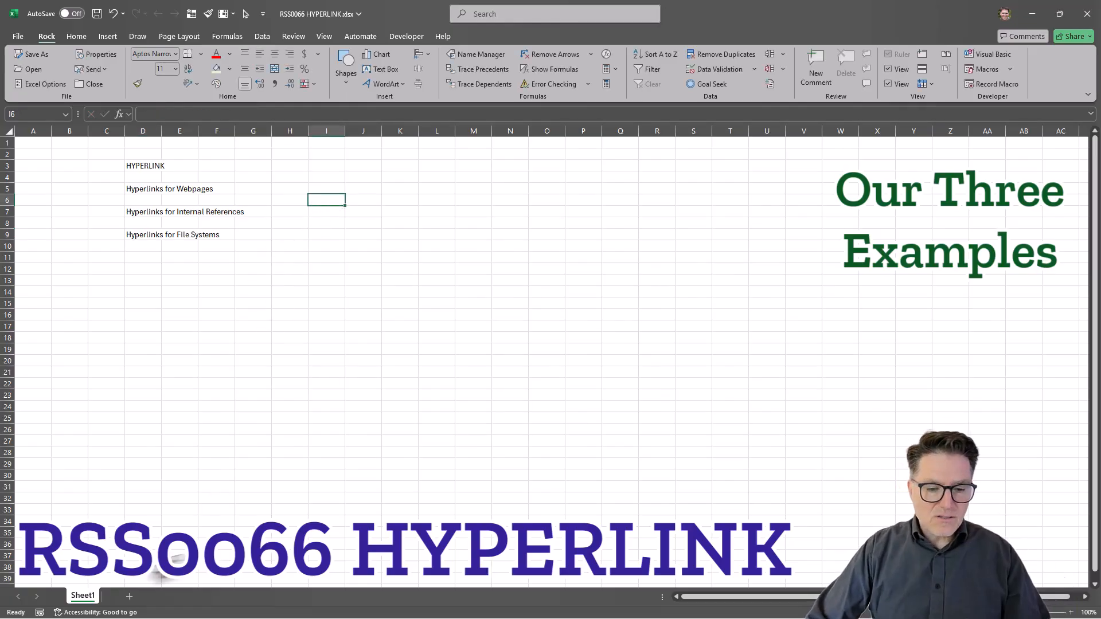
- Add a new worksheet after Sheet1 and name it "Web Links"
click(129, 596)
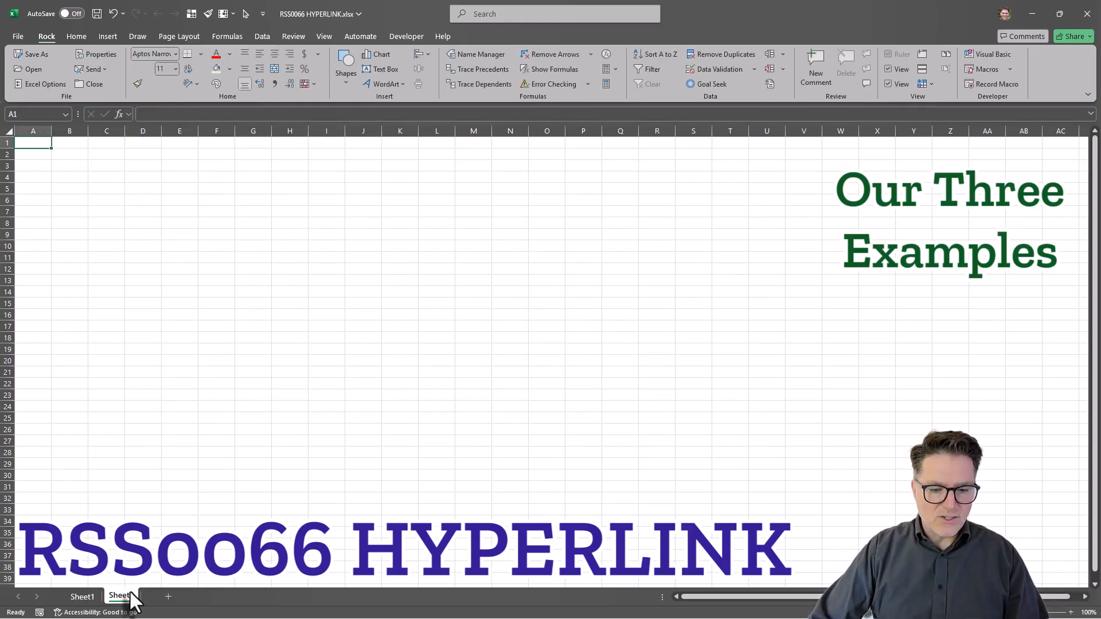
right_click(129, 596)
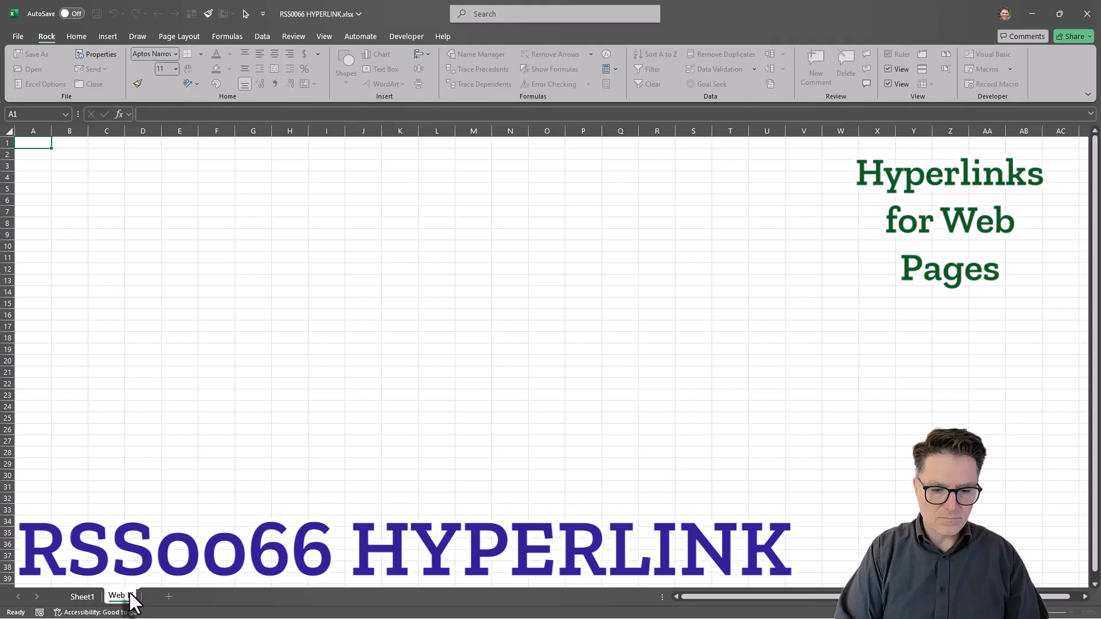
text(inks)
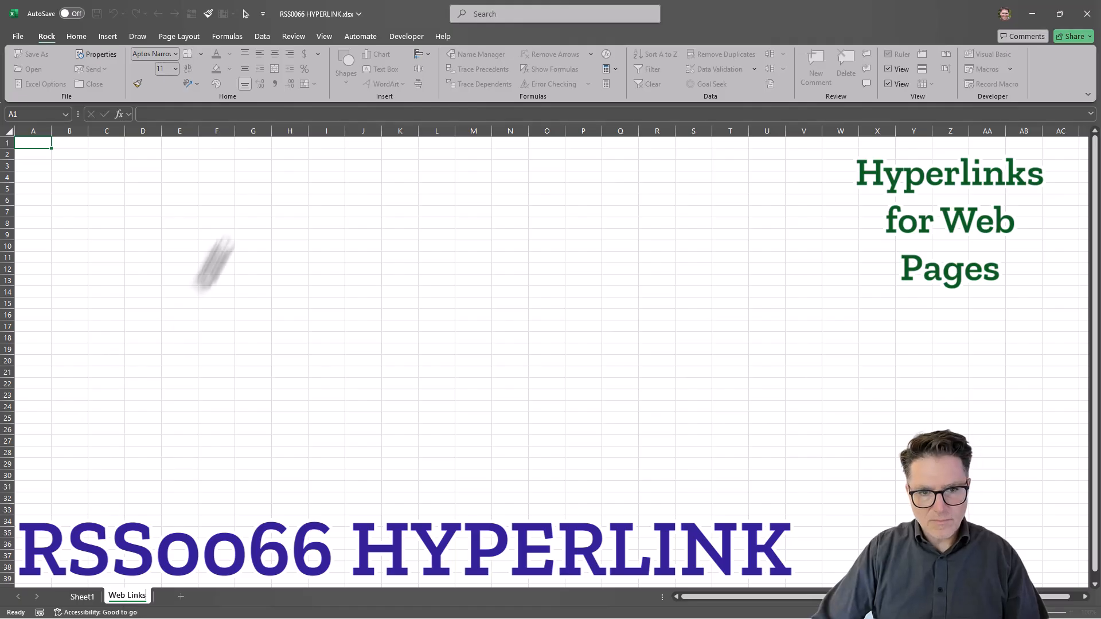
click(227, 201)
- Widen column F on the Web Links sheet and enter the title "Hyperlinks for Webpages" in F3
drag(236, 127, 299, 131)
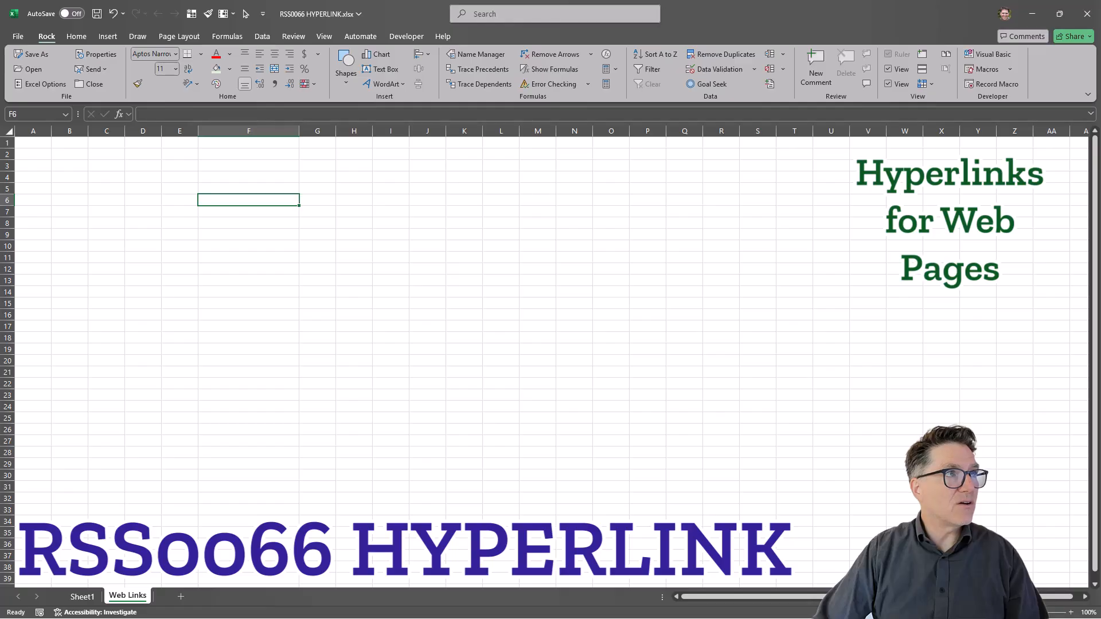
key(alt+Tab)
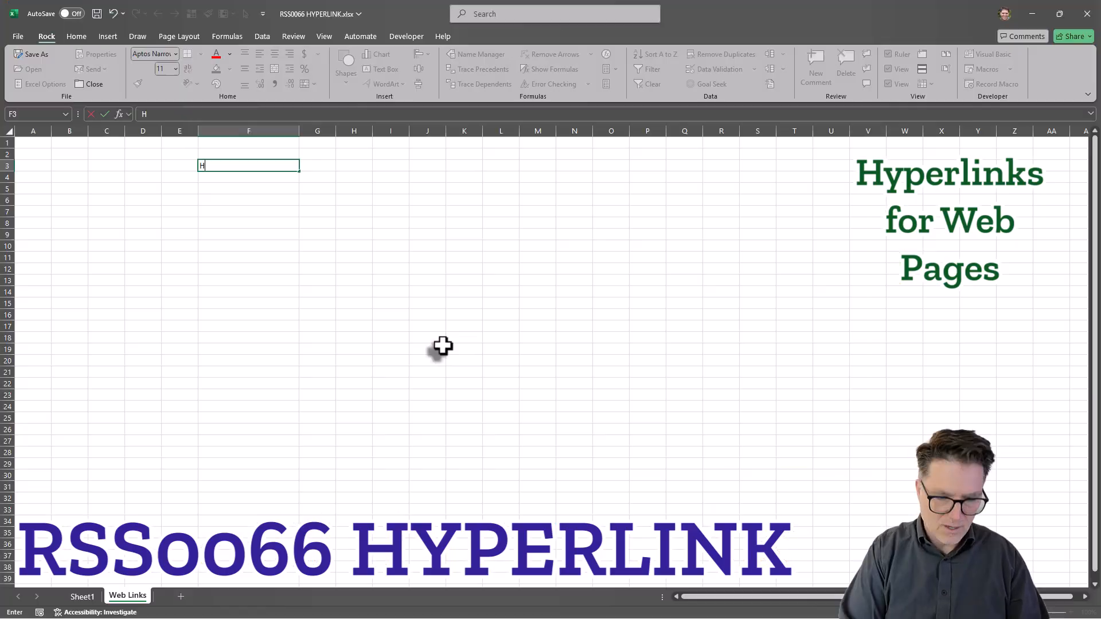
text(yperlin)
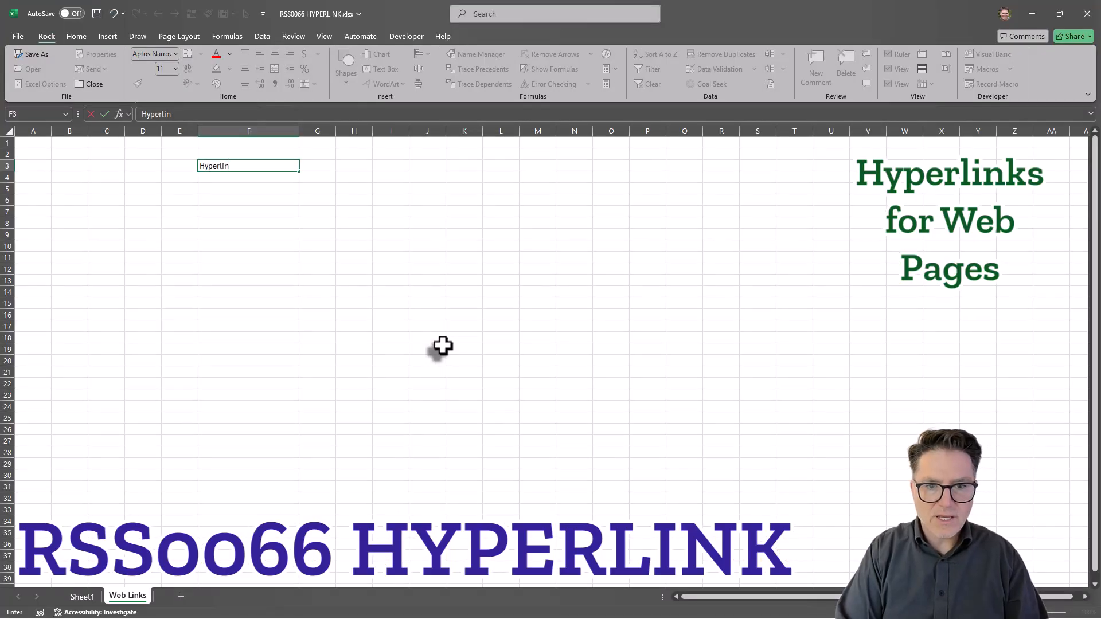
text(ks for Webpages)
key(Return)
key(Return)
key(Return)
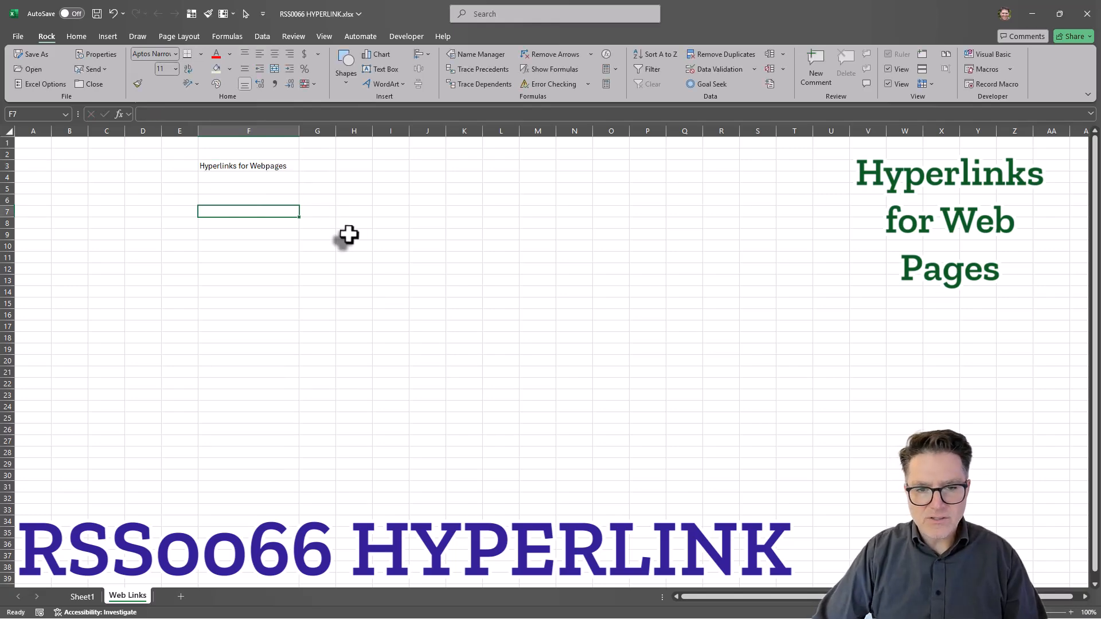
- Enter the site name "KUT" in F7 and widen column G to make room for web addresses
key(F2)
text(KUT)
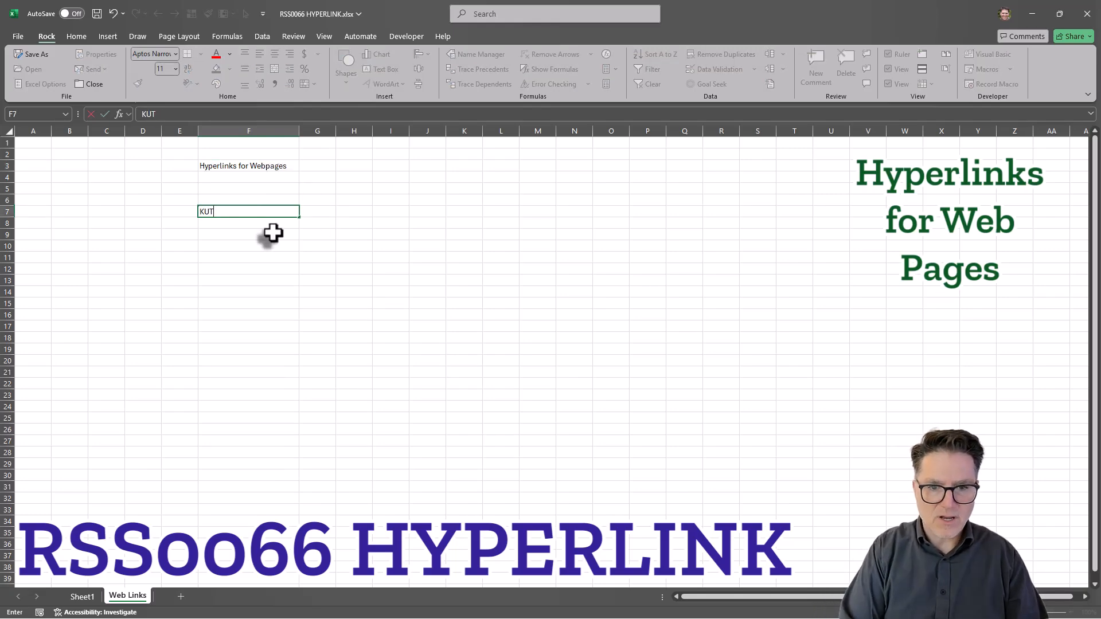
key(Return)
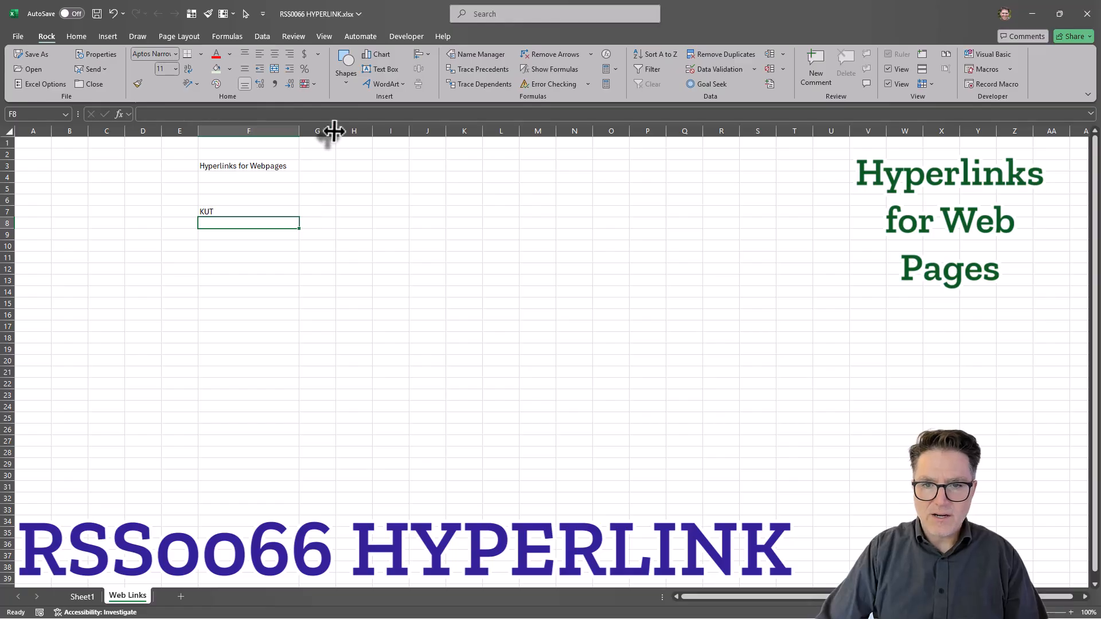
drag(335, 131, 468, 143)
click(360, 212)
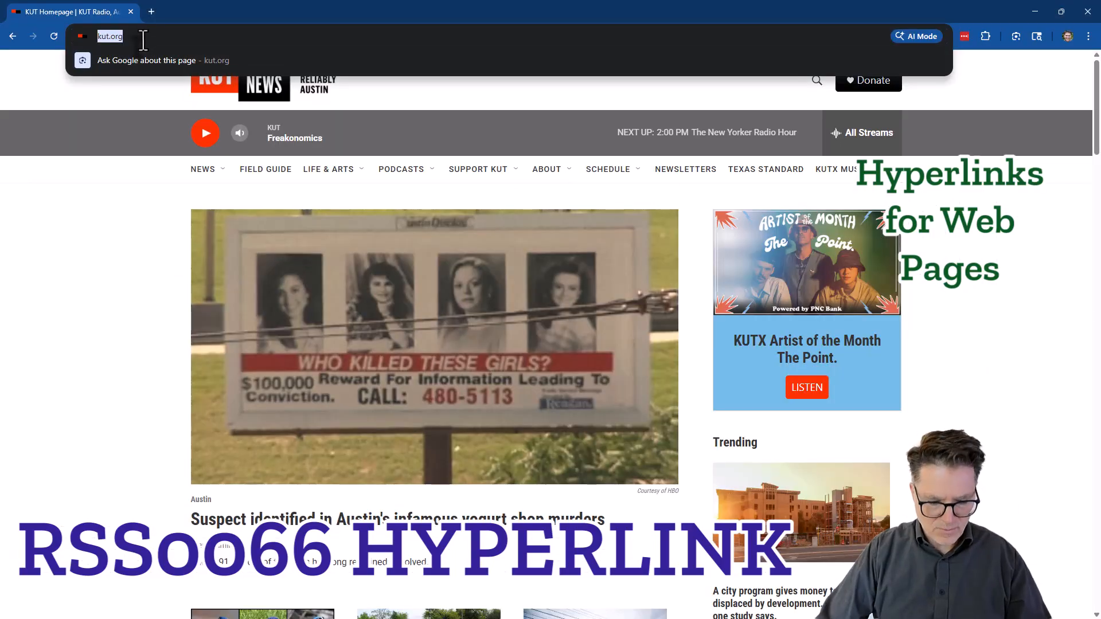
key(alt+Tab)
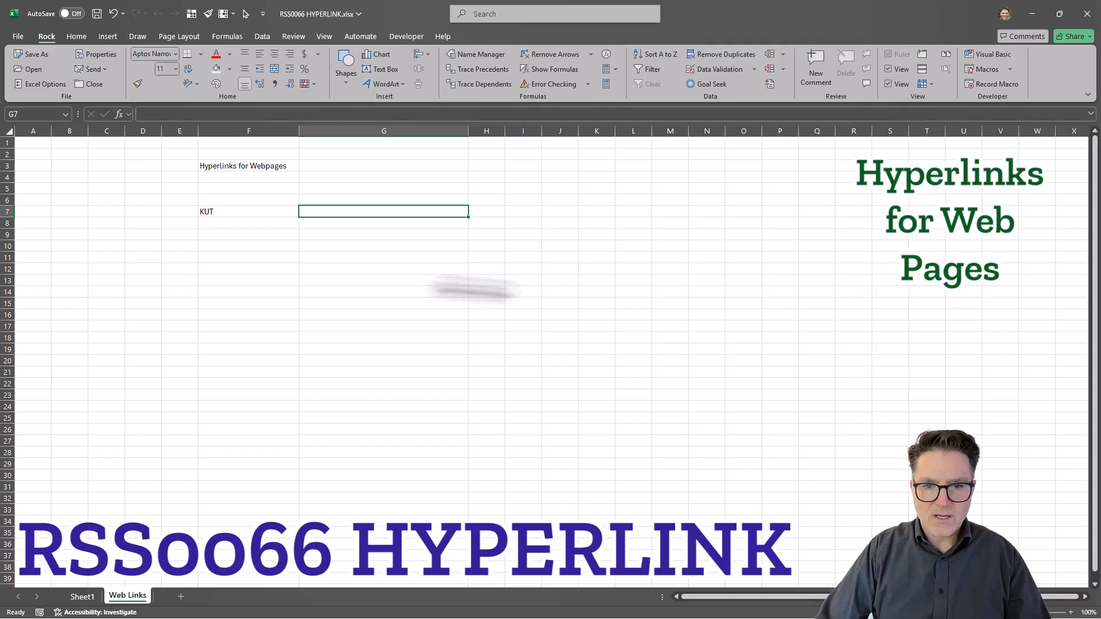
click(366, 114)
text(https://www.kut.org/)
key(Tab)
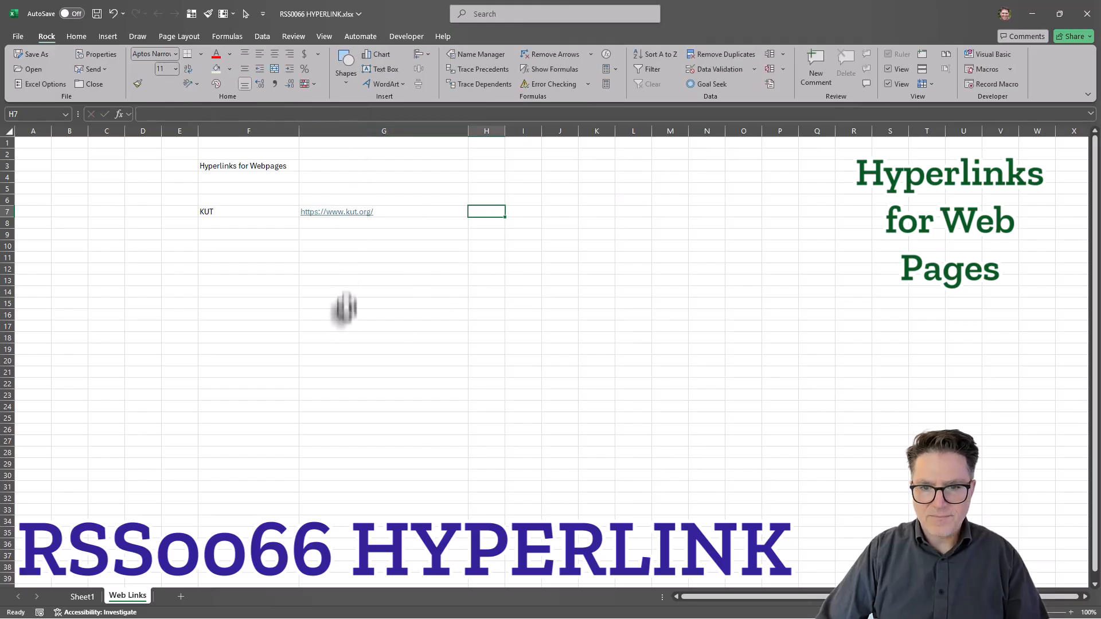
click(351, 290)
click(250, 224)
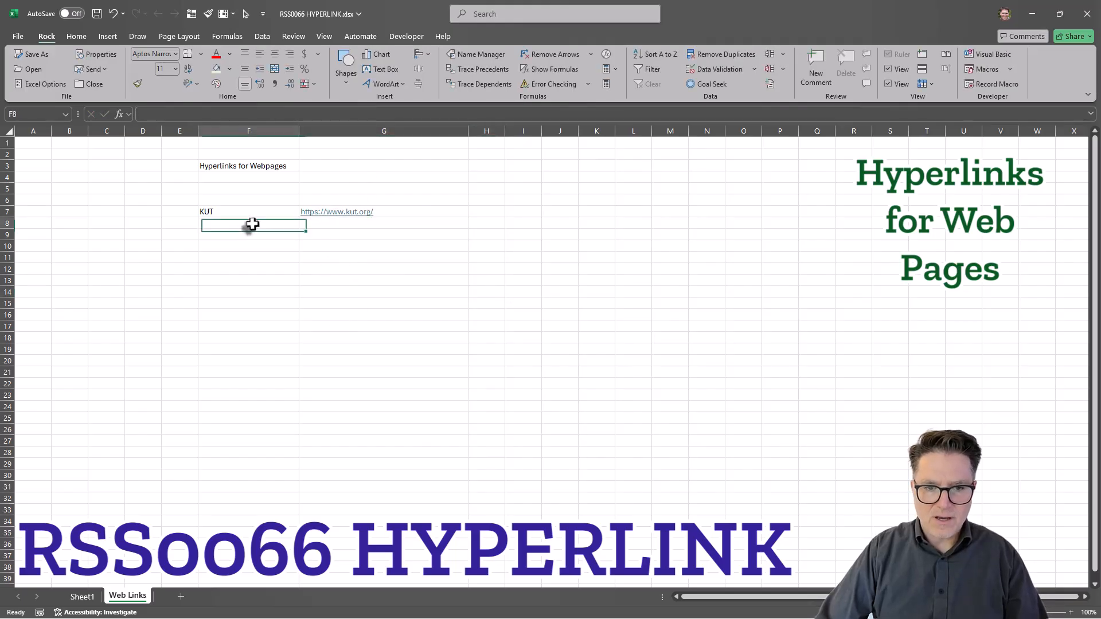
text(NPR)
key(Tab)
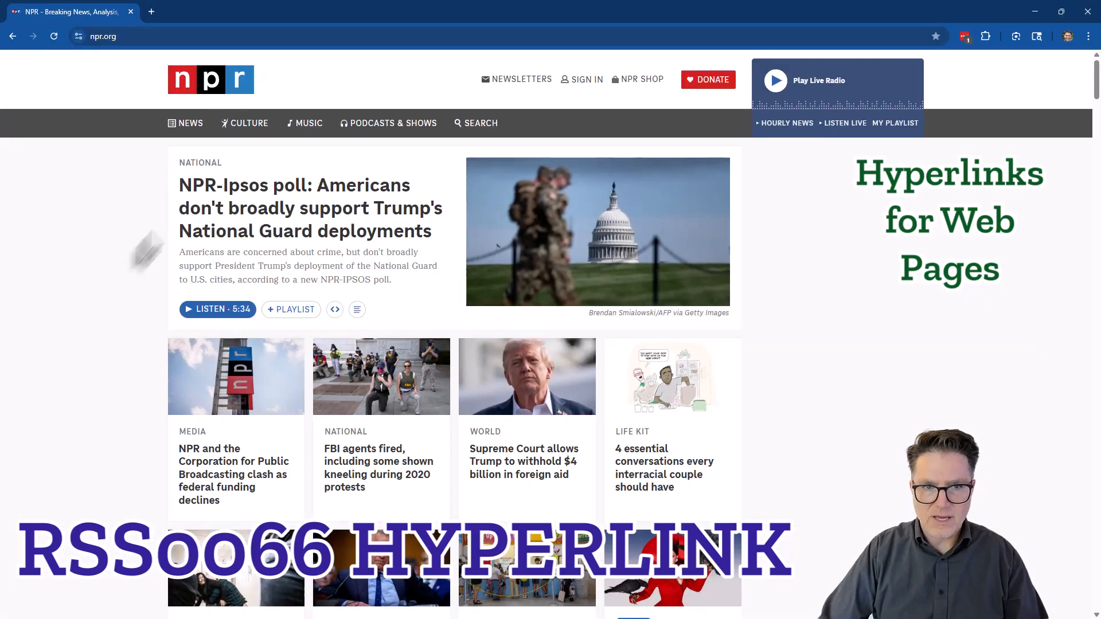
click(162, 35)
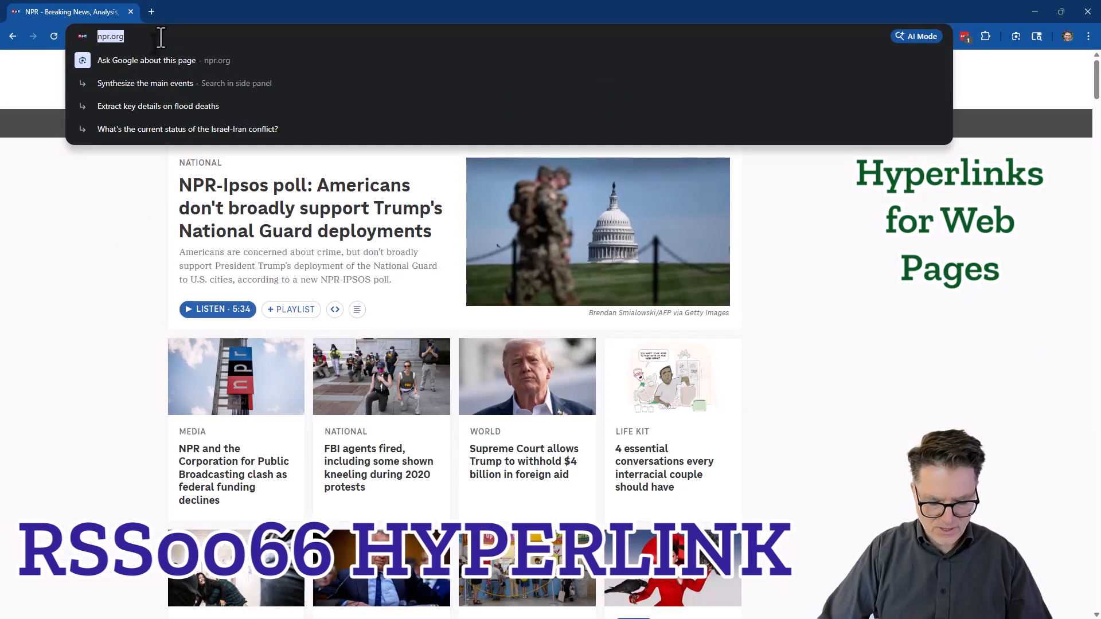
key(alt+Tab)
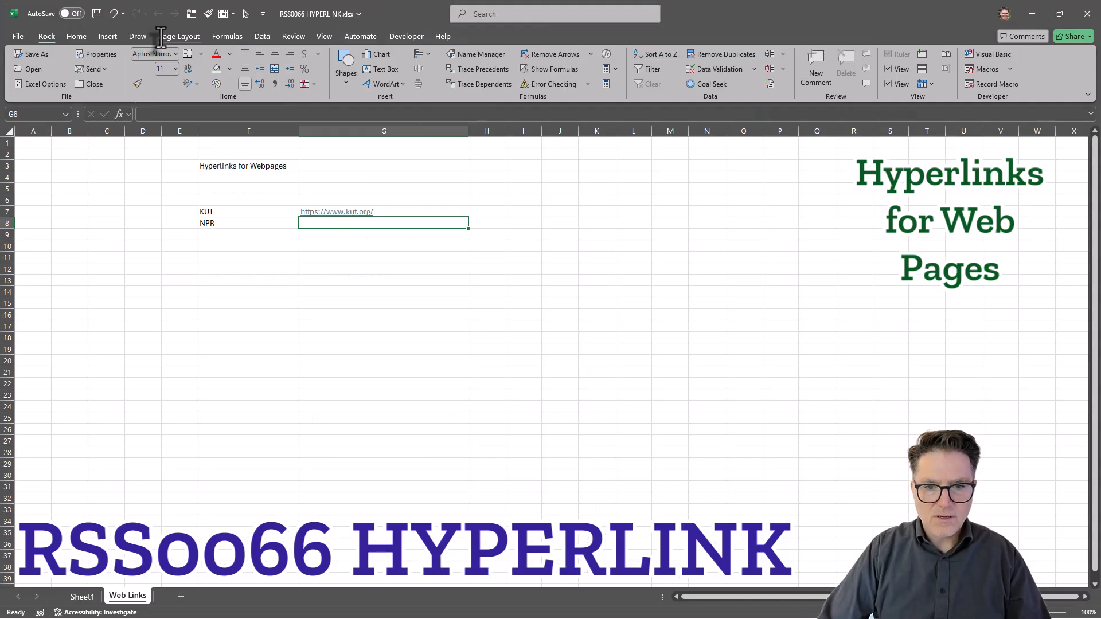
click(241, 114)
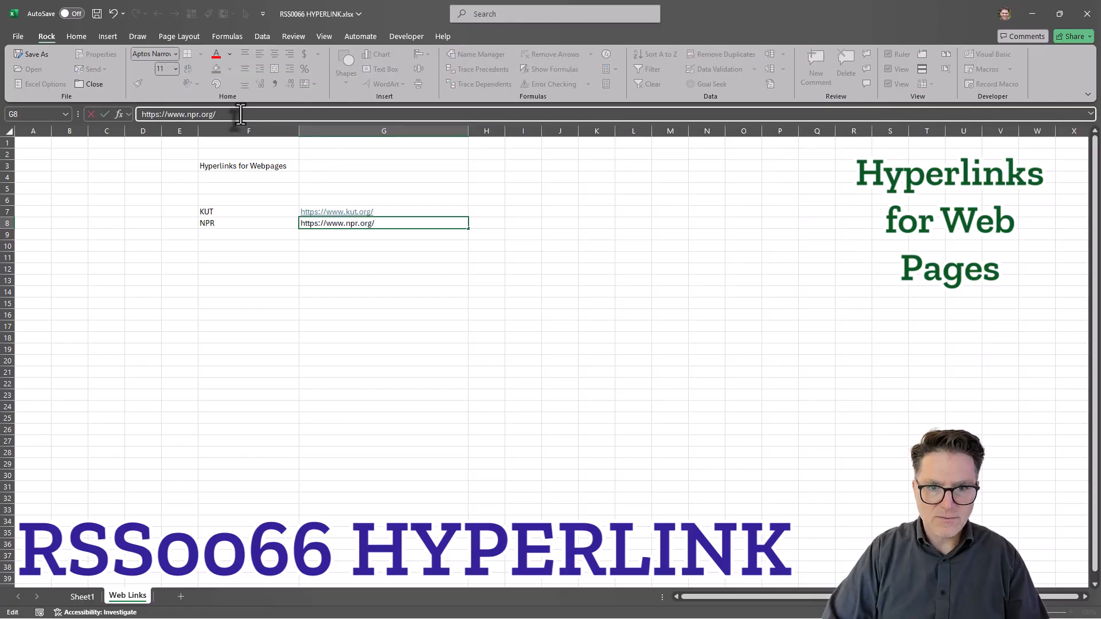
key(Return)
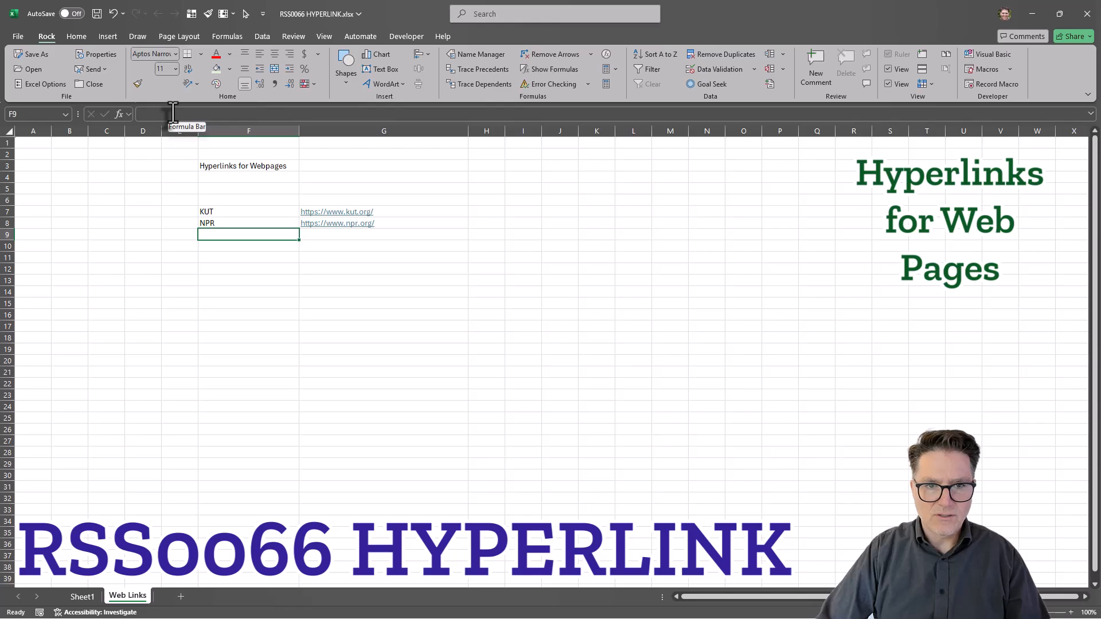
- Switch to the browser, load the New York Times homepage (nytimes.com) and copy its address
key(alt+Tab)
text(ny)
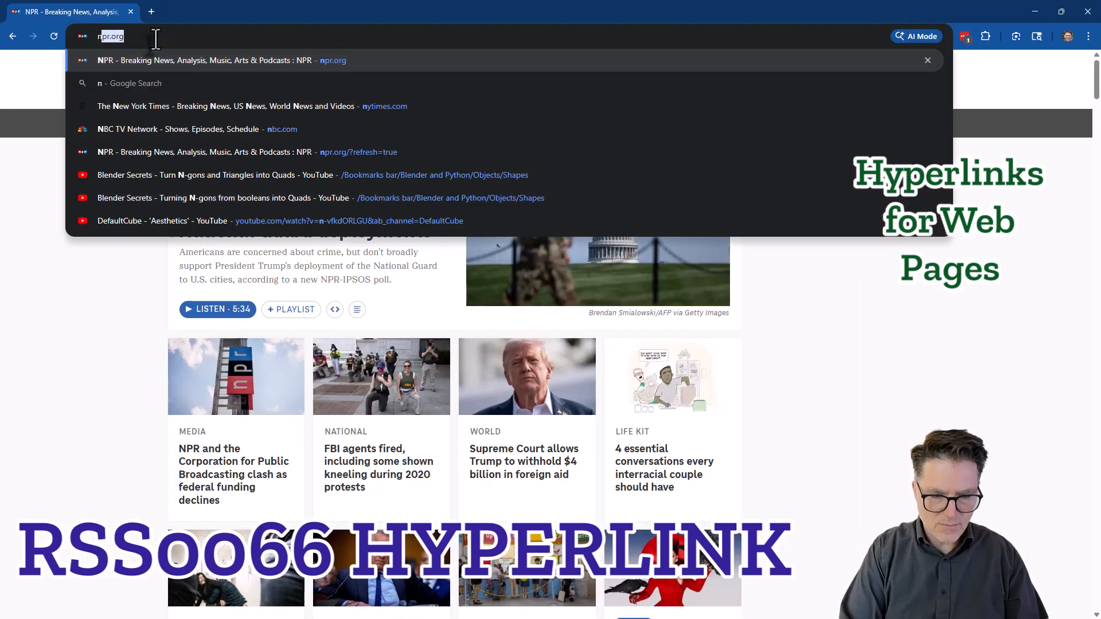
key(Return)
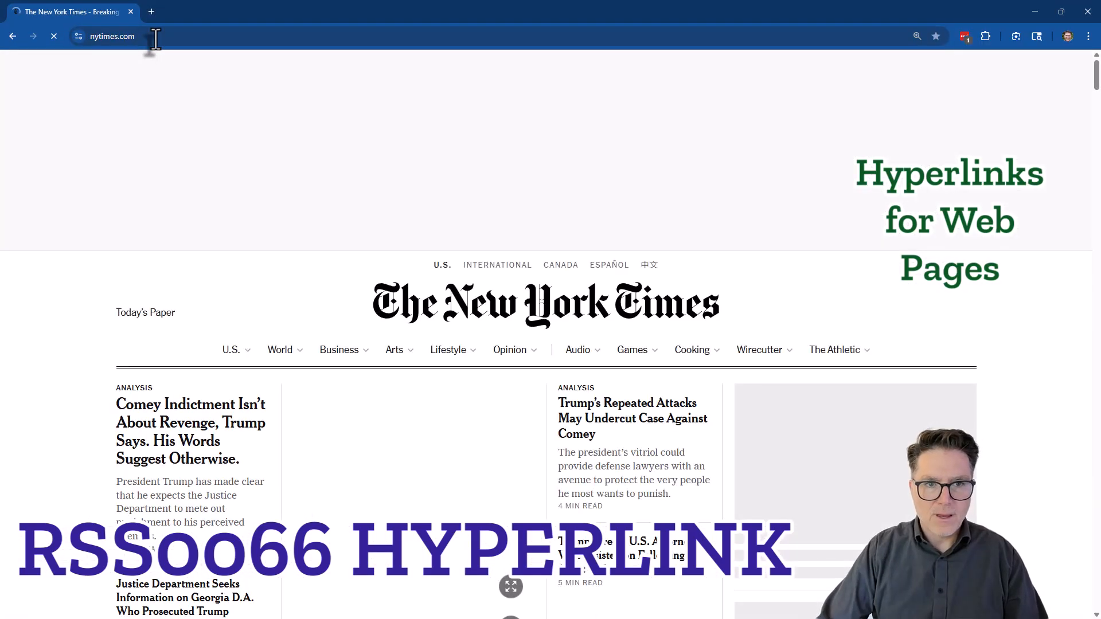
click(156, 37)
key(ctrl+c)
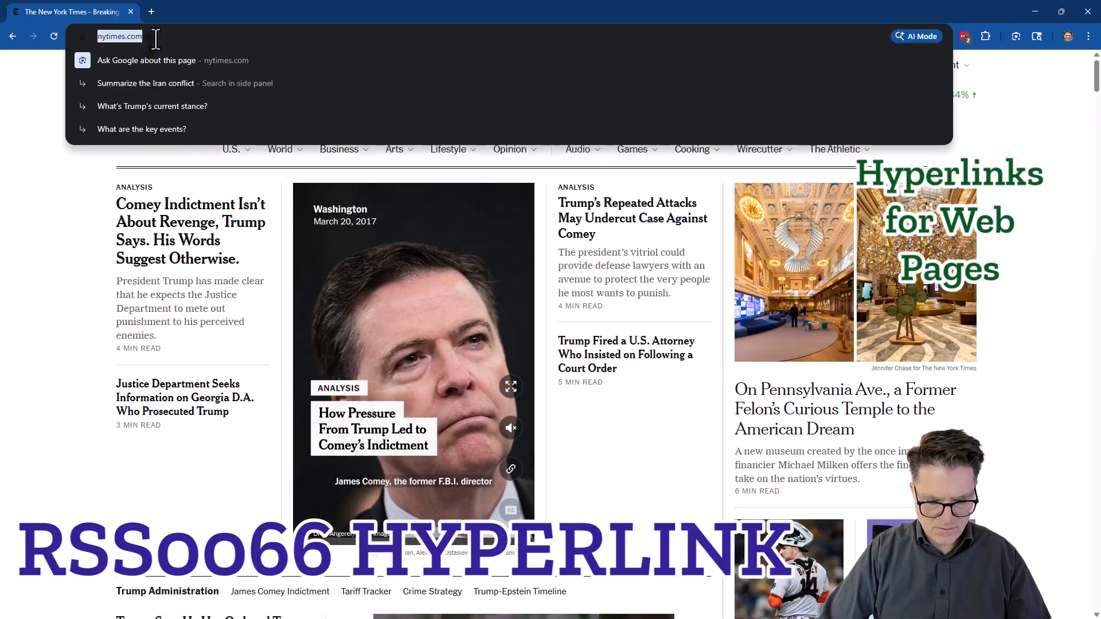
key(alt+Tab)
text(NY Times)
key(Tab)
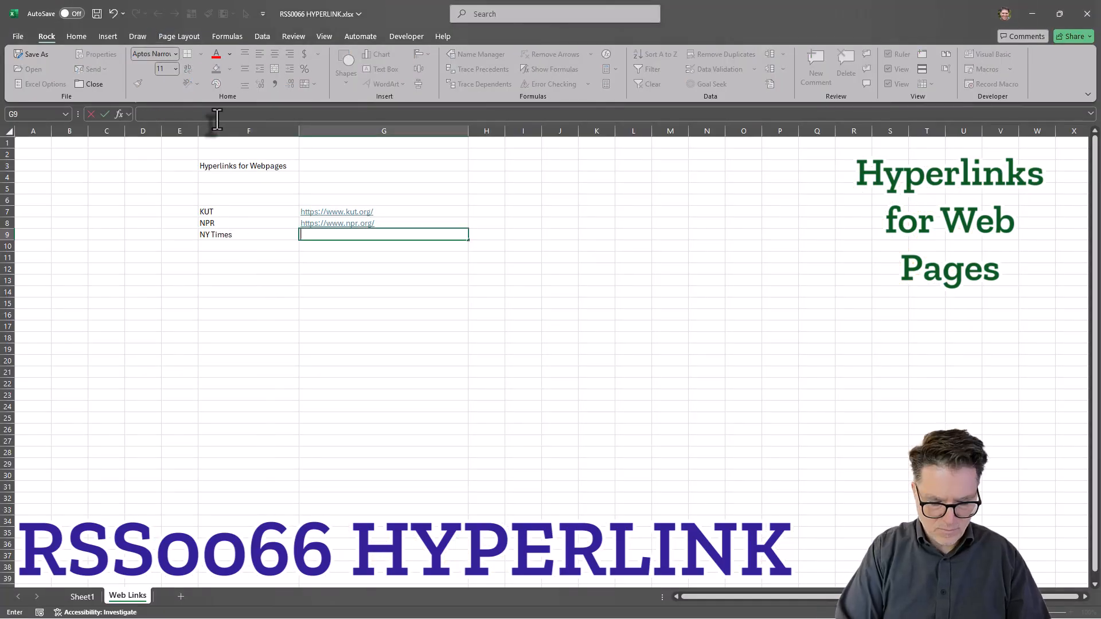
key(ctrl+v)
key(Return)
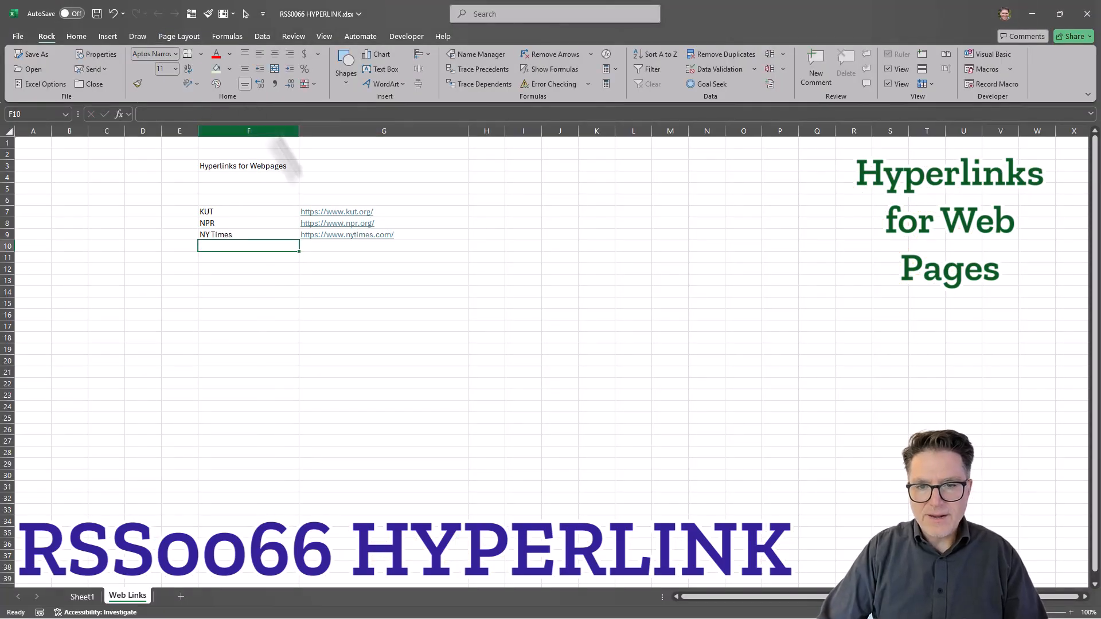
click(479, 339)
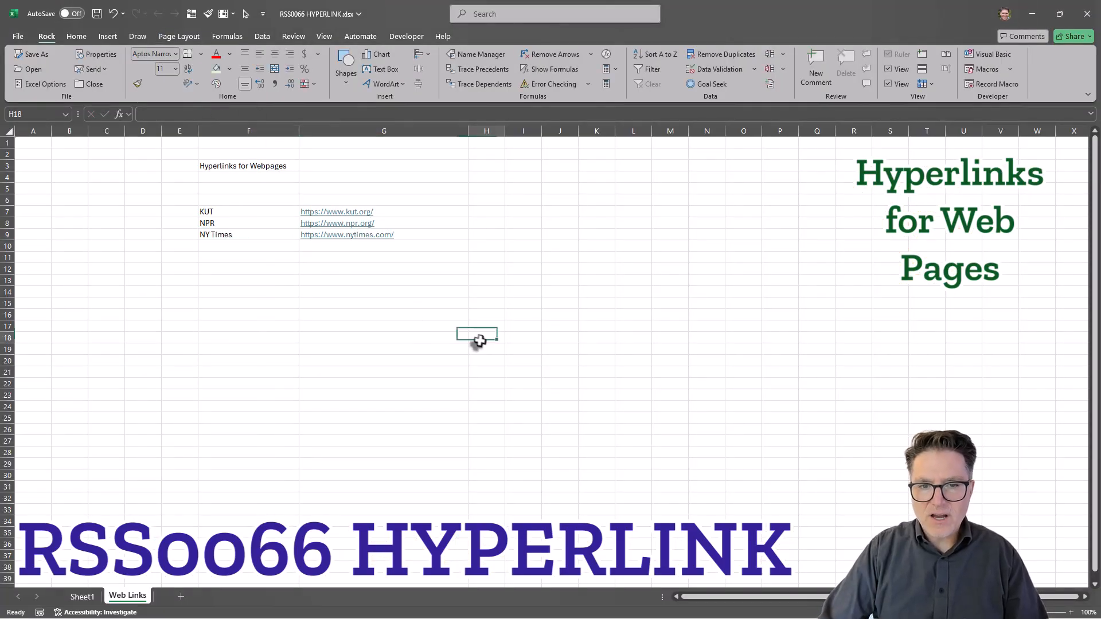
- Test the NPR, KUT and NY Times links in G7:G9 by opening each one and returning to the worksheet
click(349, 227)
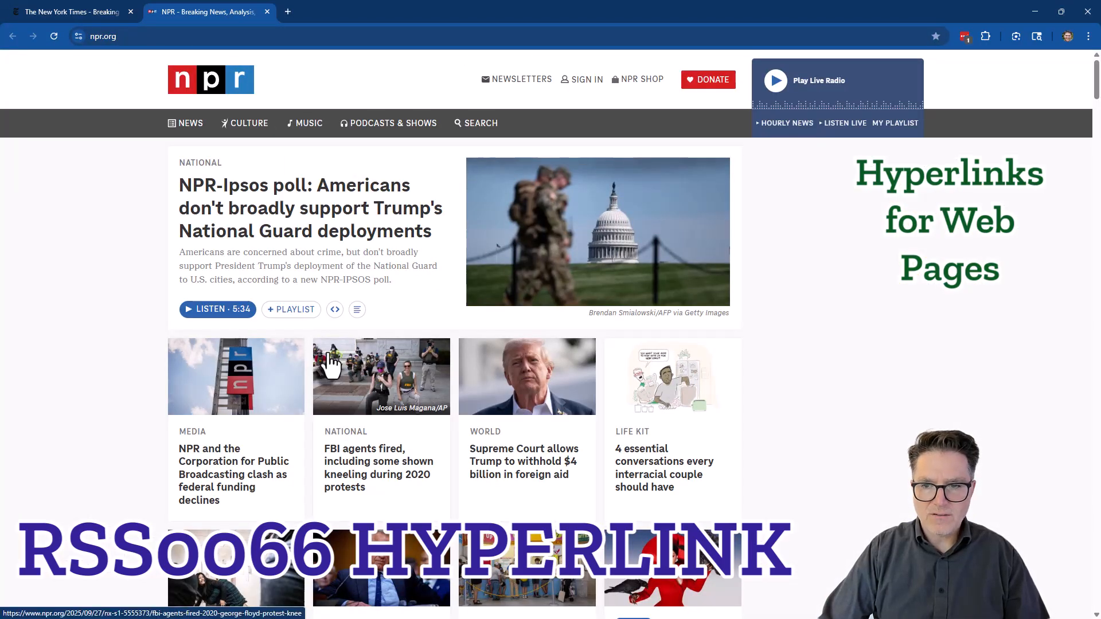
key(alt+Tab)
click(341, 213)
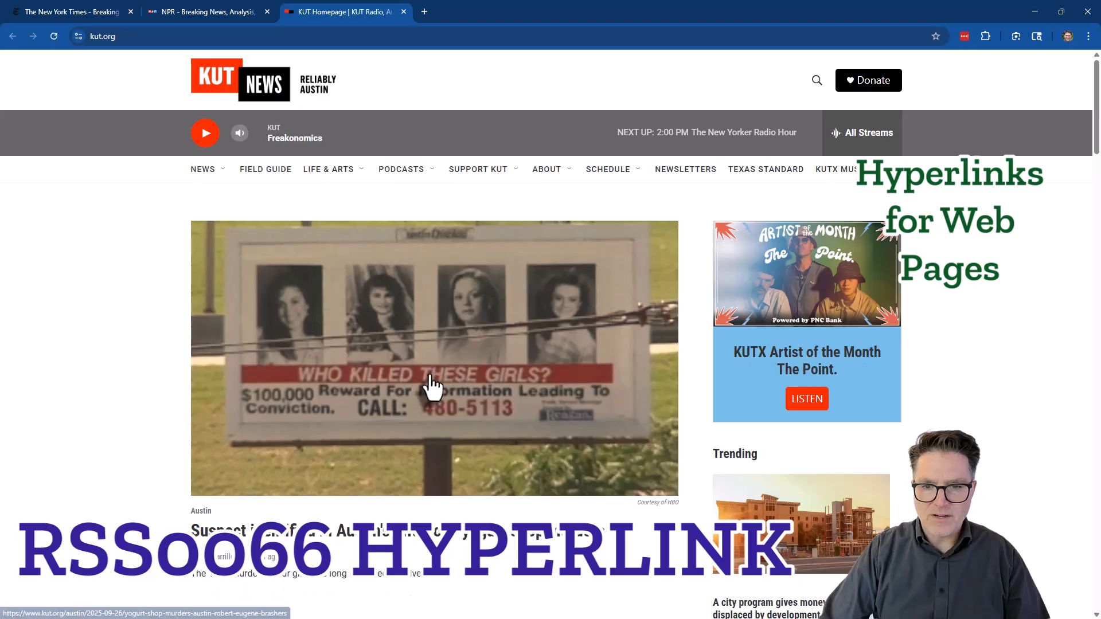
key(alt+Tab)
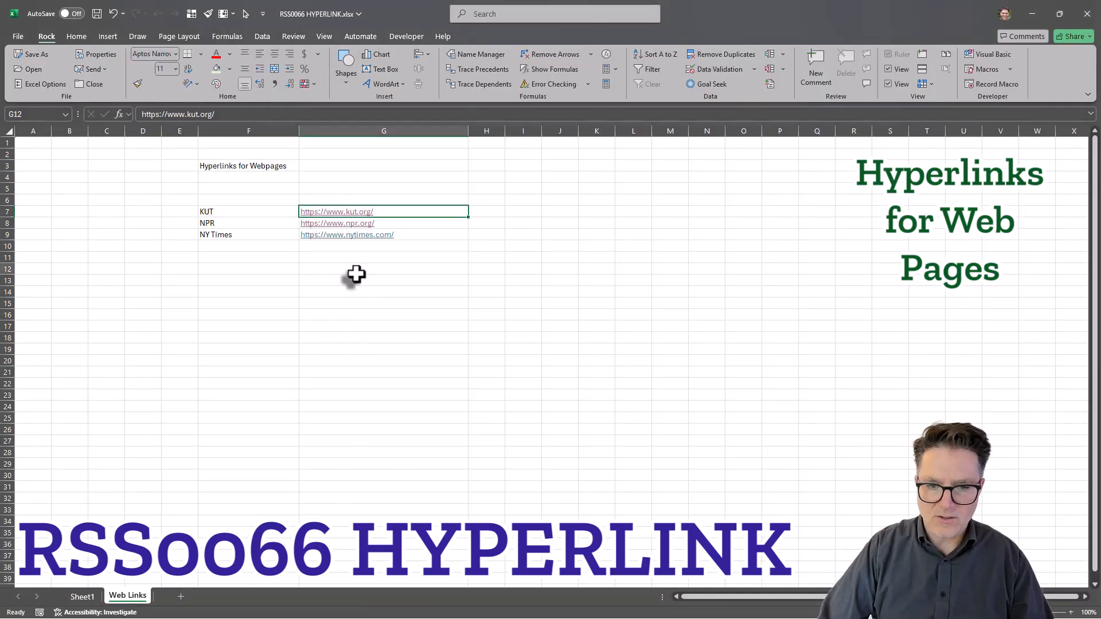
click(343, 235)
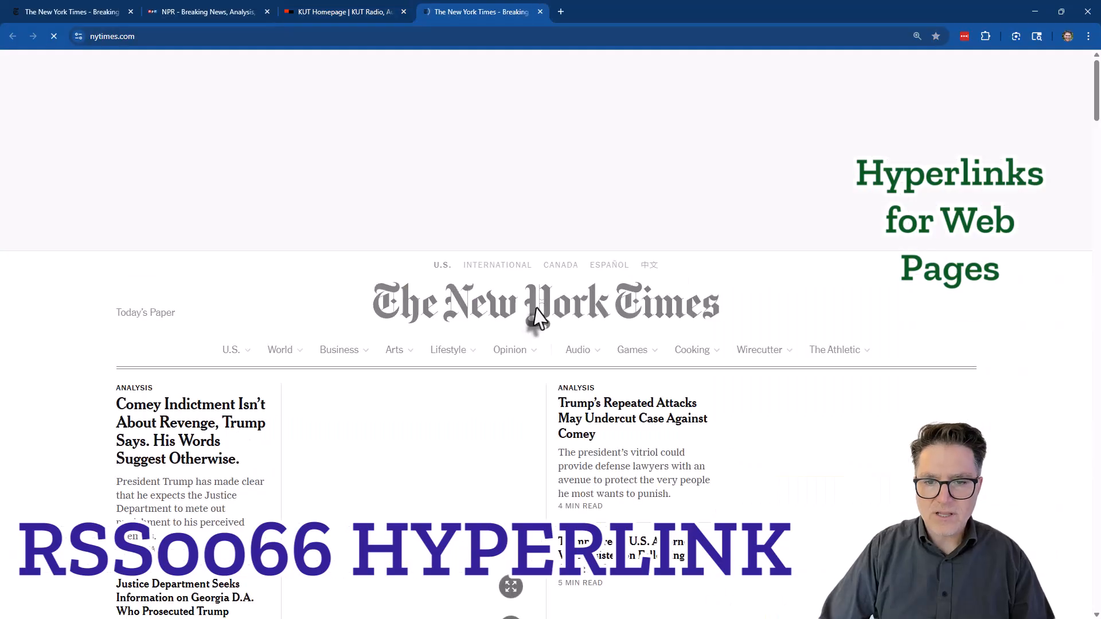
key(alt+Tab)
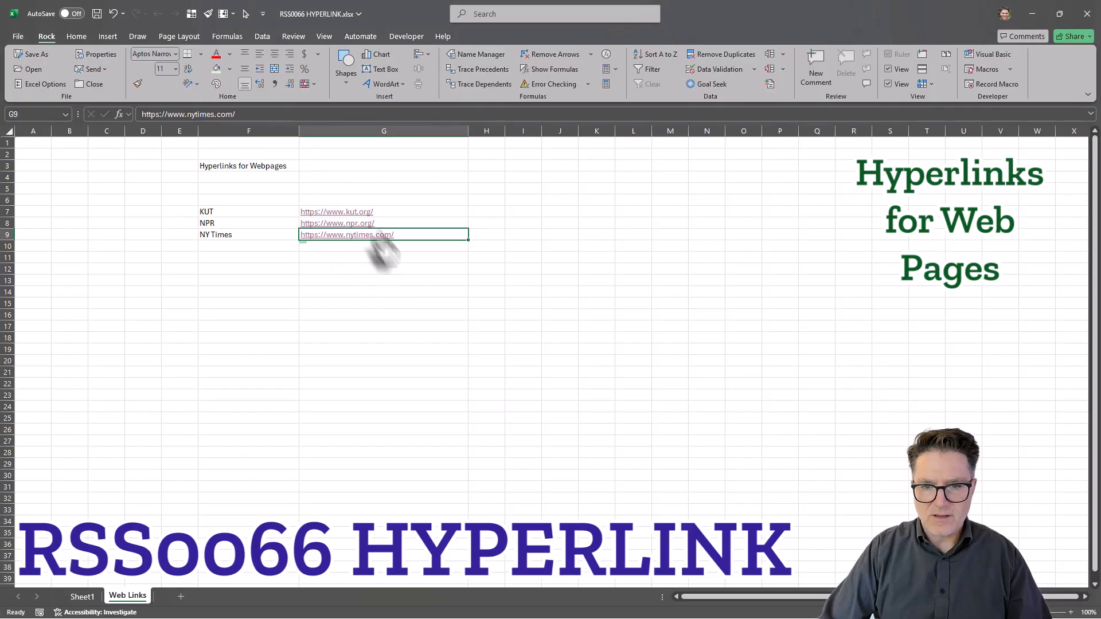
click(376, 302)
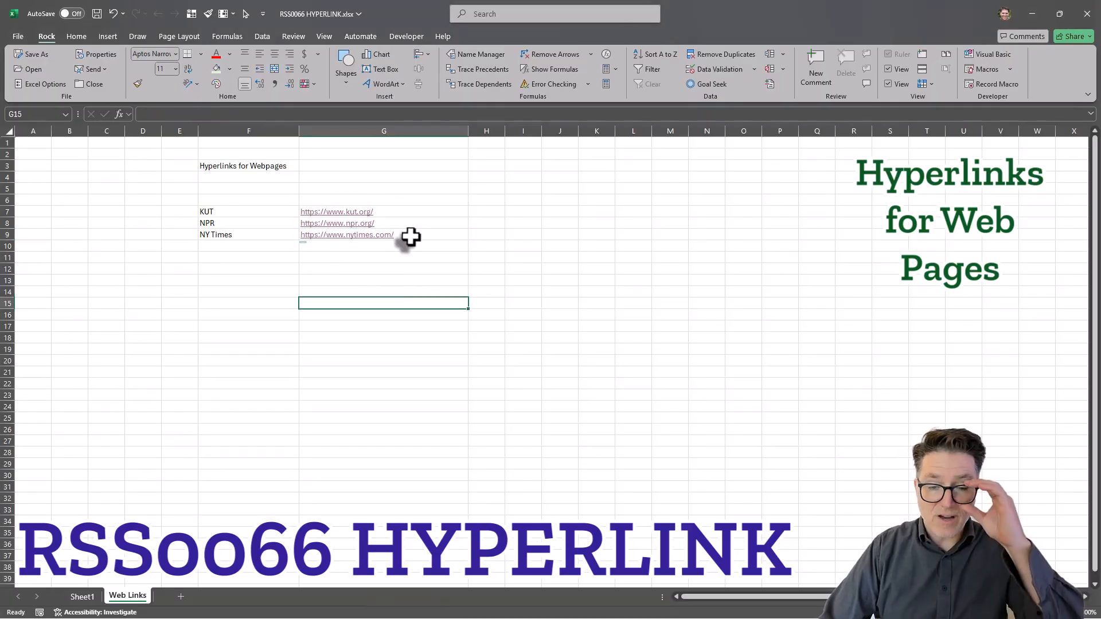
- Widen column H and enter =HYPERLINK(G7,F7) in H7 to link the KUT address under its friendly name
click(226, 212)
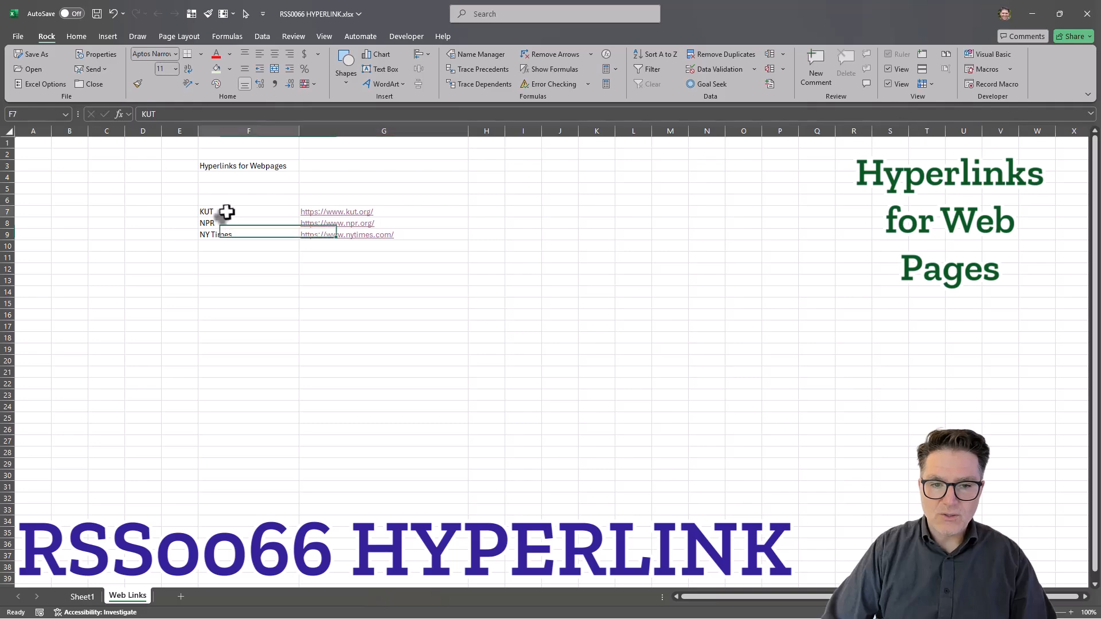
key(Down)
key(Down)
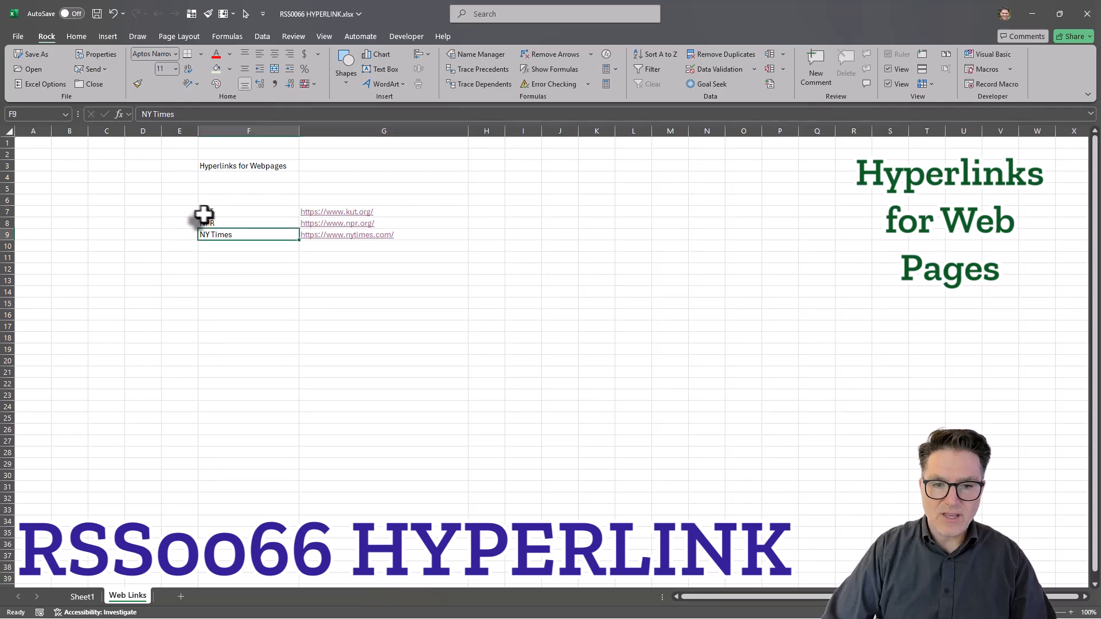
drag(504, 131, 543, 150)
click(498, 211)
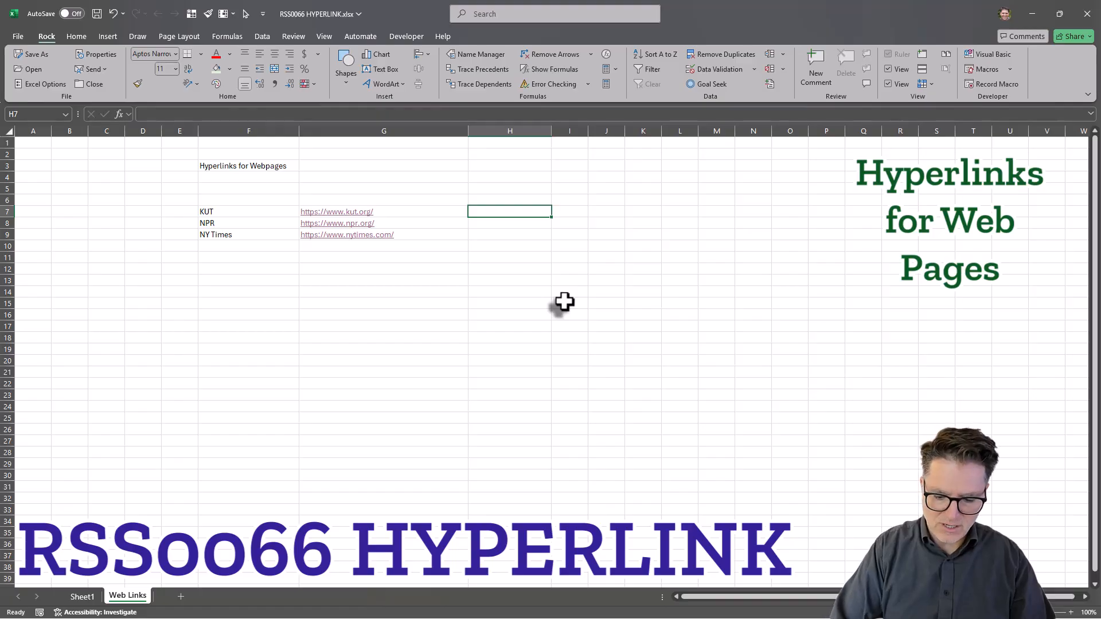
text(=h)
key(Tab)
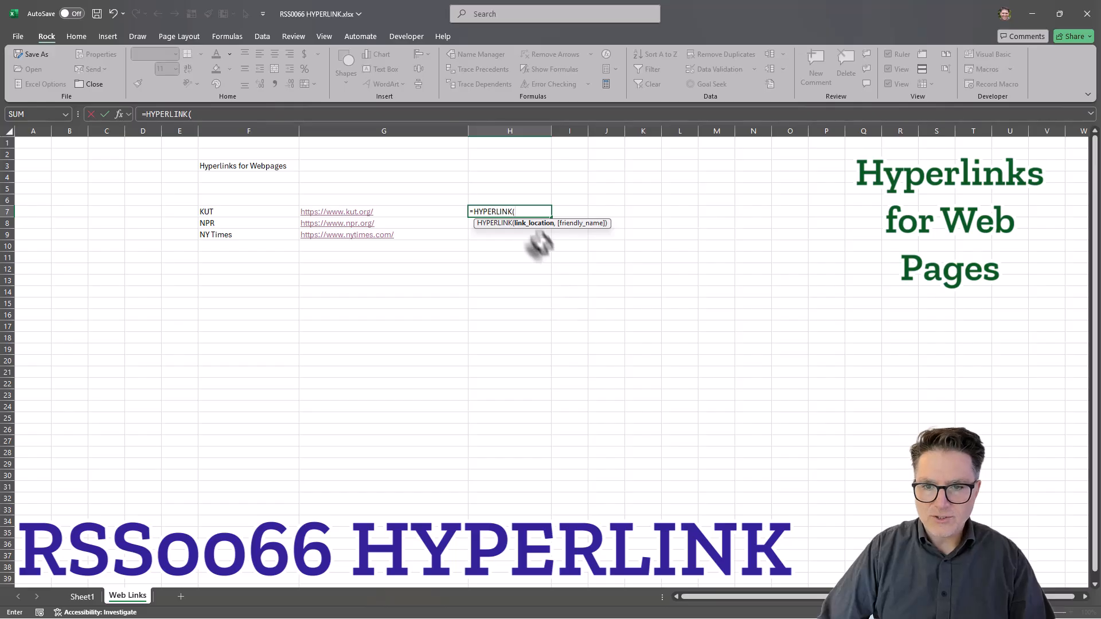
click(417, 212)
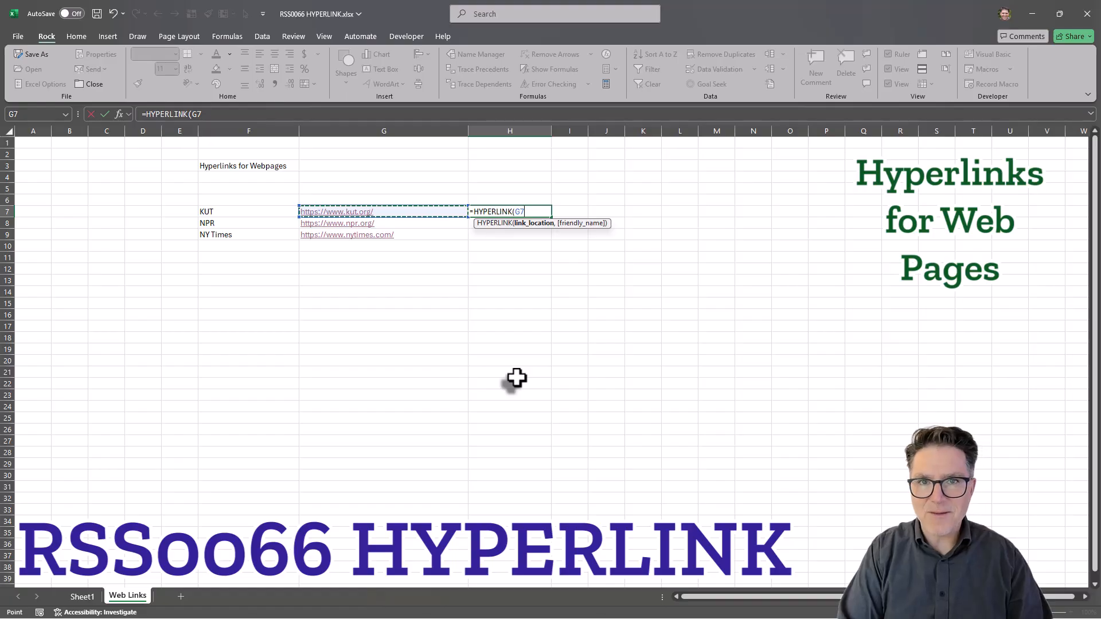
text(,)
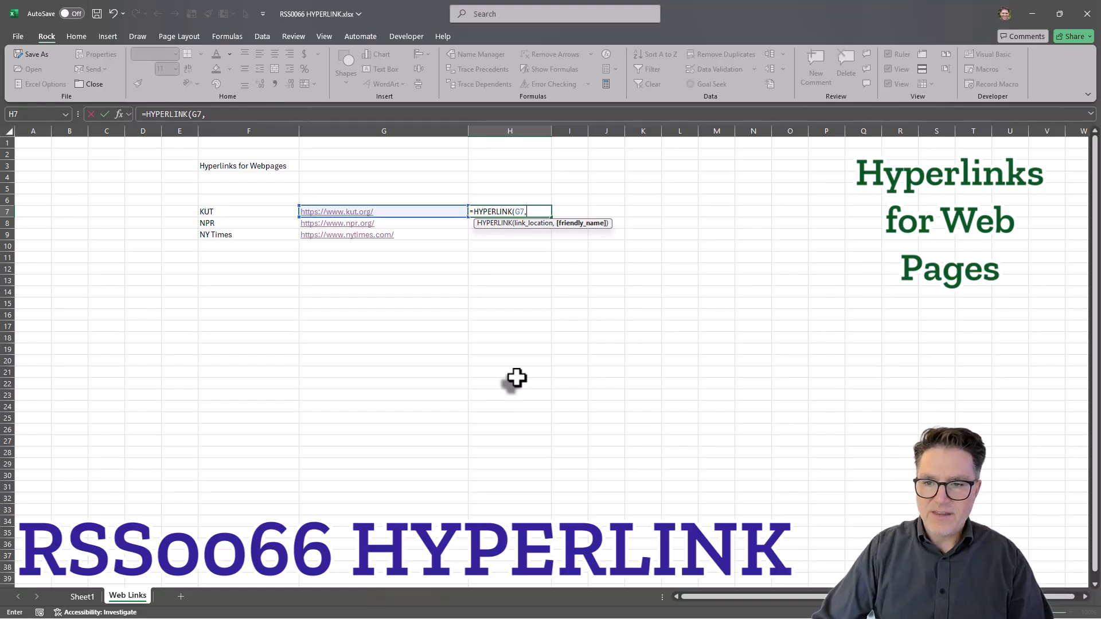
click(240, 212)
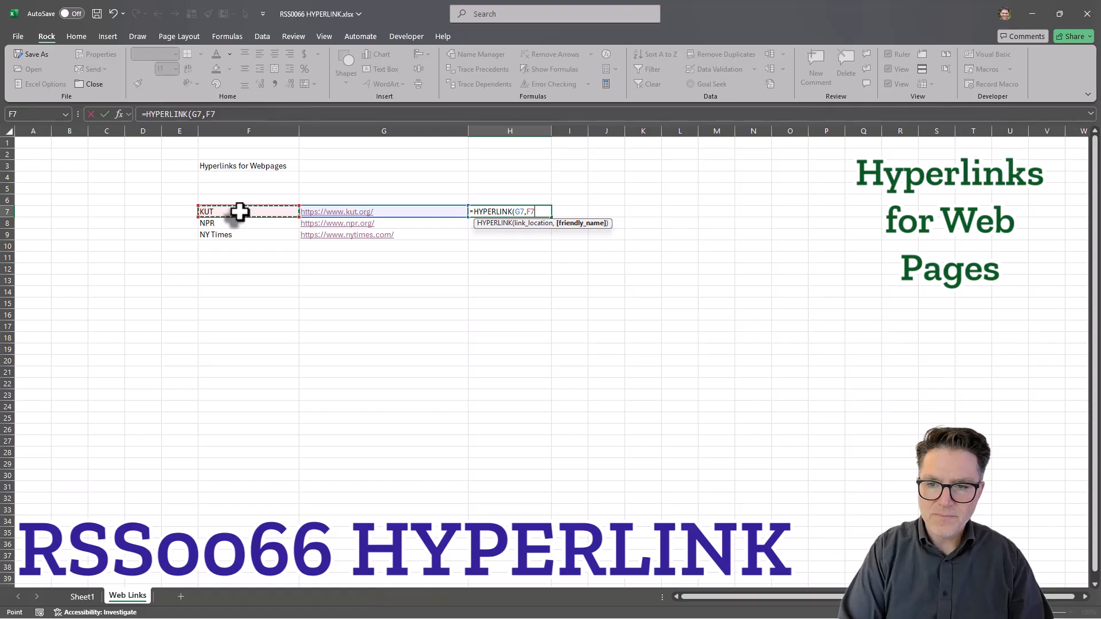
text())
key(Return)
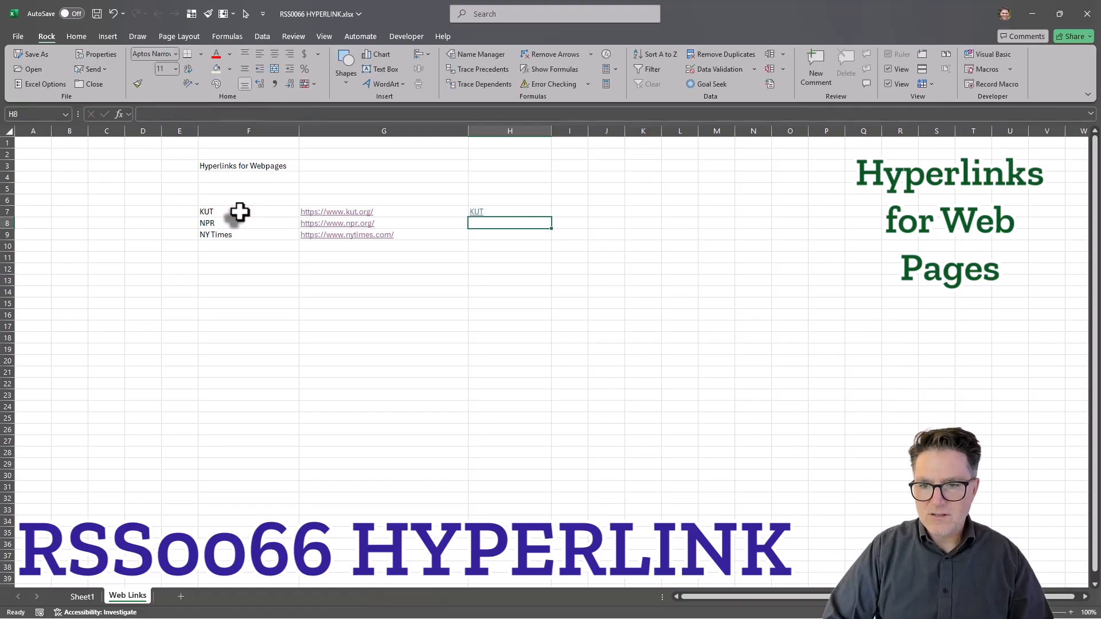
- Fill the HYPERLINK formula from H7 down through H9 for the NPR and NY Times rows
key(Up)
key(shift+Down)
key(shift+Down)
key(ctrl+d)
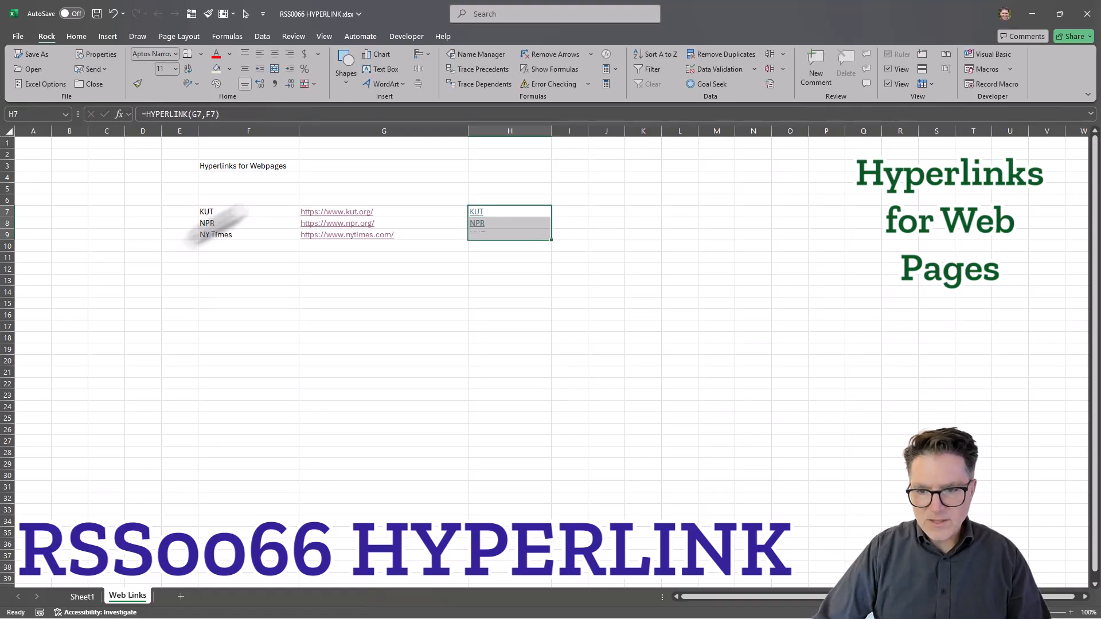
click(519, 325)
- Hide columns F and G so that only the friendly-name links in column H show
drag(233, 131, 356, 135)
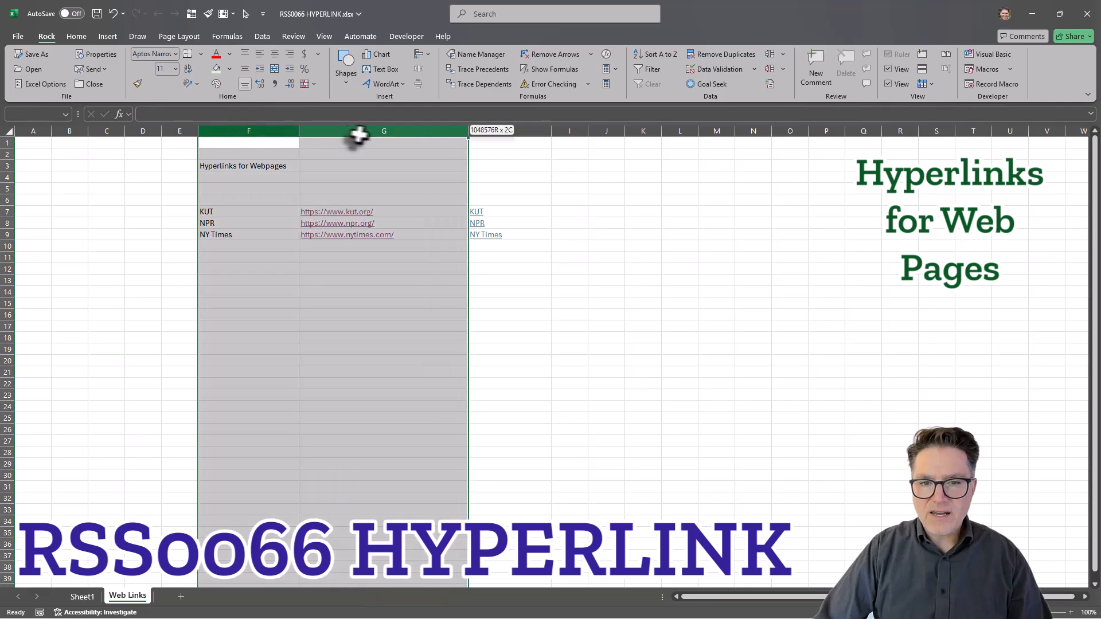
right_click(361, 131)
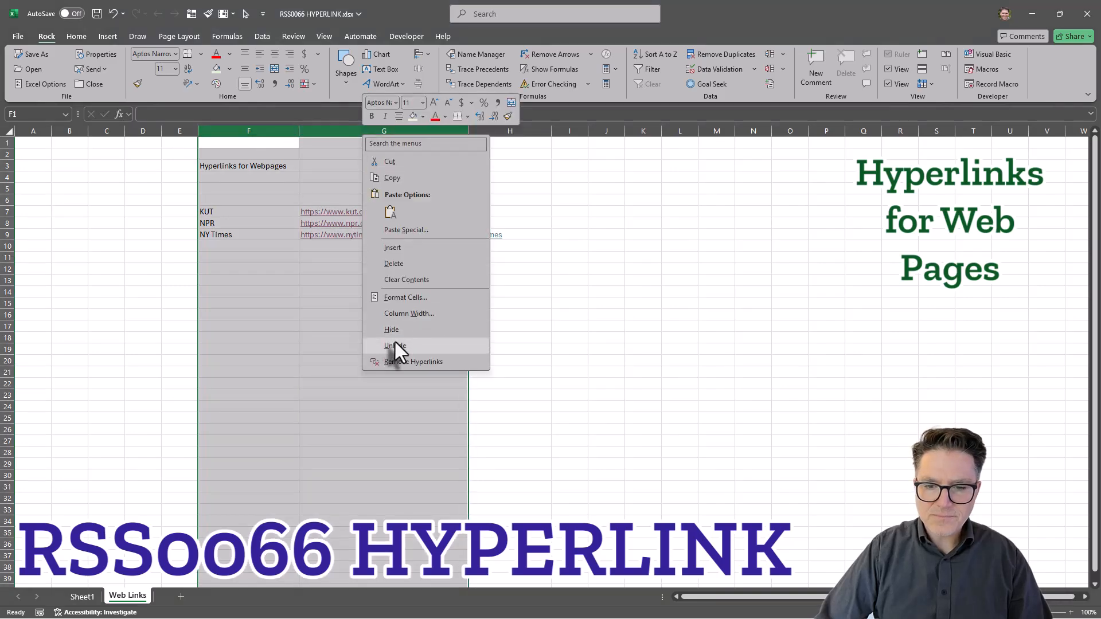
click(392, 331)
click(367, 248)
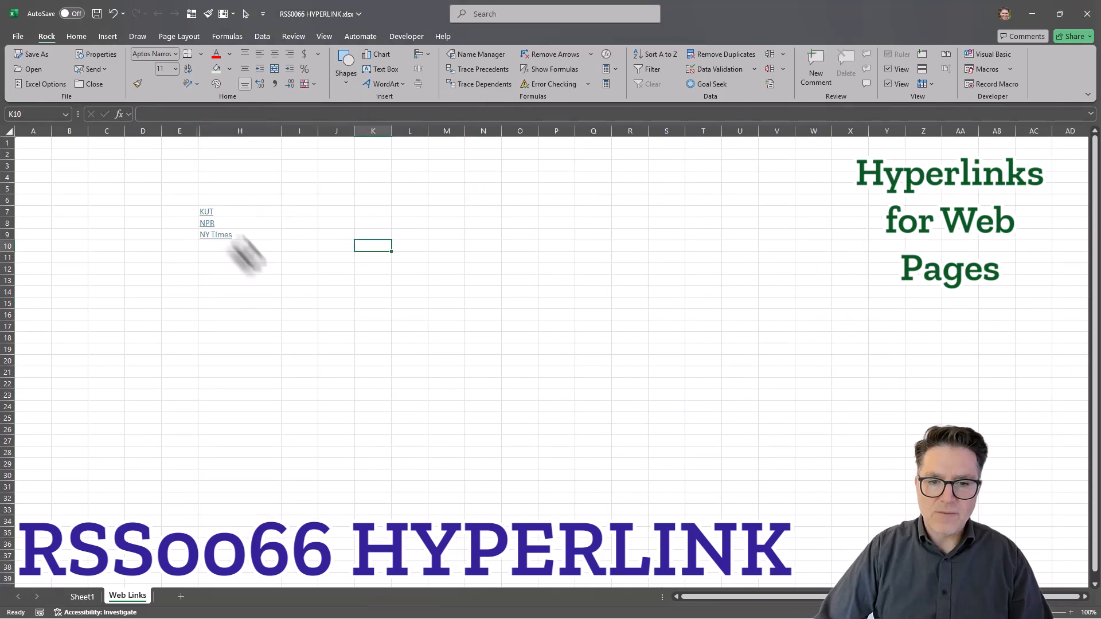
- Widen column I and enter "Research" in I4
drag(317, 135, 355, 135)
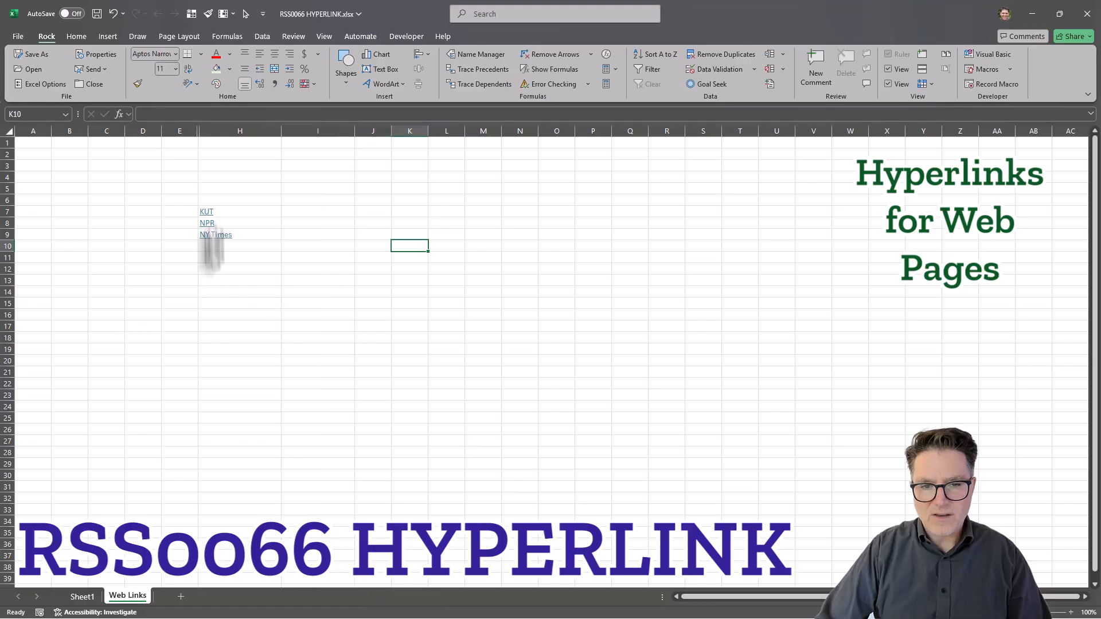
click(316, 177)
text(Re)
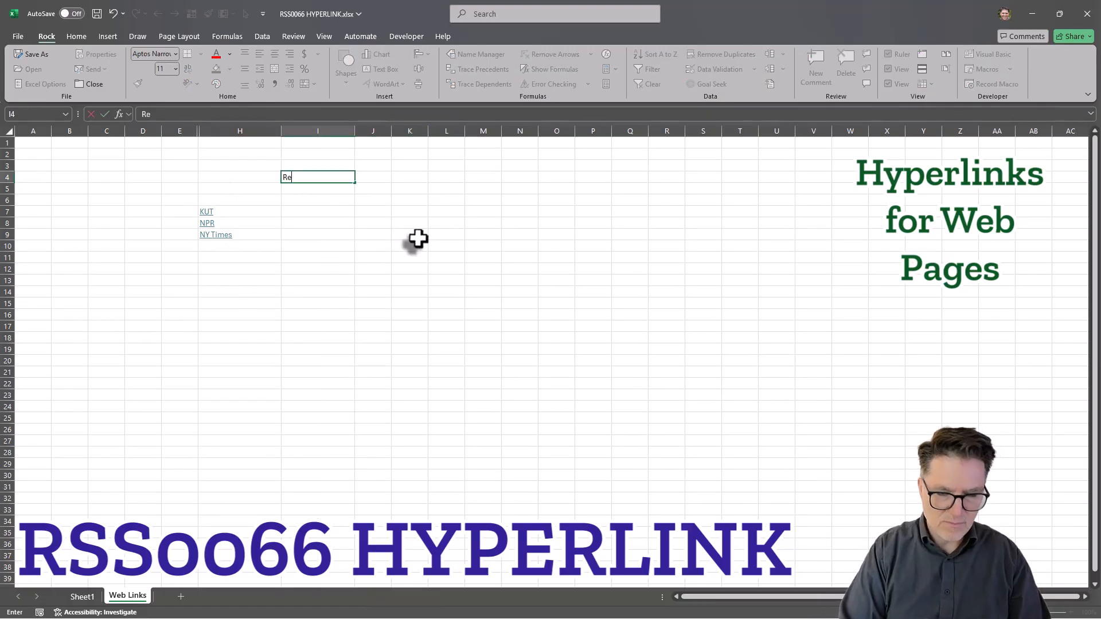
text(search)
key(Down)
key(Down)
key(Down)
key(Down)
click(342, 214)
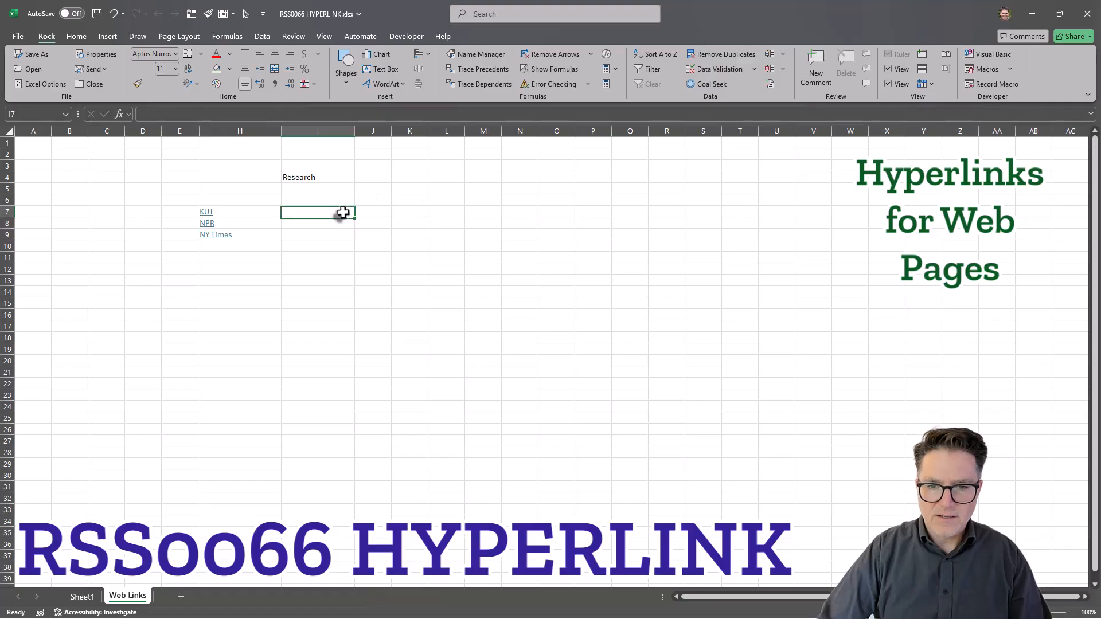
- Test the KUT link in H7 by opening its homepage in the browser and returning to the worksheet
click(205, 213)
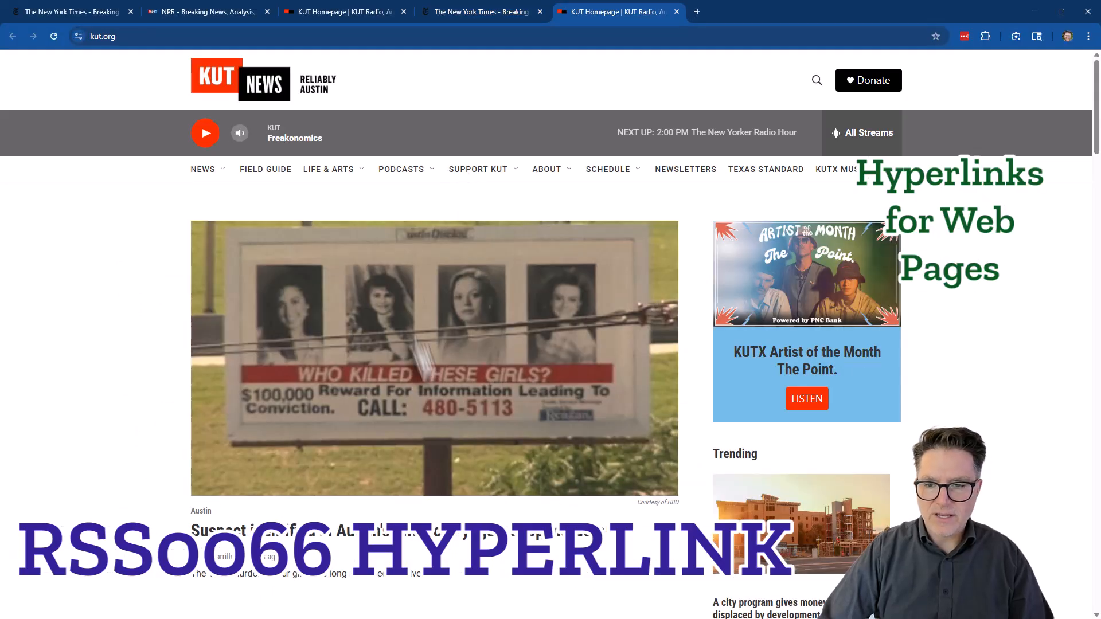
scroll(447, 344, down, 5)
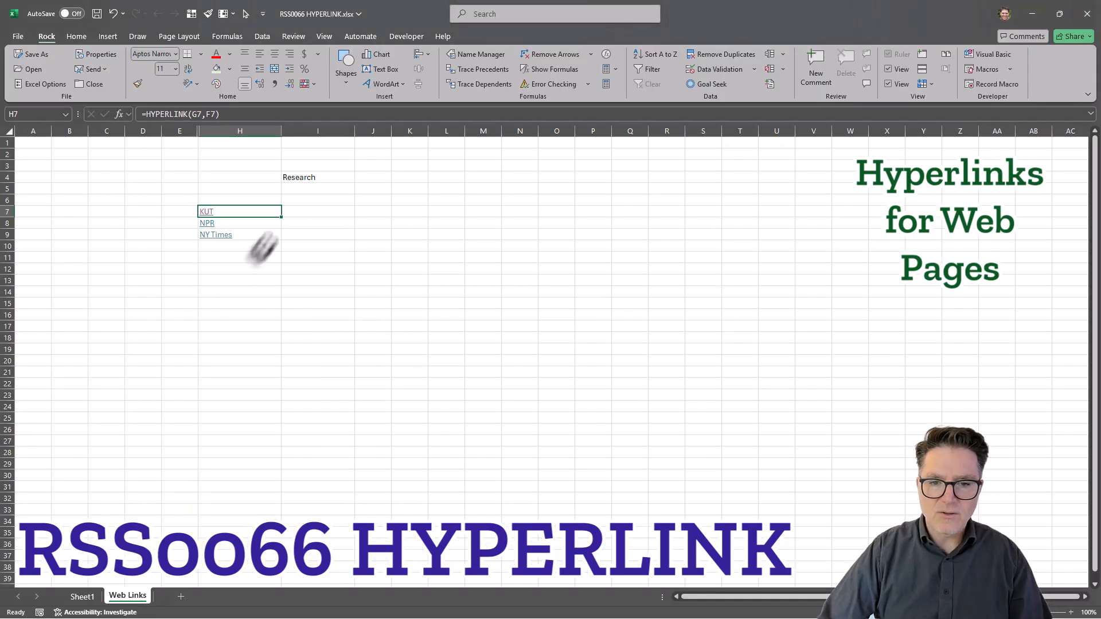
click(312, 214)
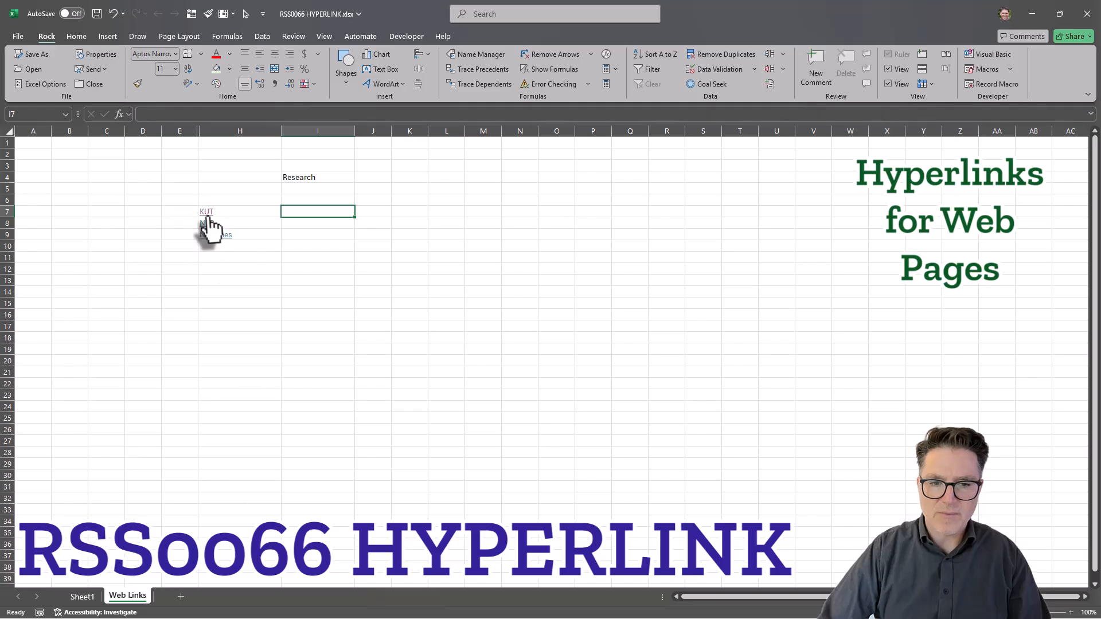
- Autofit column H to its link names and widen it slightly
double_click(281, 131)
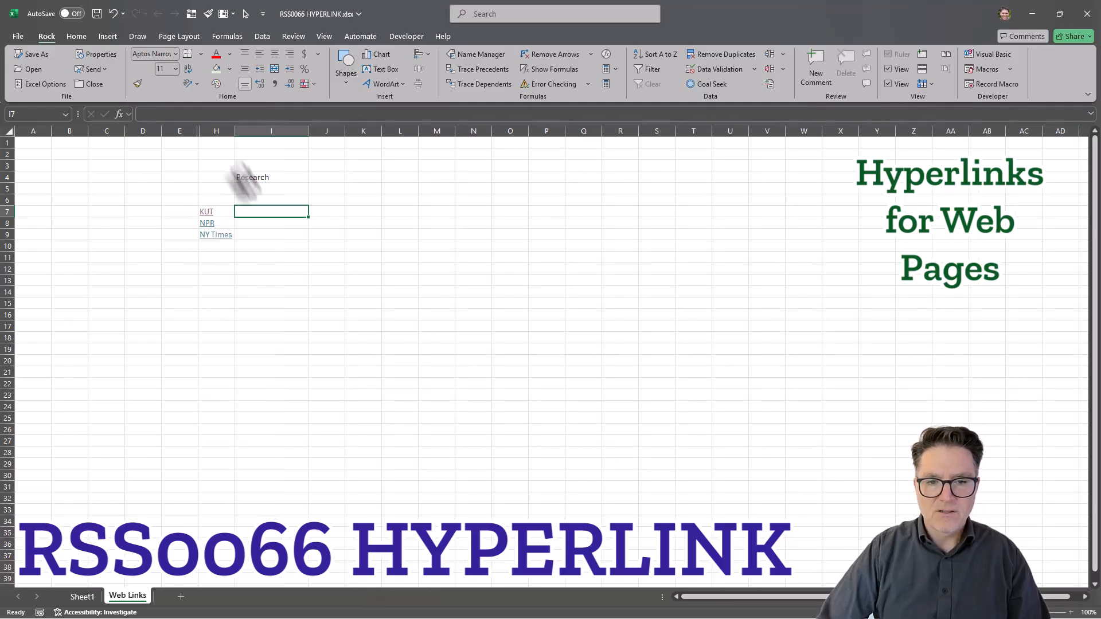
drag(234, 133, 253, 133)
click(285, 268)
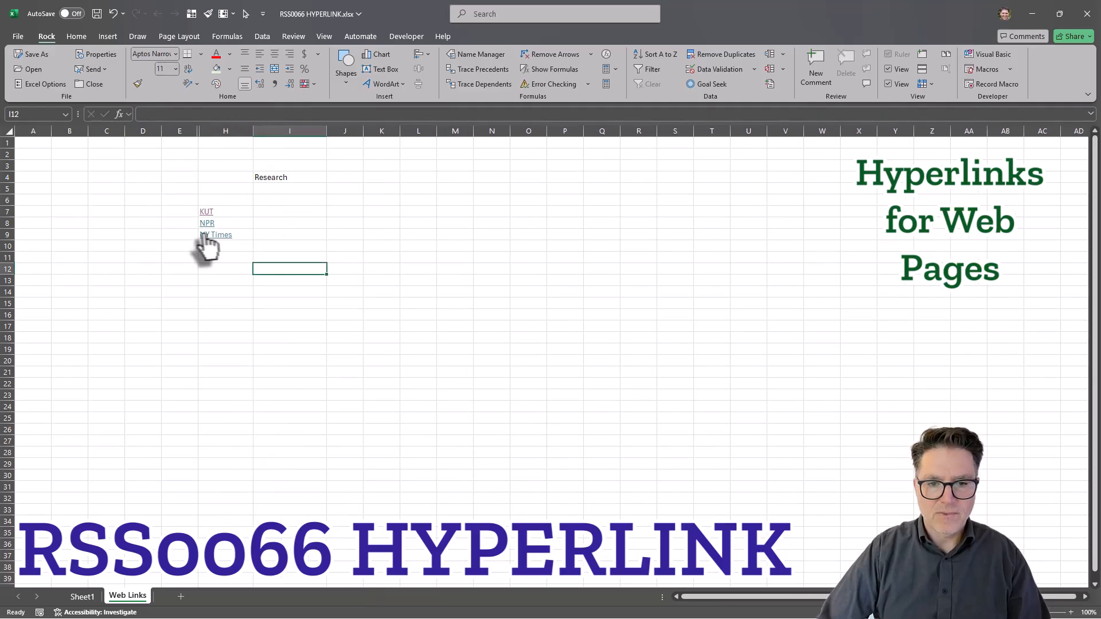
- Unhide columns F and G between columns E and H
drag(174, 131, 207, 131)
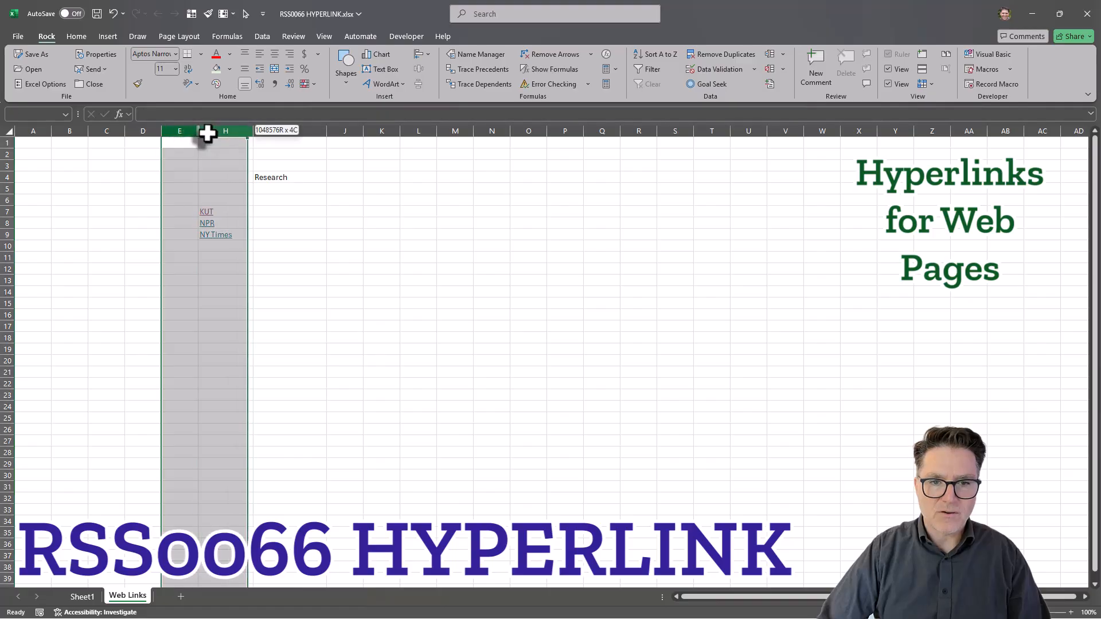
right_click(208, 133)
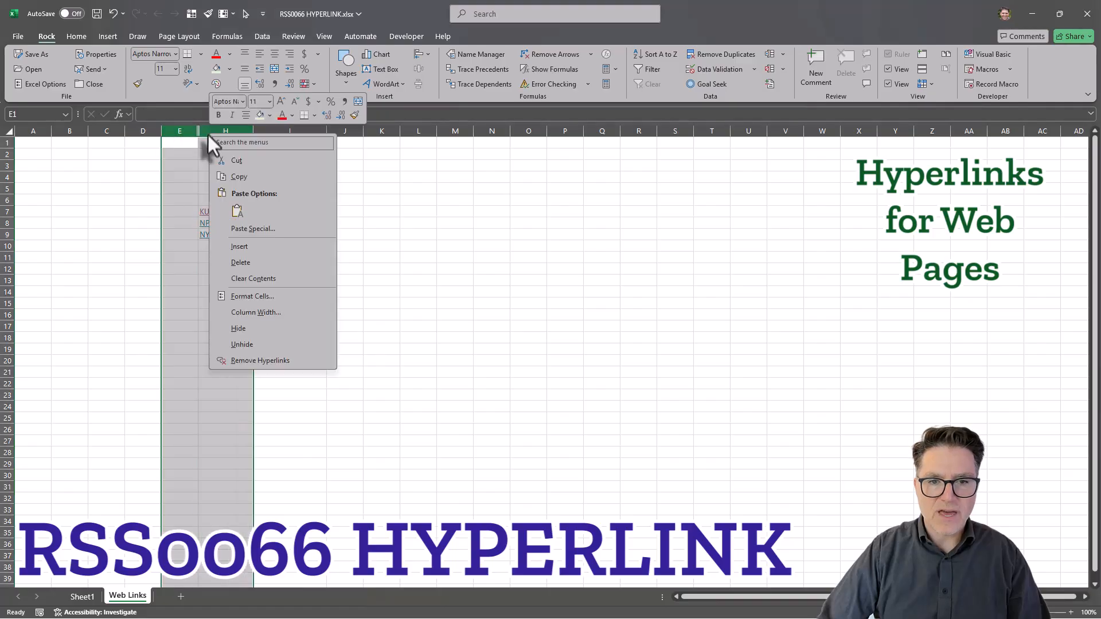
click(247, 343)
click(546, 199)
key(Left)
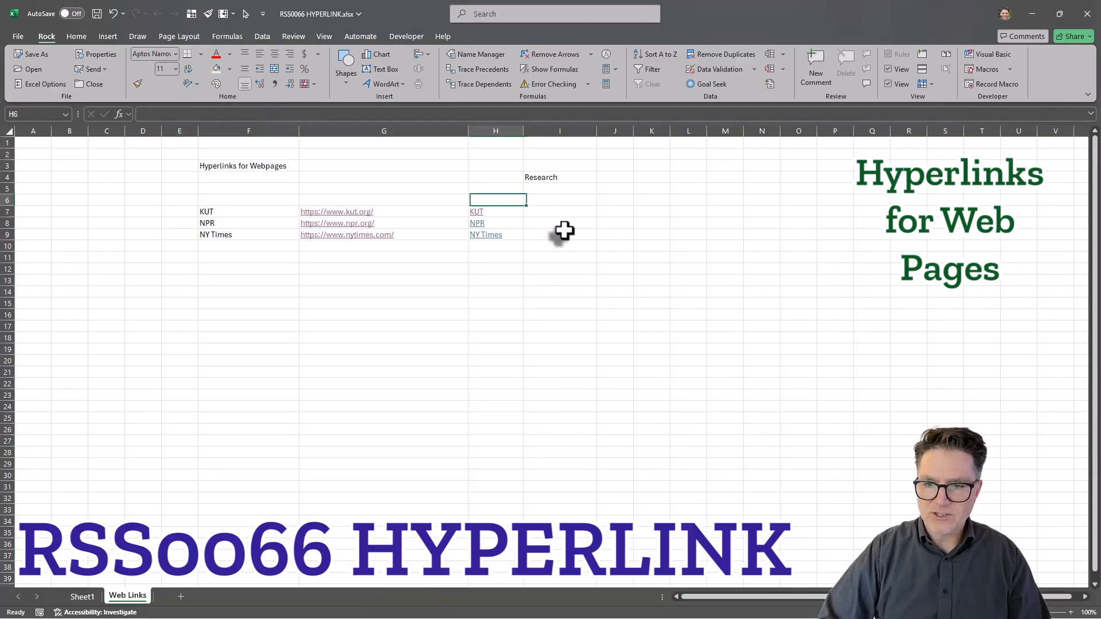
- Inspect the link location and friendly name arguments of the HYPERLINK formula in H7 without changing it
key(Down)
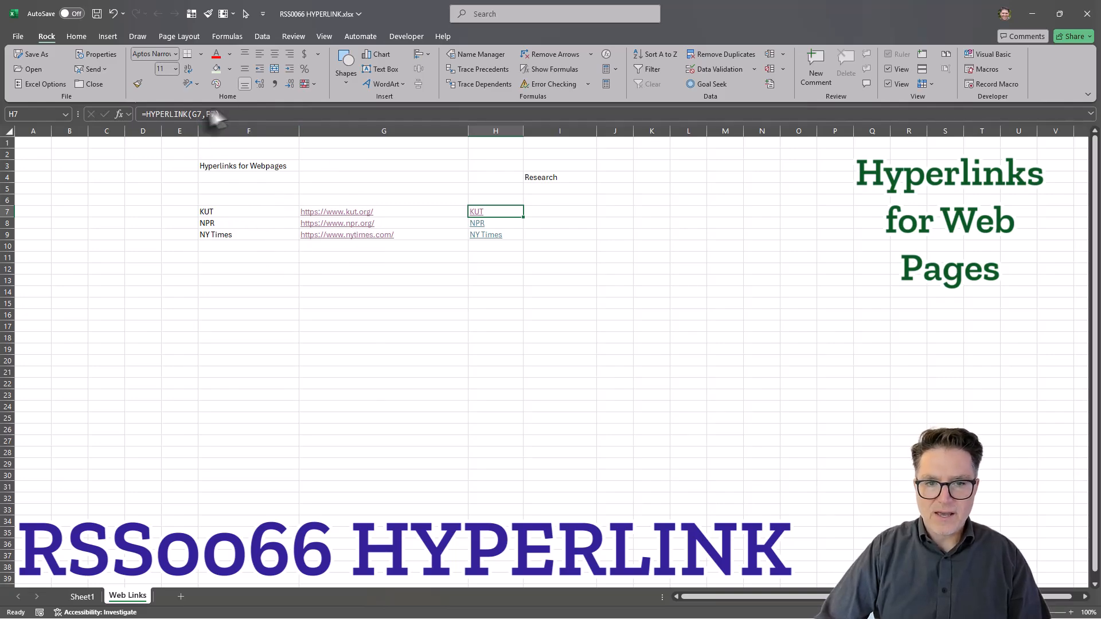
click(193, 114)
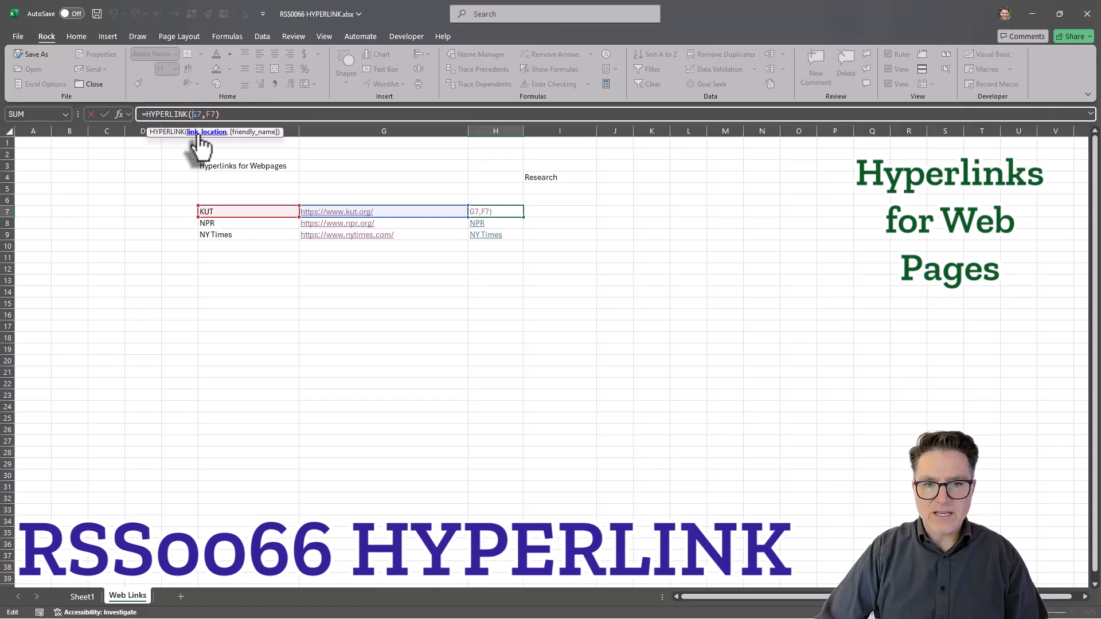
click(263, 115)
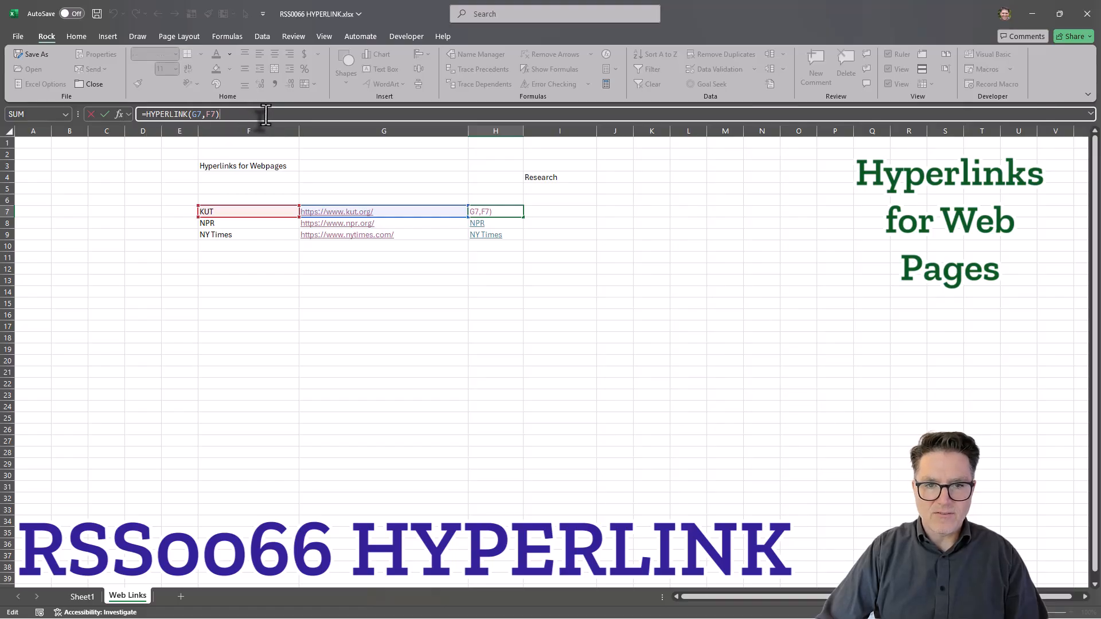
key(Tab)
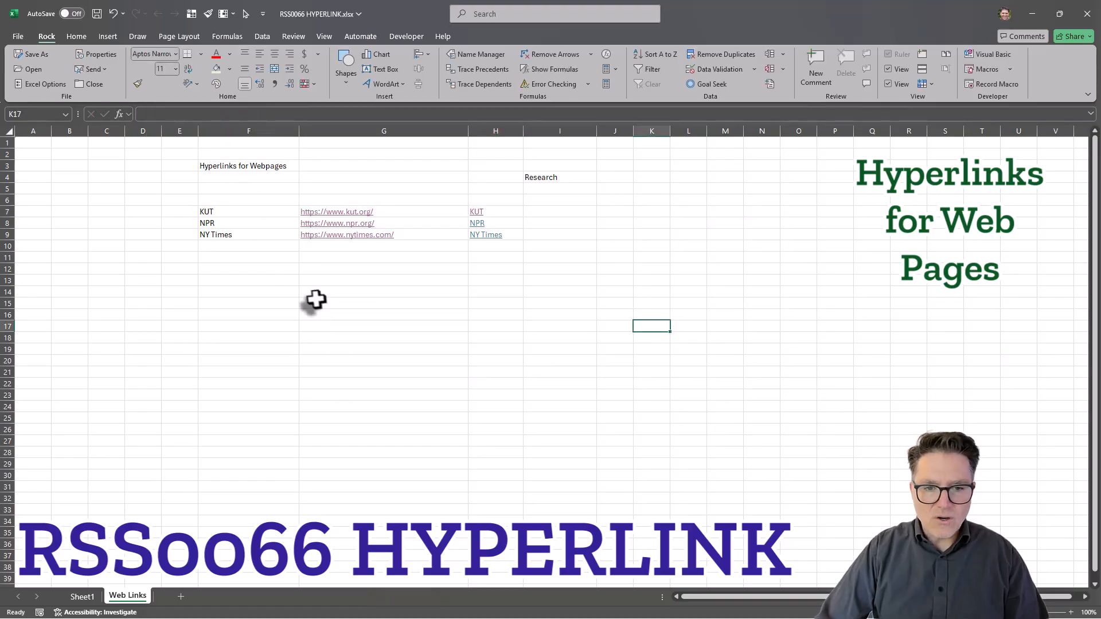
- Add a new worksheet, place it after Web Links and rename it "Internal Reference"
click(87, 598)
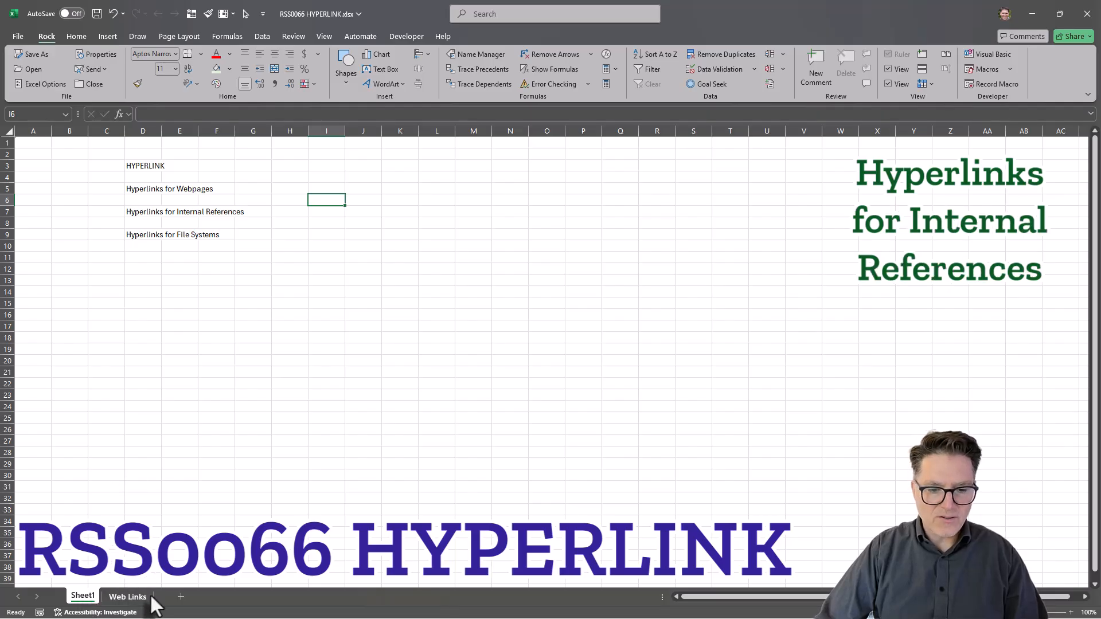
click(181, 597)
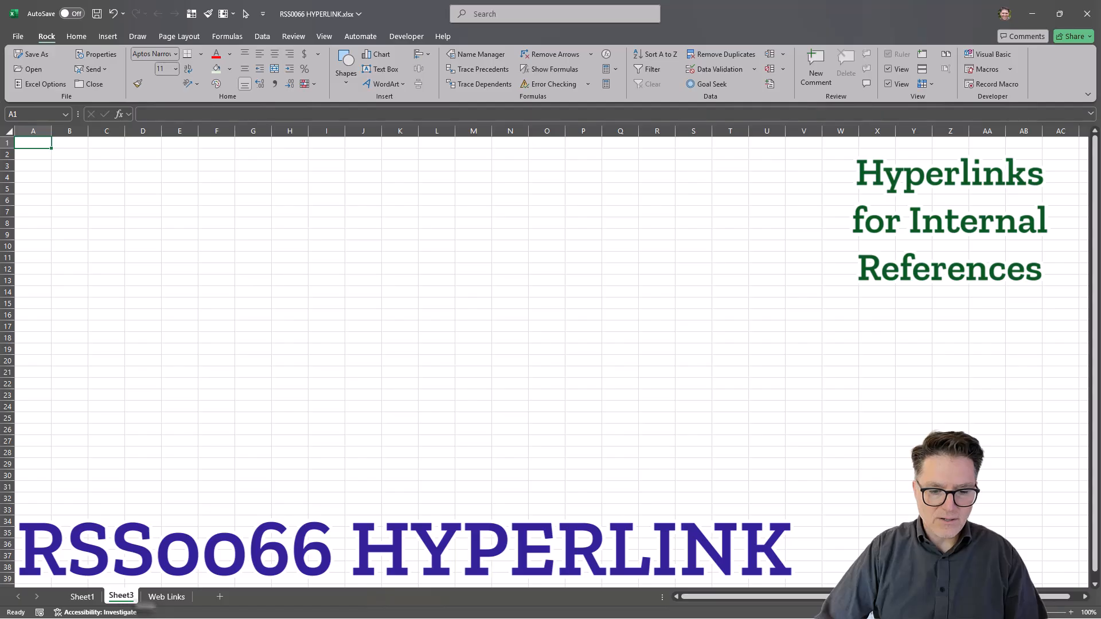
drag(199, 600, 195, 600)
right_click(177, 598)
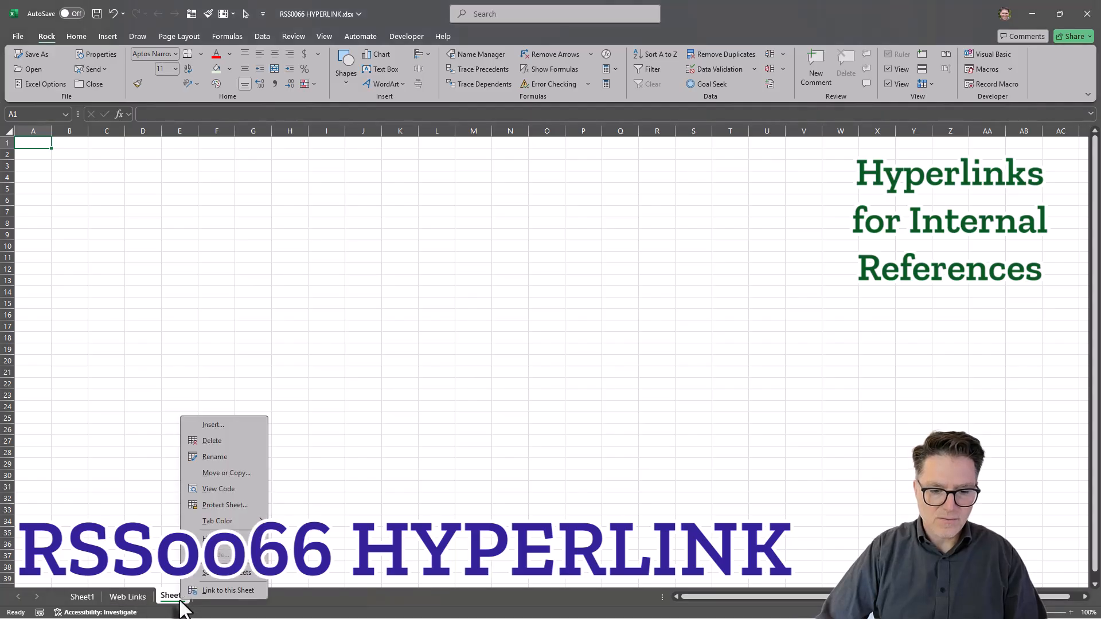
key(r)
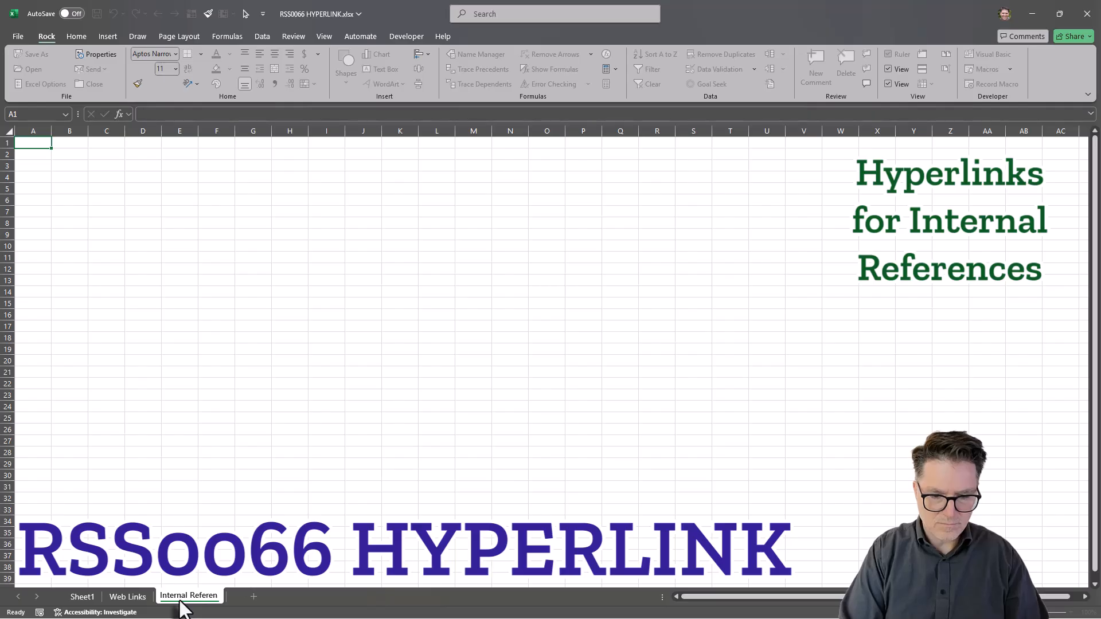
key(Return)
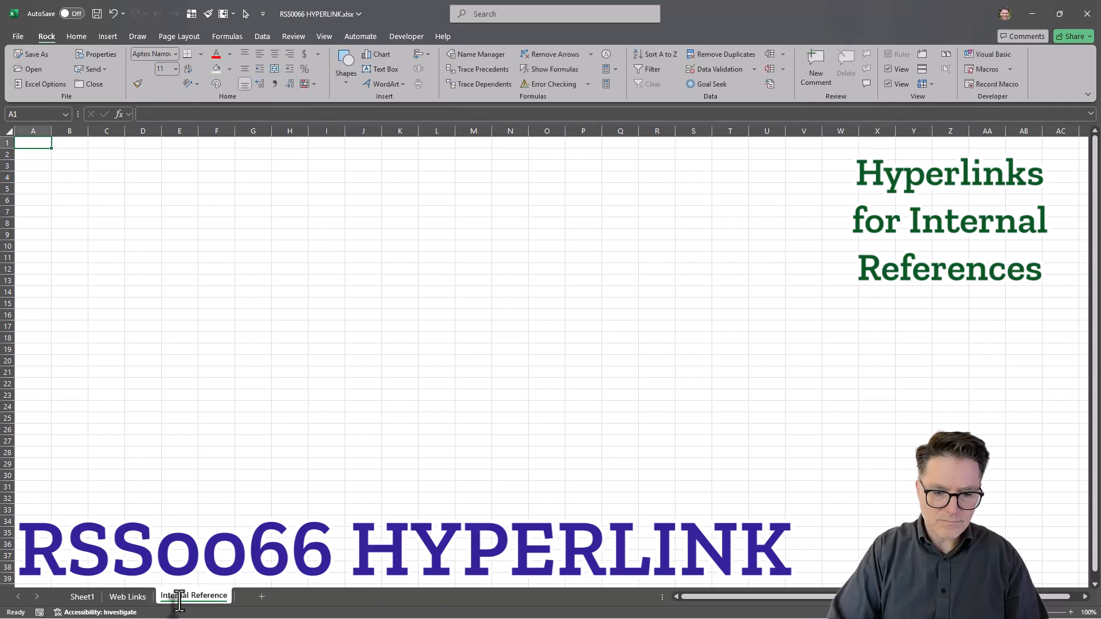
- Add five worksheets named a, b, c, d and e in that order after the Internal Reference sheet
click(180, 201)
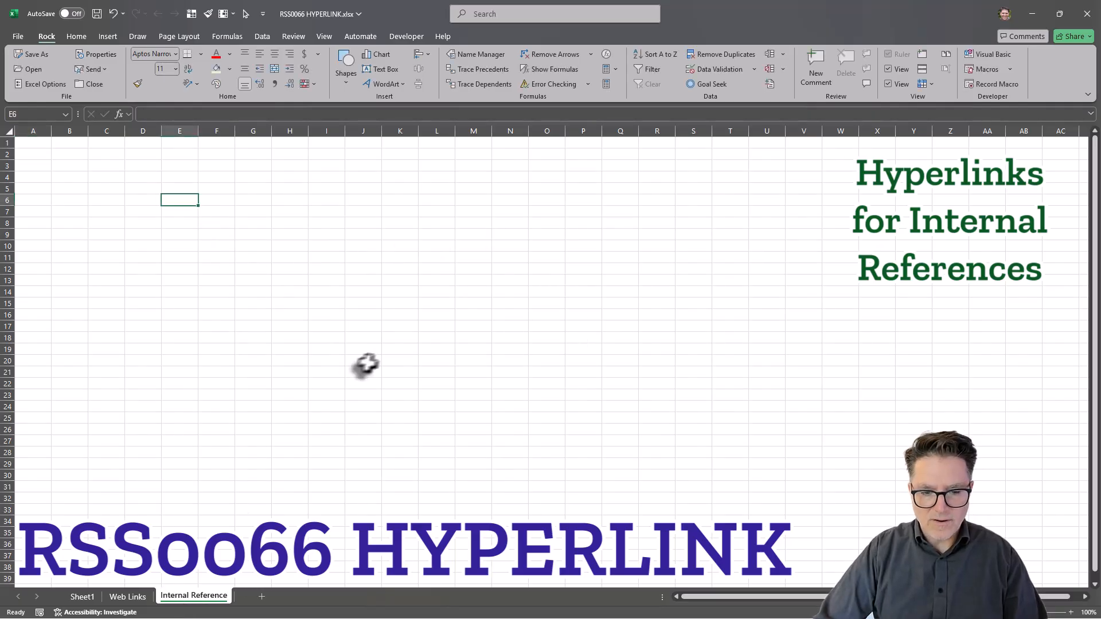
click(261, 595)
right_click(264, 599)
key(r)
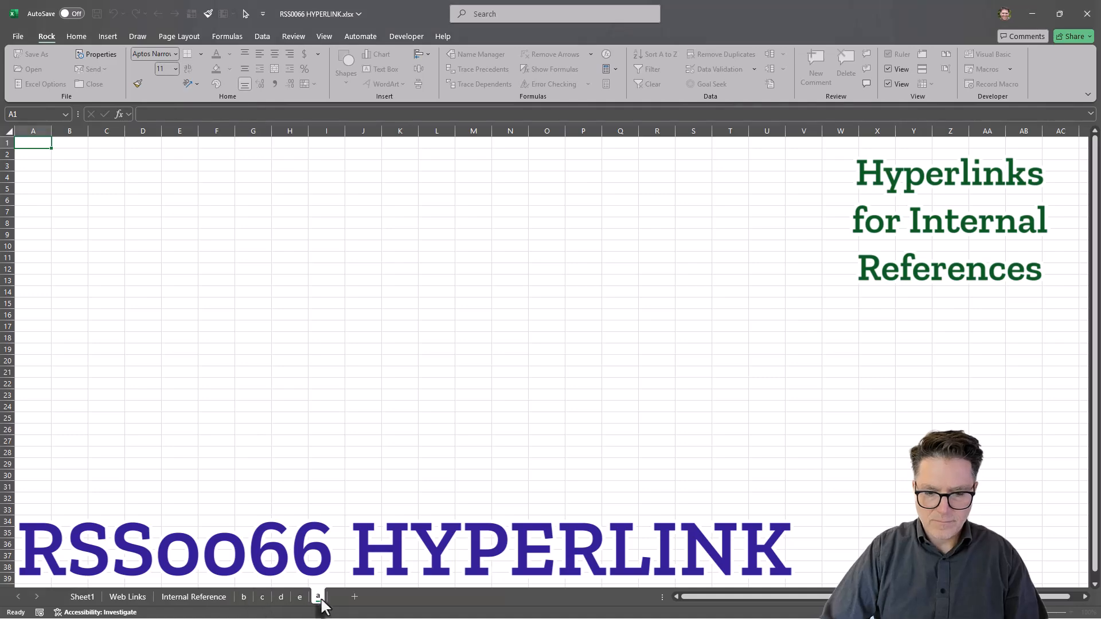
click(243, 597)
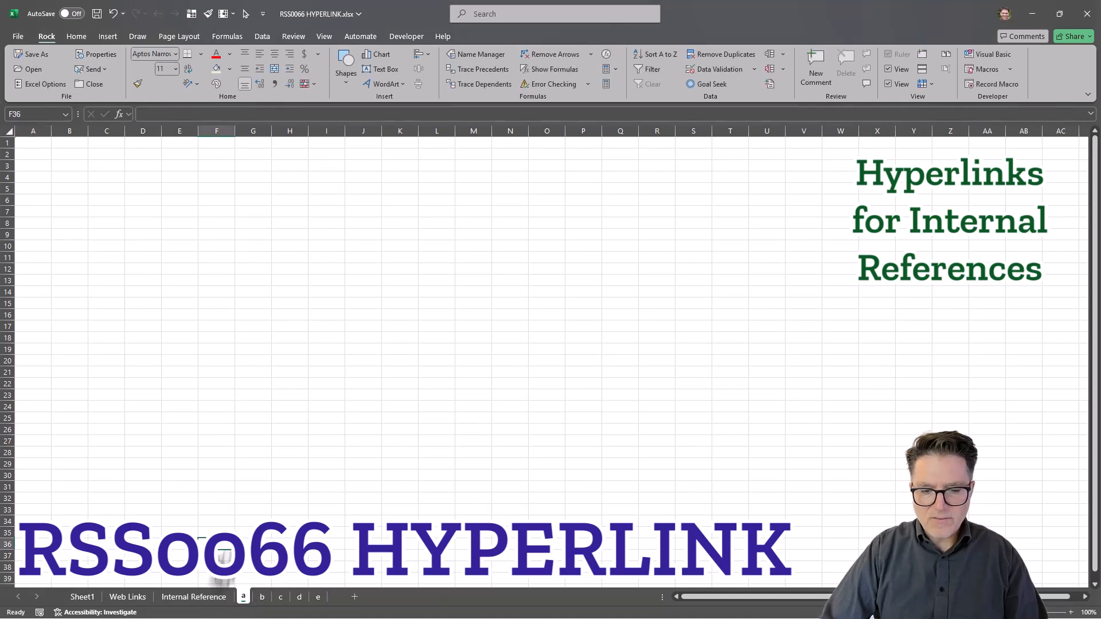
click(204, 598)
click(244, 596)
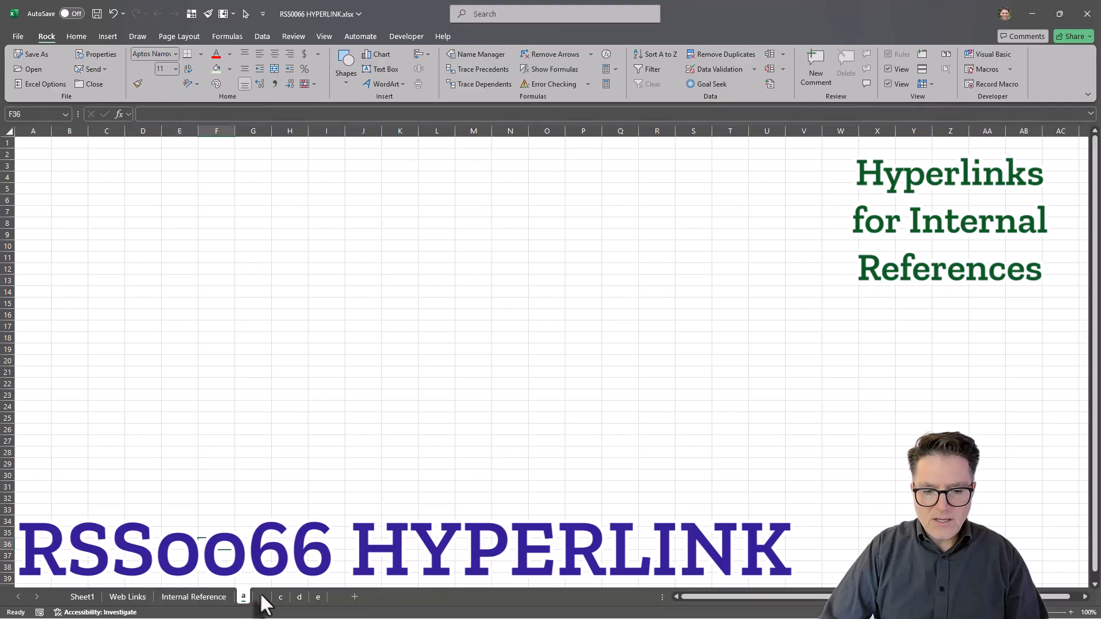
click(261, 596)
click(279, 597)
click(318, 598)
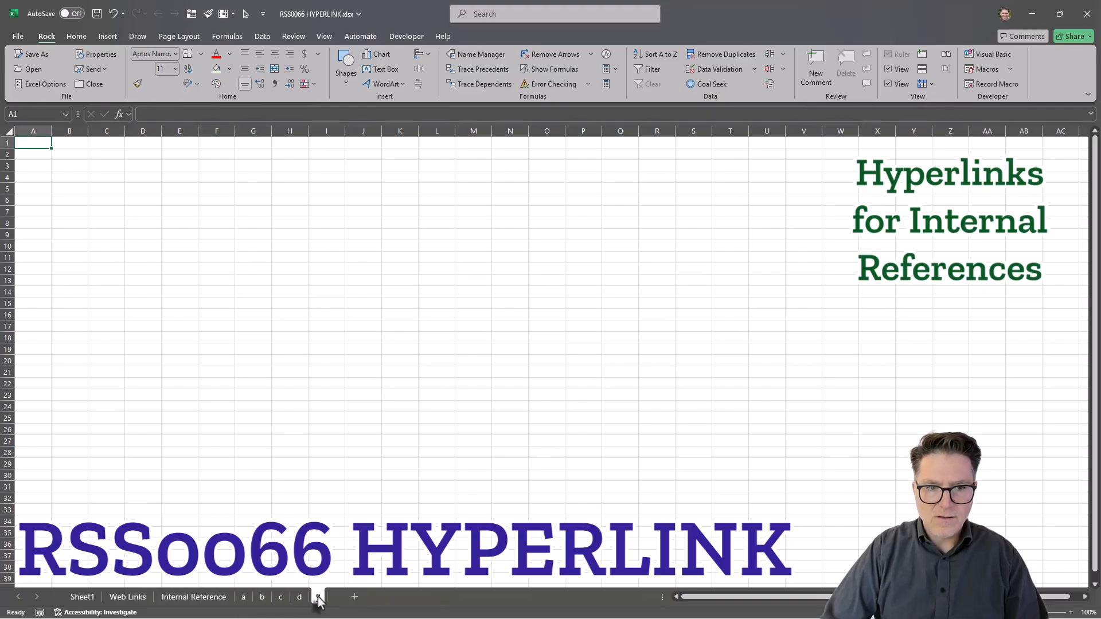
- Enter A in cell E4 of sheet a and B in cell E4 of sheet b
click(241, 596)
click(192, 178)
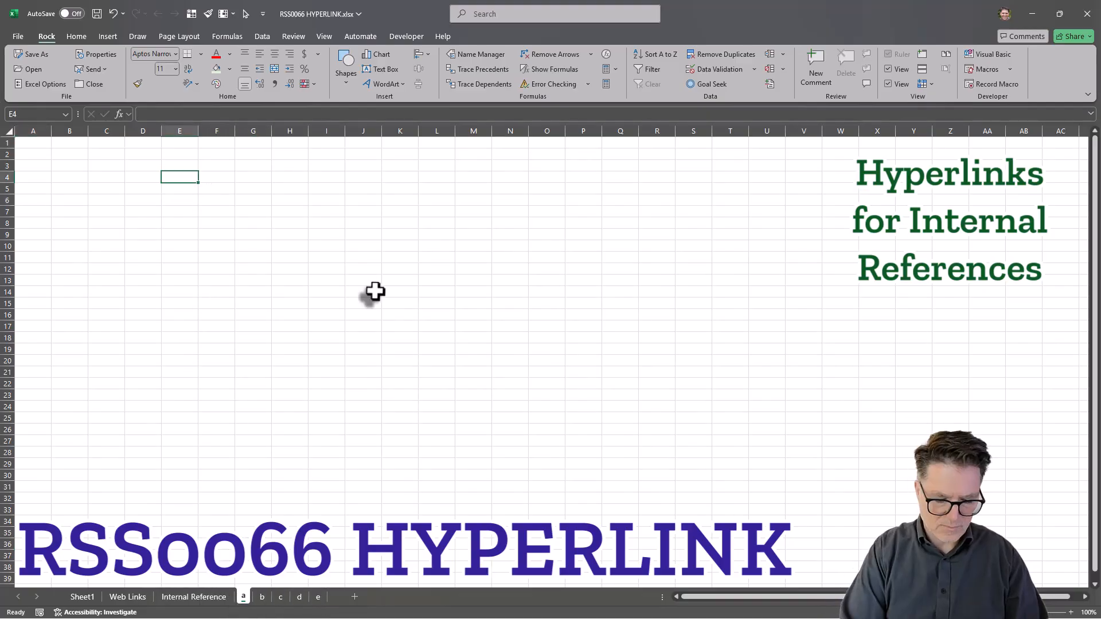
text(A)
key(Return)
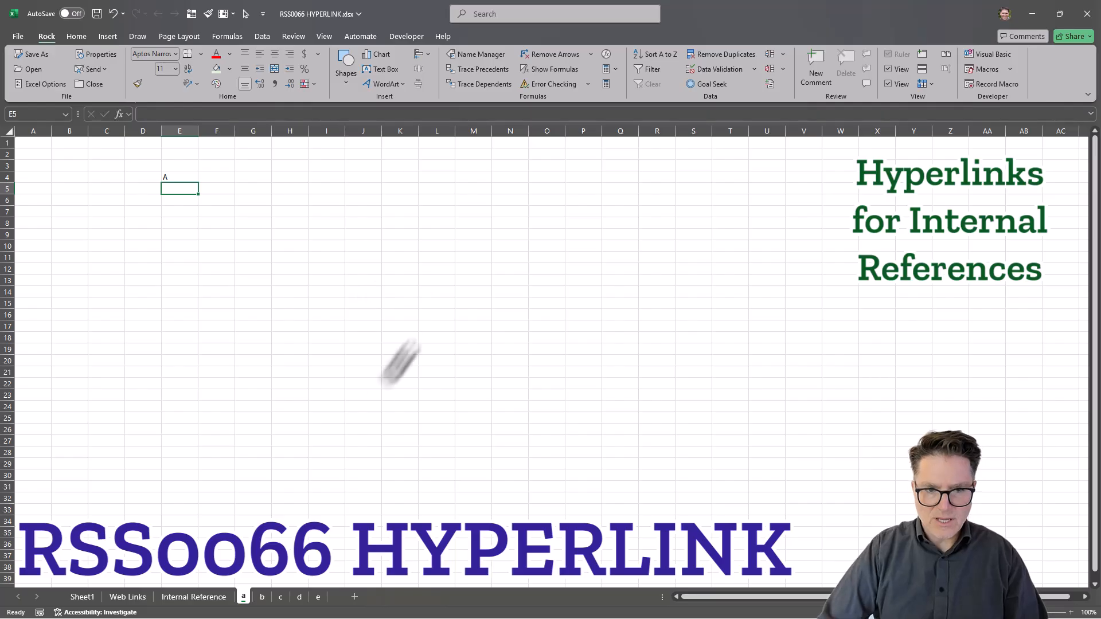
click(262, 597)
text(B)
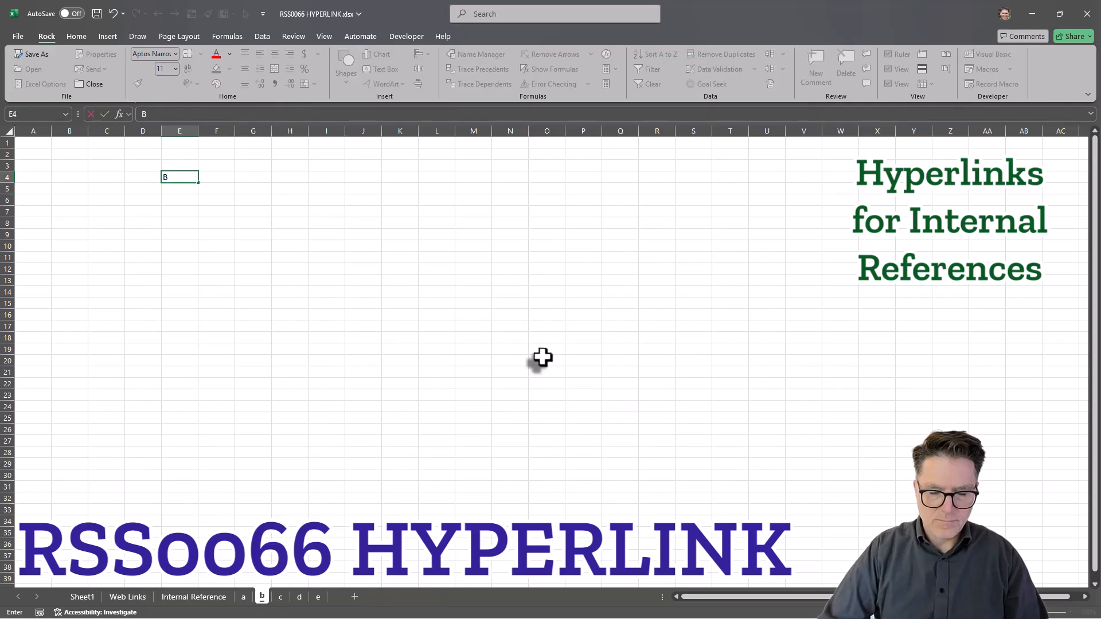
key(Tab)
- Enter C, D and E in cell E4 of sheets c, d and e respectively
click(281, 599)
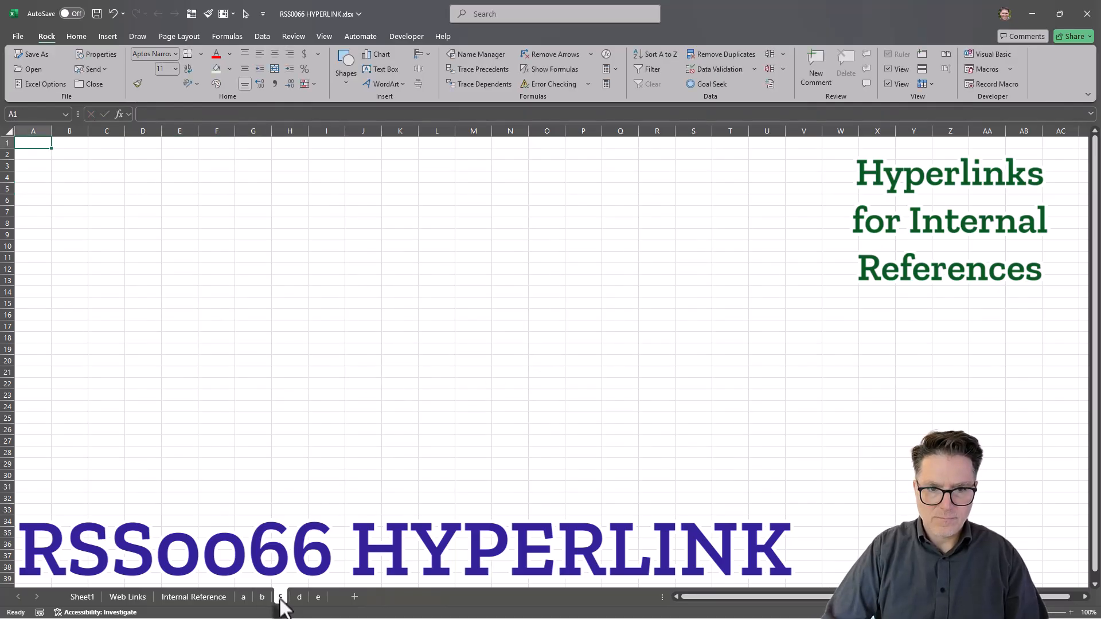
click(178, 173)
text(C)
key(Return)
click(300, 597)
click(174, 181)
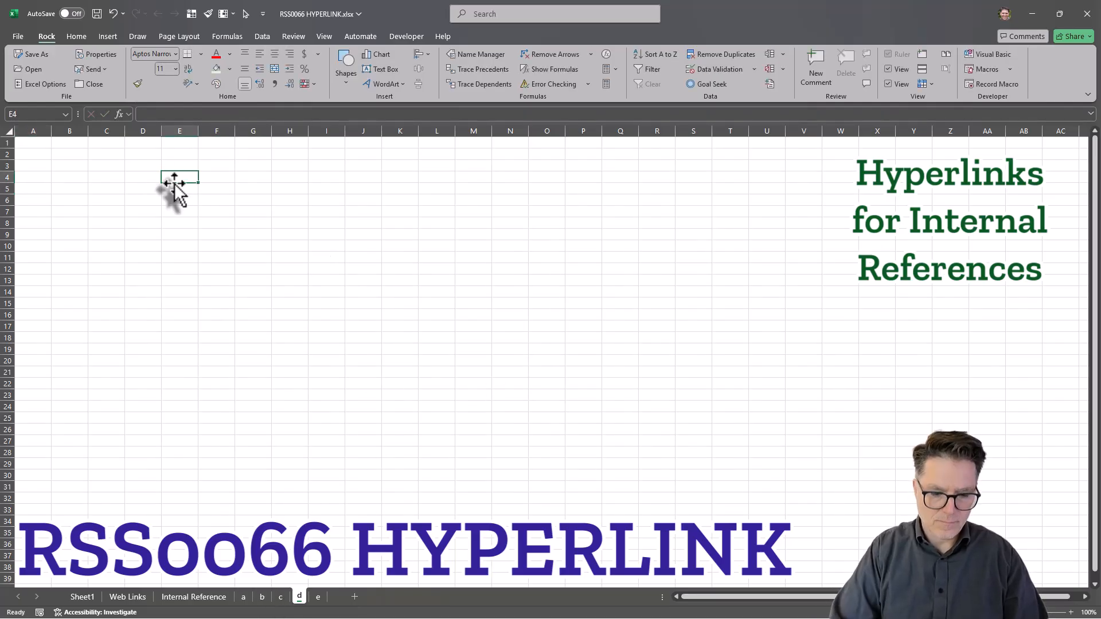
text(D)
key(Return)
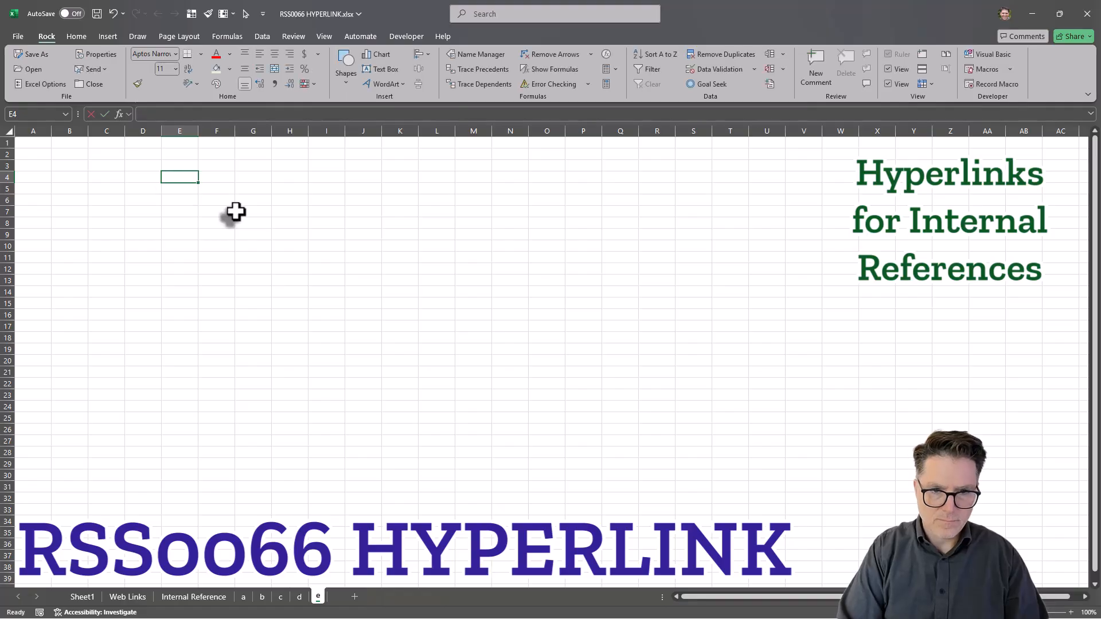
text(E)
key(Tab)
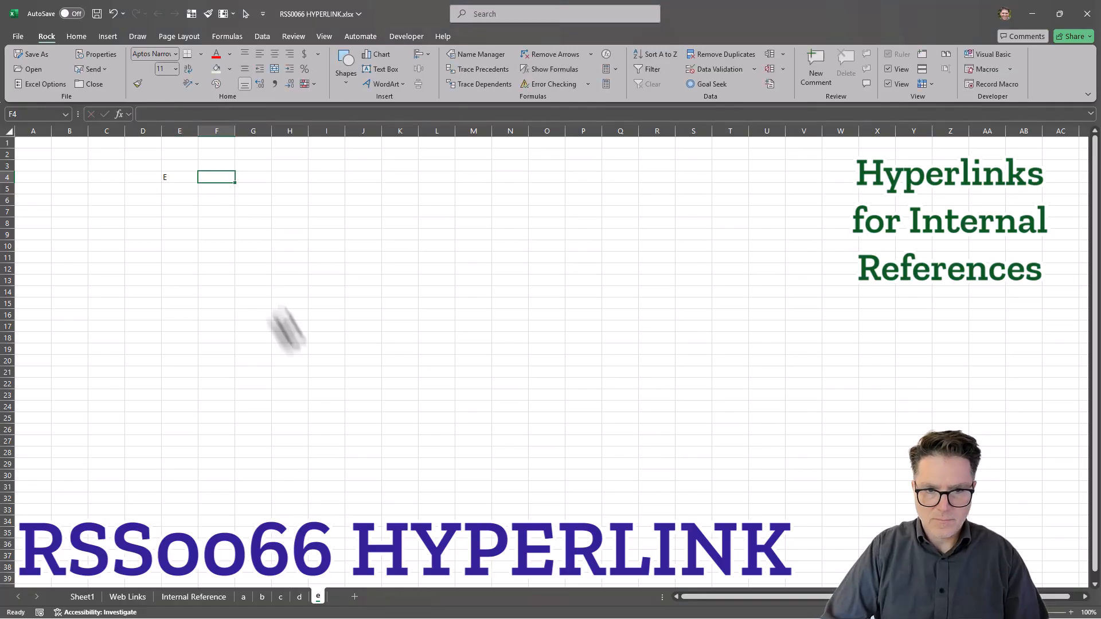
- Check the entries in cell E4 on sheets d, c, b and a
click(299, 597)
click(281, 598)
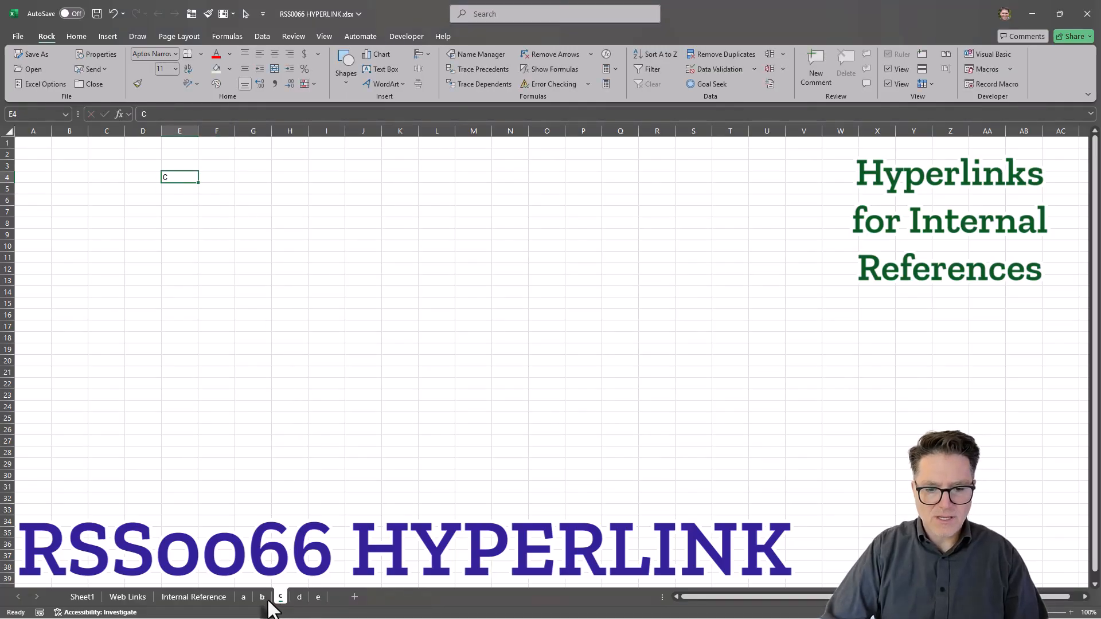
click(262, 600)
click(228, 598)
click(243, 597)
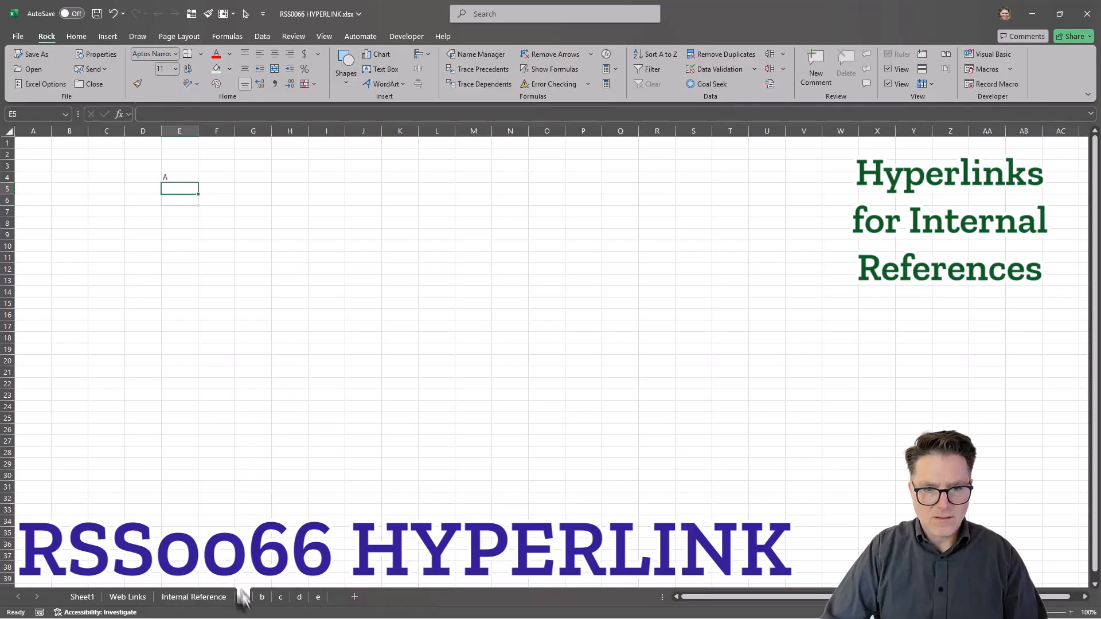
- List the letters A, B, C, D and E in cells E4:E8 of the Internal Reference sheet
click(203, 595)
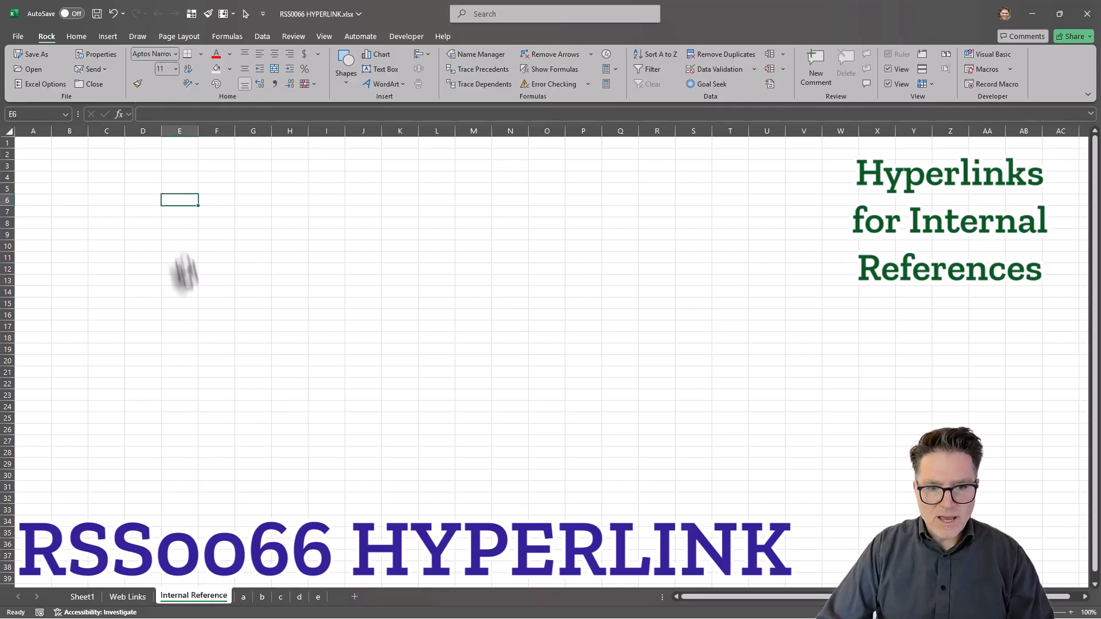
click(174, 178)
text(A)
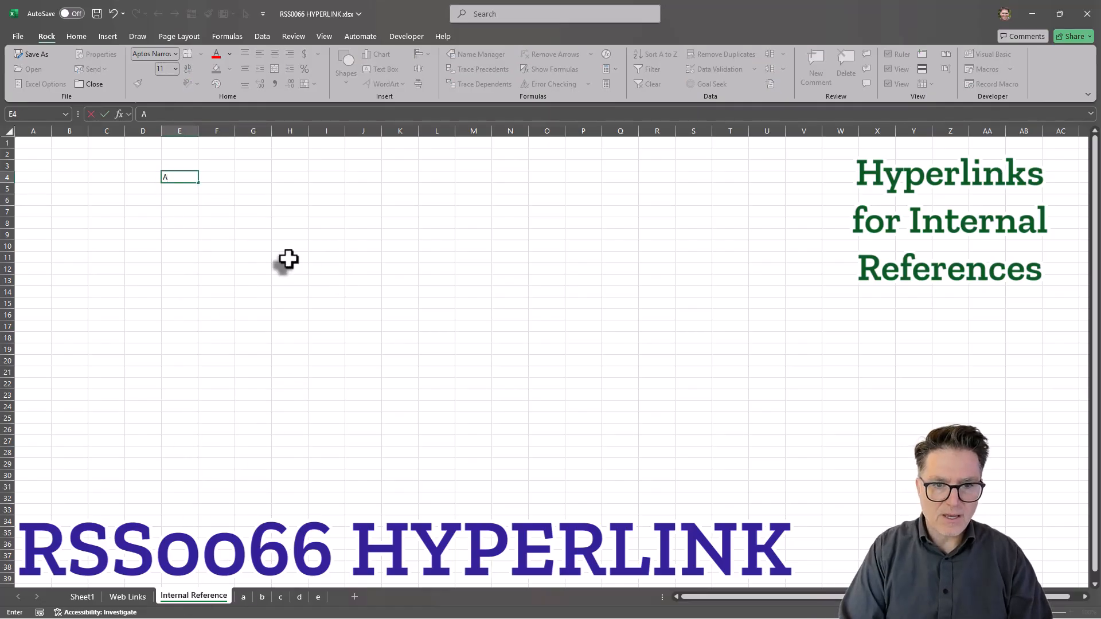
key(Return)
text(C)
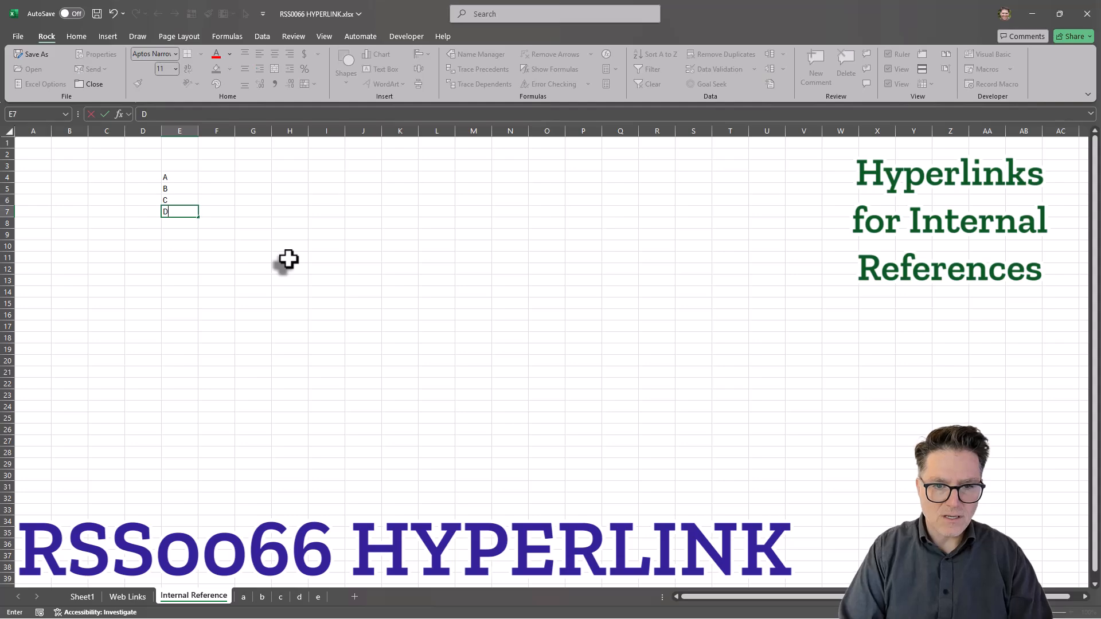
key(Return)
text(E)
key(Return)
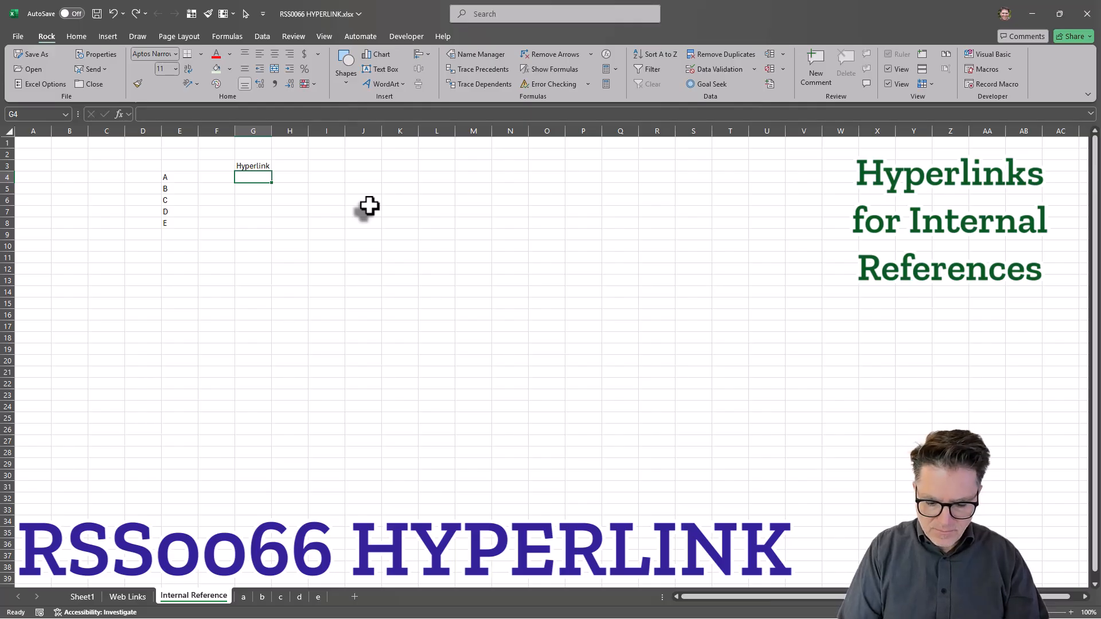
- Enter the formula =E4 in cell G4 and fill it down through G8
text(=)
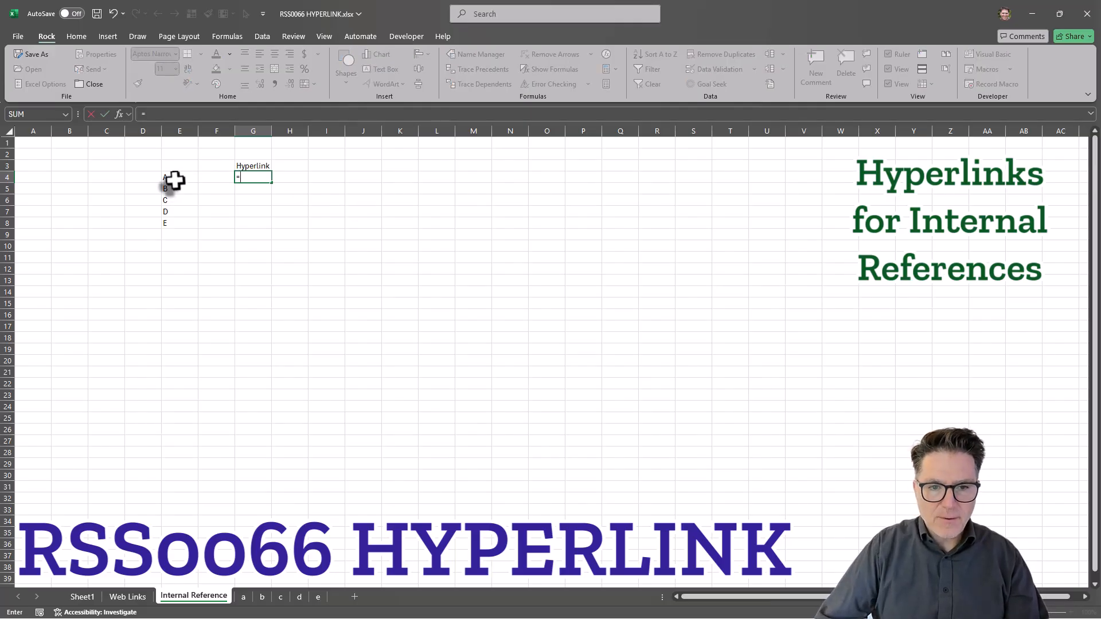
click(174, 179)
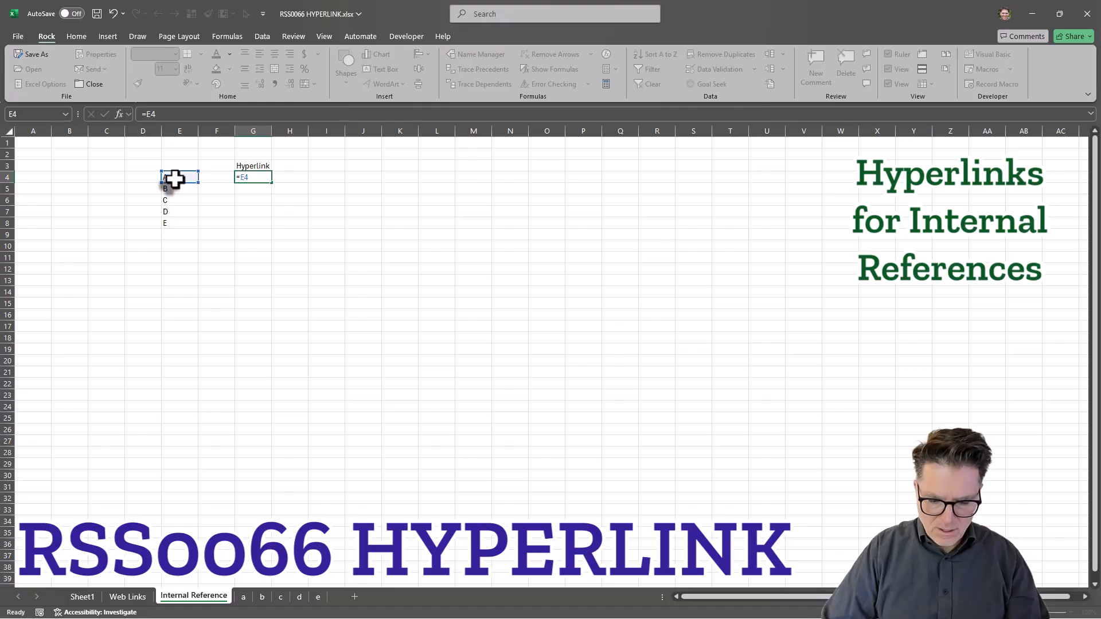
key(ctrl+Return)
key(shift+Down)
key(shift+Down)
key(shift+Down)
key(shift+Down)
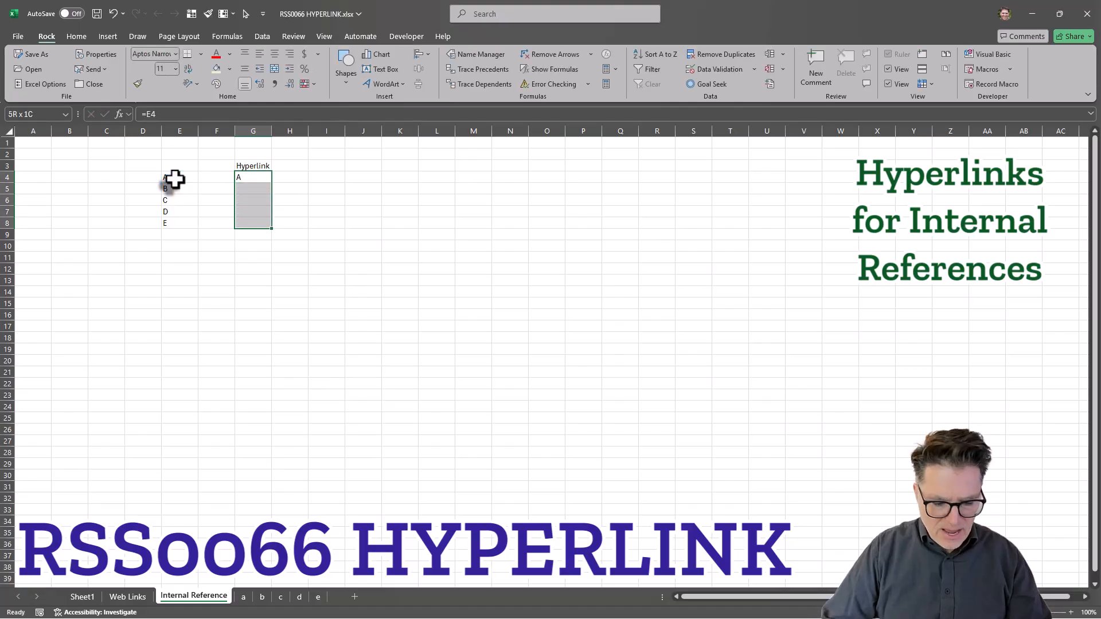
click(290, 187)
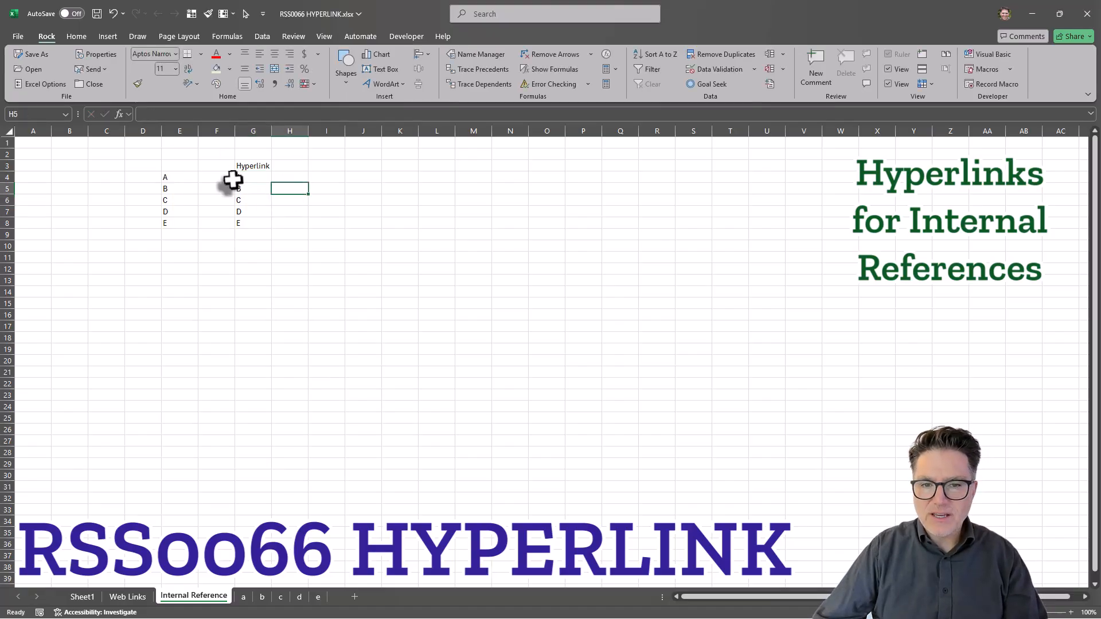
- Insert a hyperlink in G4 that points to cell E4 on sheet a in this document
click(244, 178)
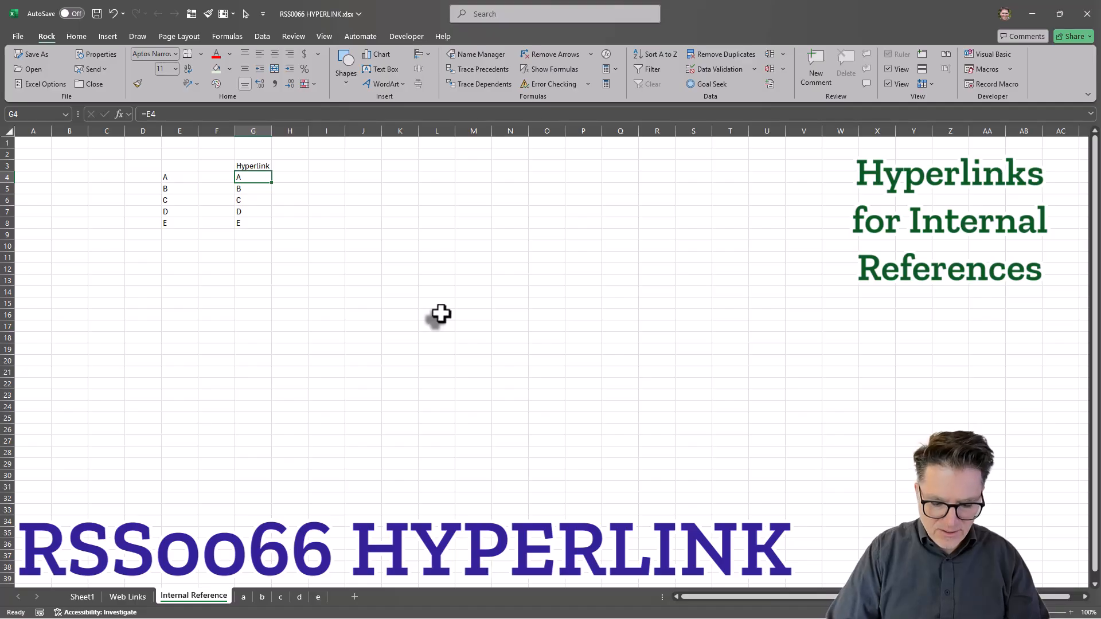
key(ctrl+k)
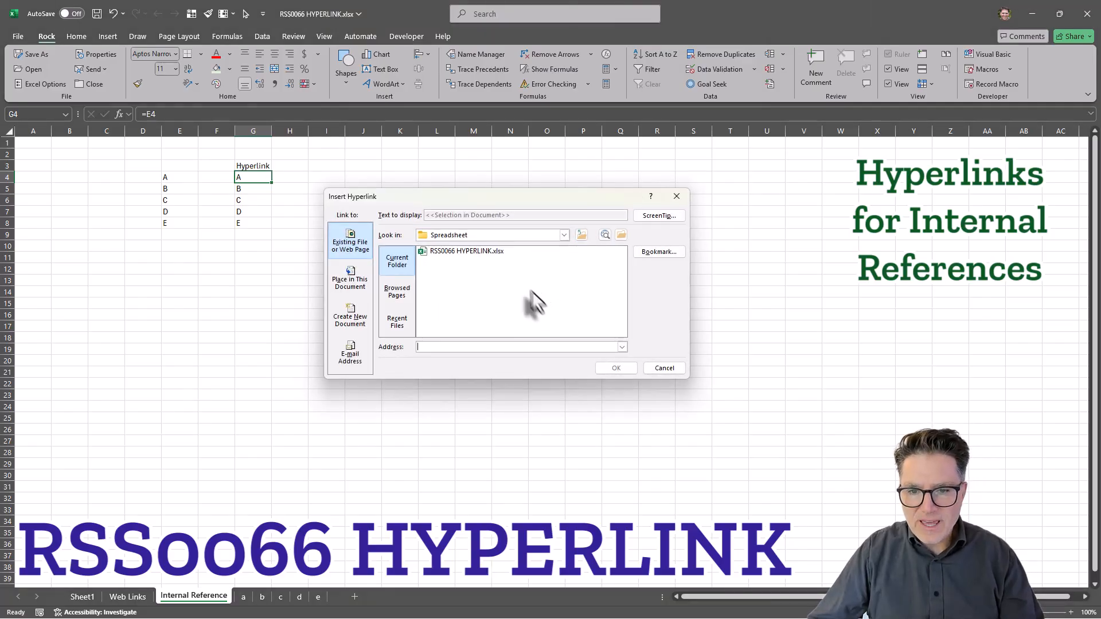
click(352, 277)
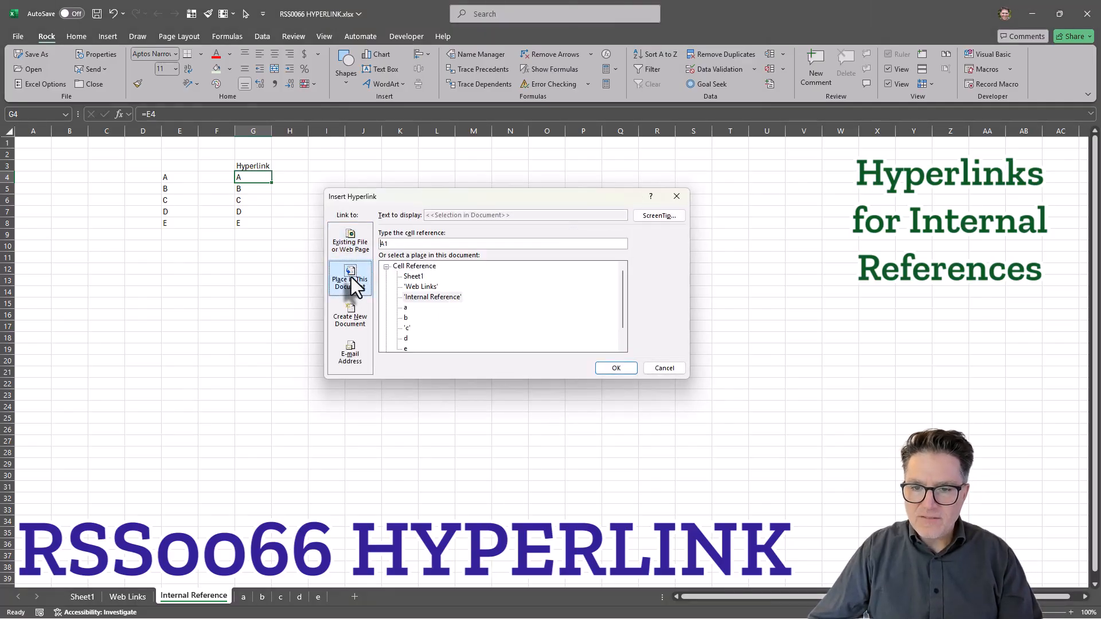
click(407, 309)
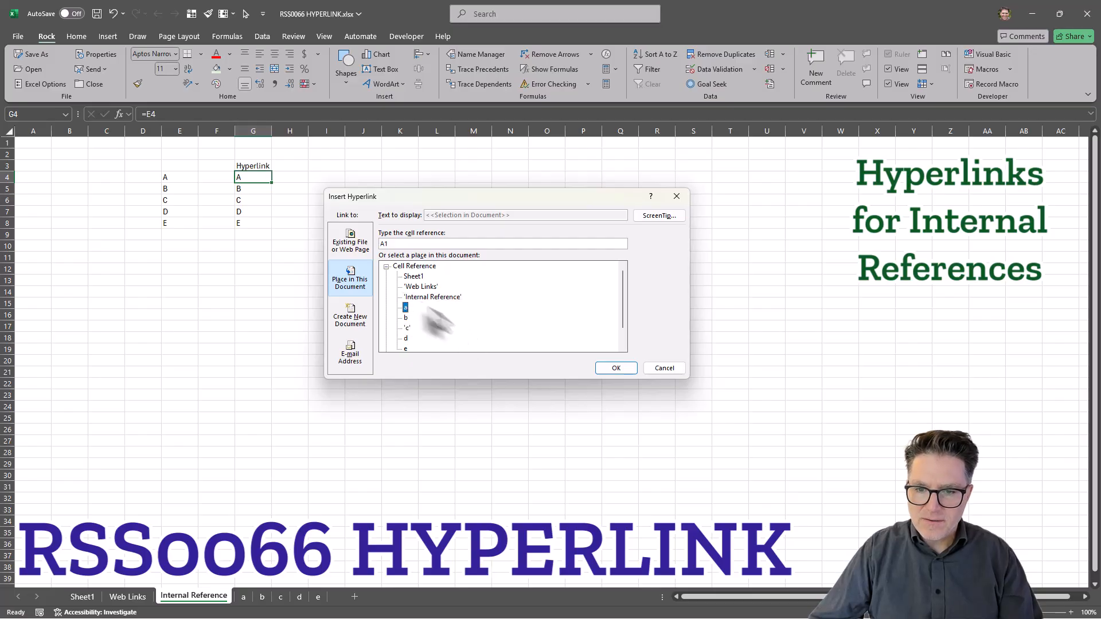
double_click(390, 244)
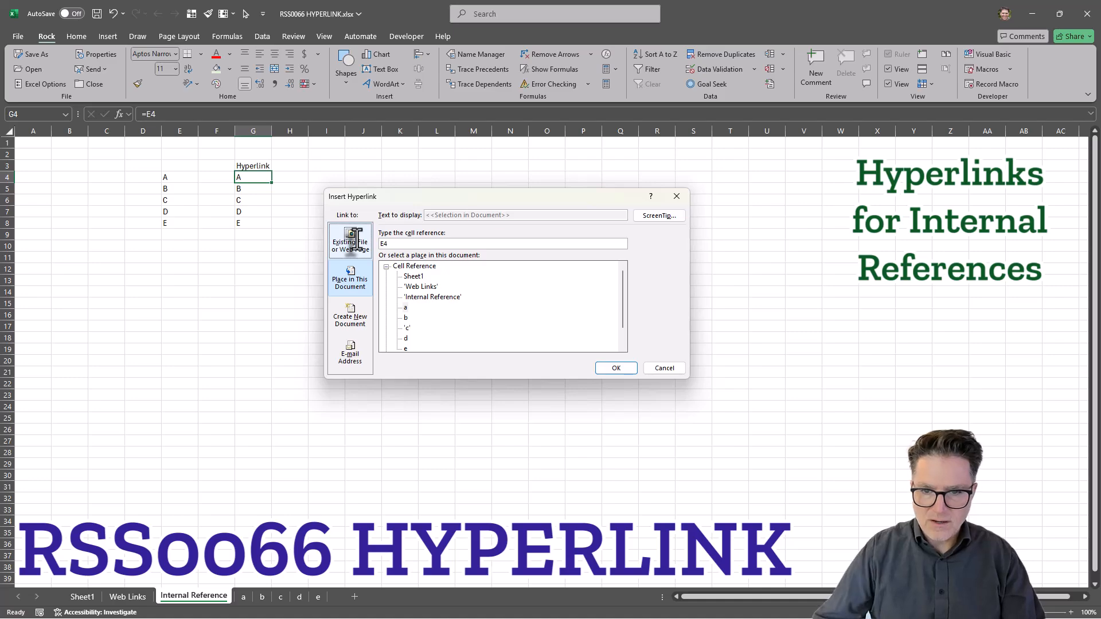
click(614, 368)
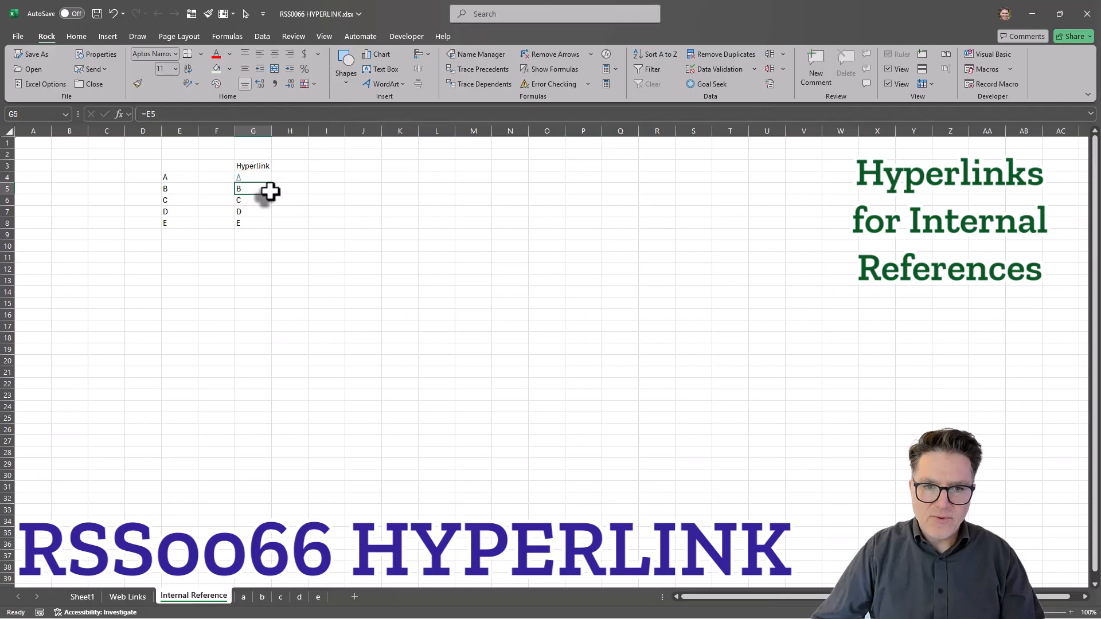
- Insert a hyperlink in G5 that points to cell E4 on sheet b in this document
key(ctrl+k)
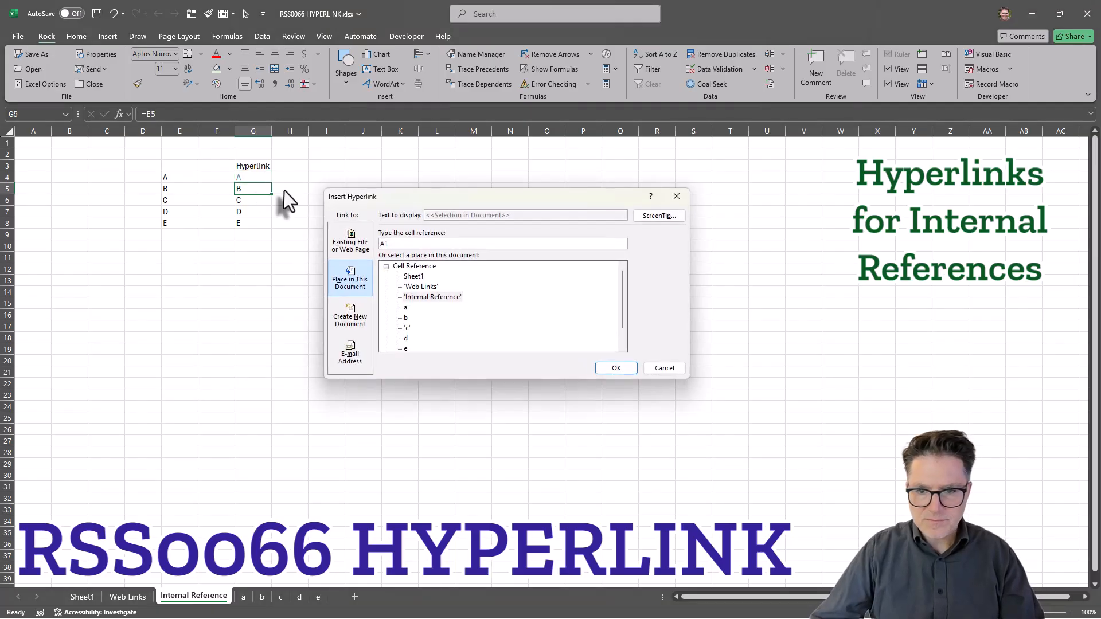
click(405, 318)
drag(399, 245, 354, 237)
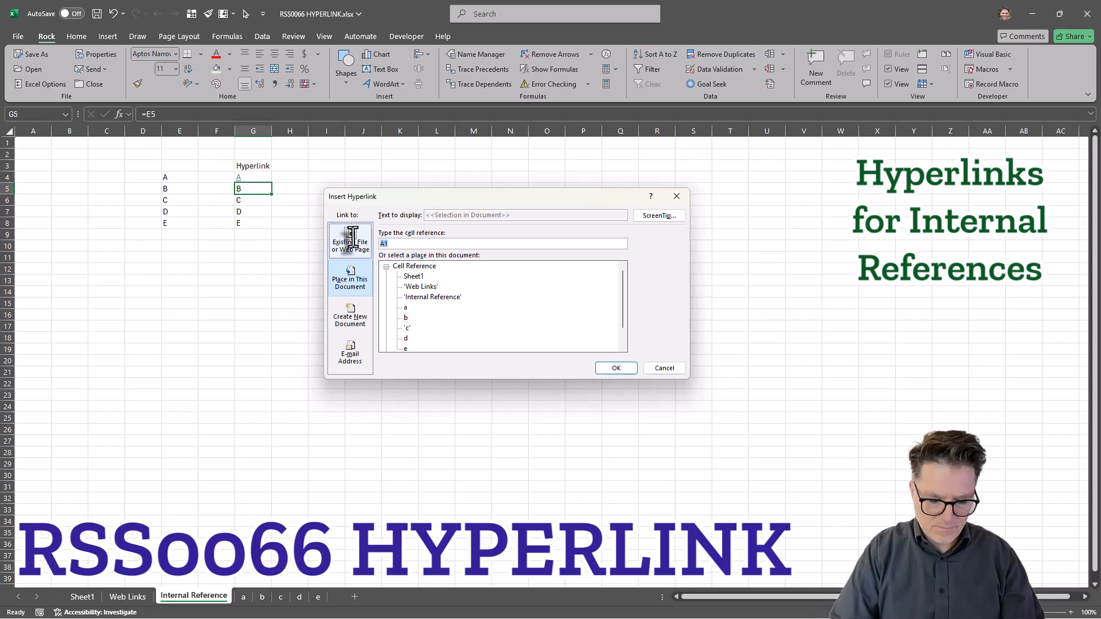
text(E4)
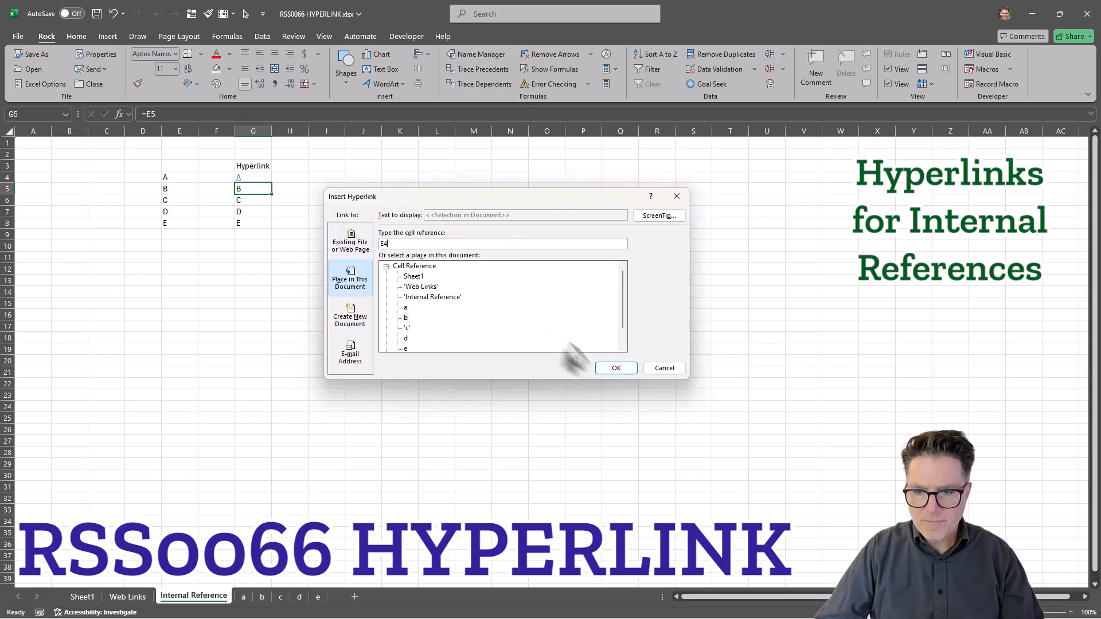
click(610, 368)
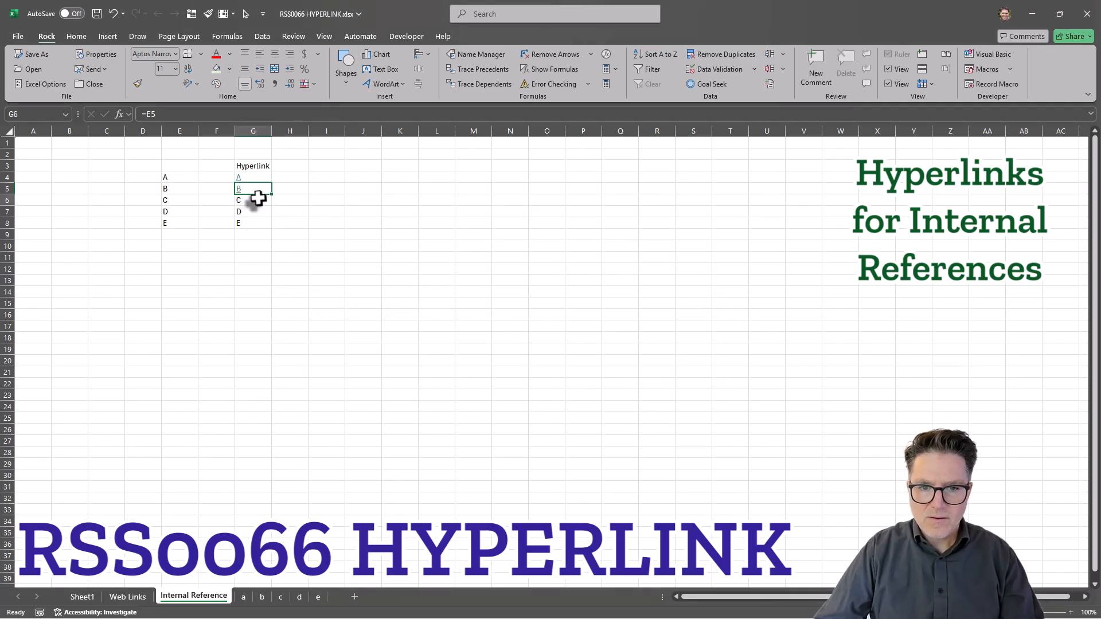
- Insert a hyperlink in G6 that points to sheet c in this document
click(253, 200)
key(ctrl+k)
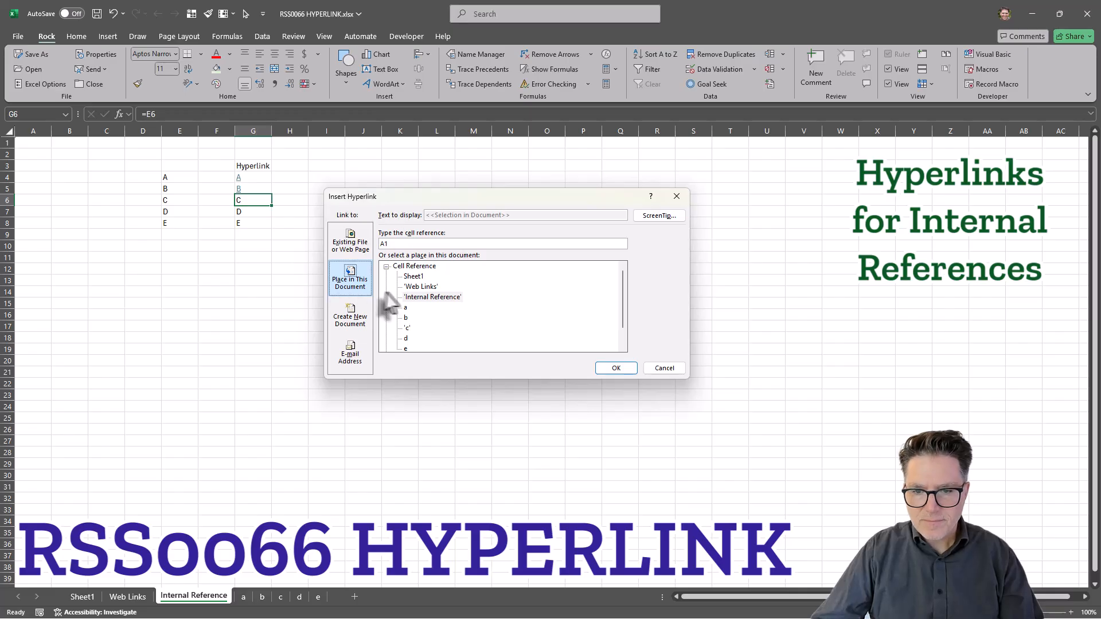
click(407, 328)
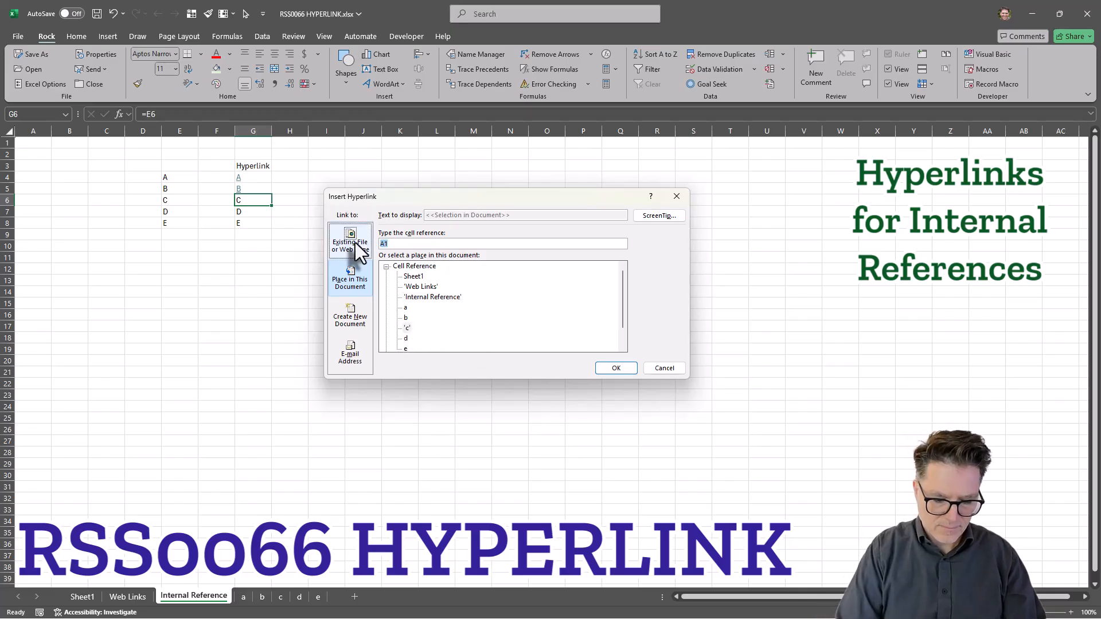
click(609, 368)
- Insert a hyperlink in G7 that points to cell E4 on sheet d in this document
click(260, 213)
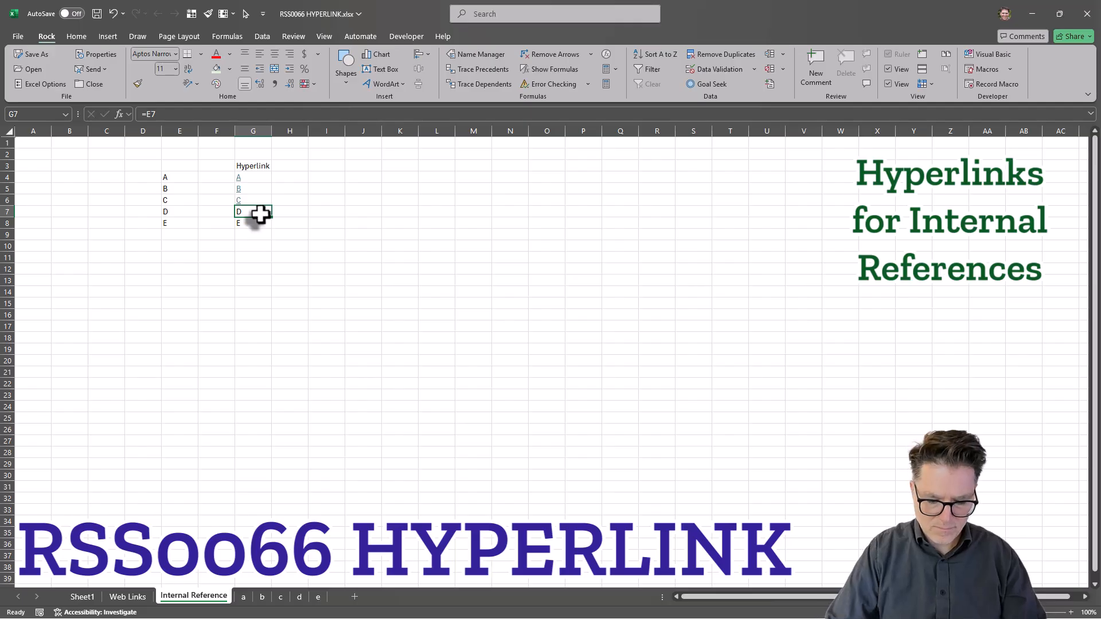
key(ctrl+k)
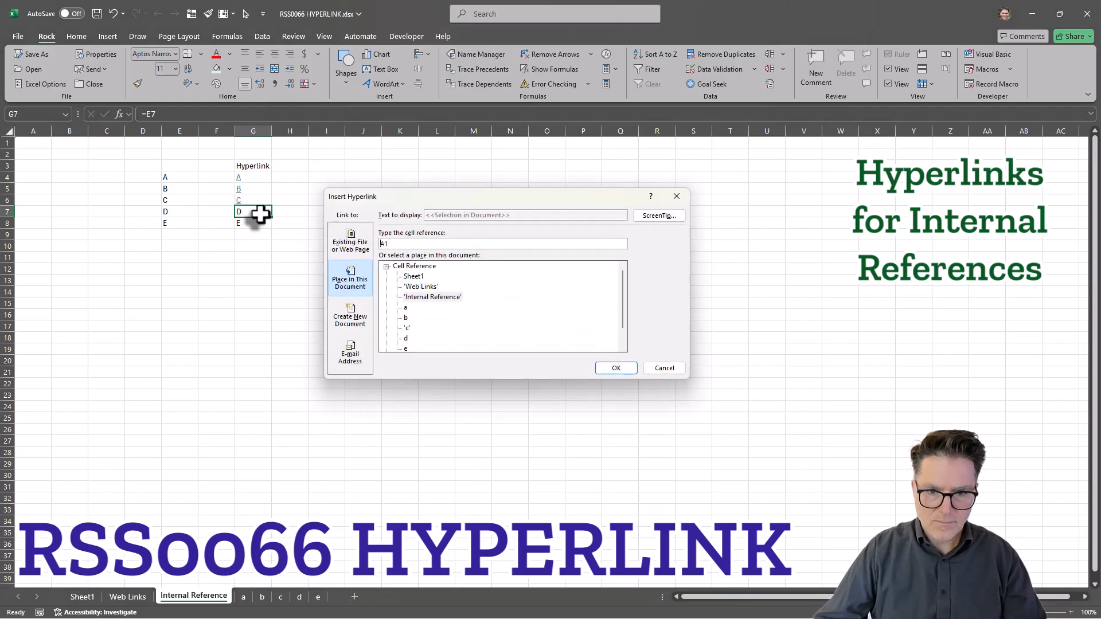
click(404, 339)
drag(397, 244, 355, 240)
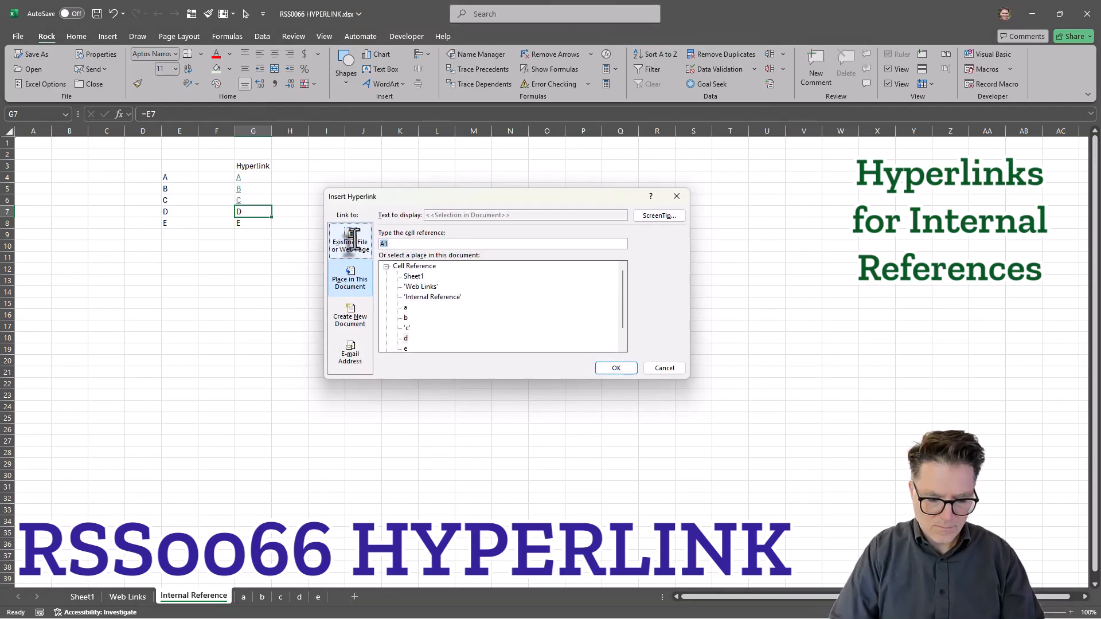
text(E4)
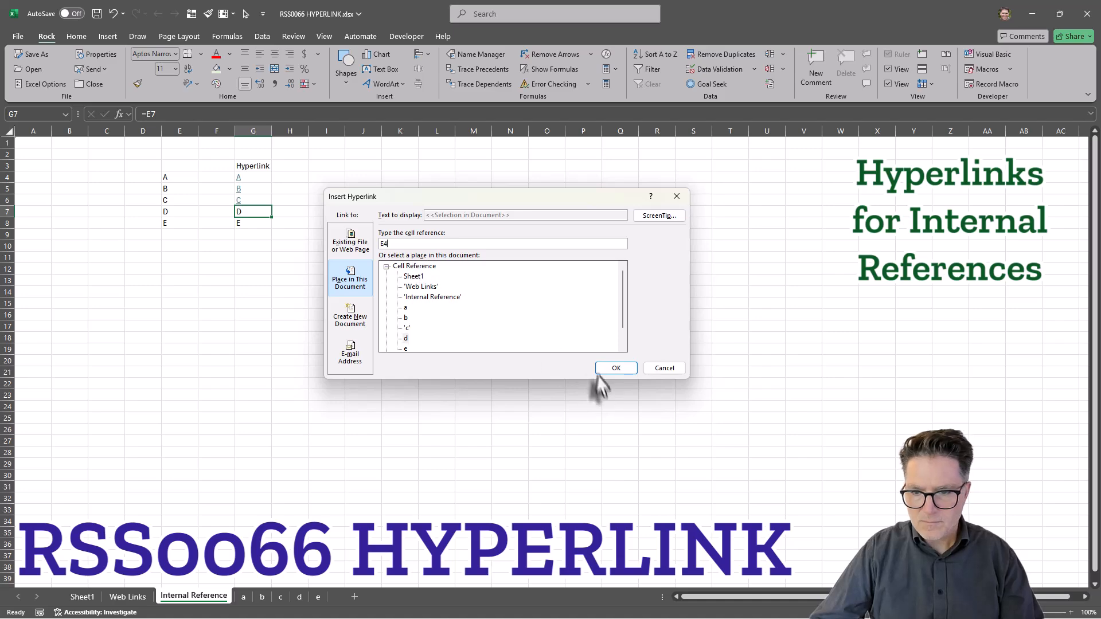
click(613, 368)
- Insert a hyperlink in G8 that points to cell E4 on sheet e in this document
click(261, 223)
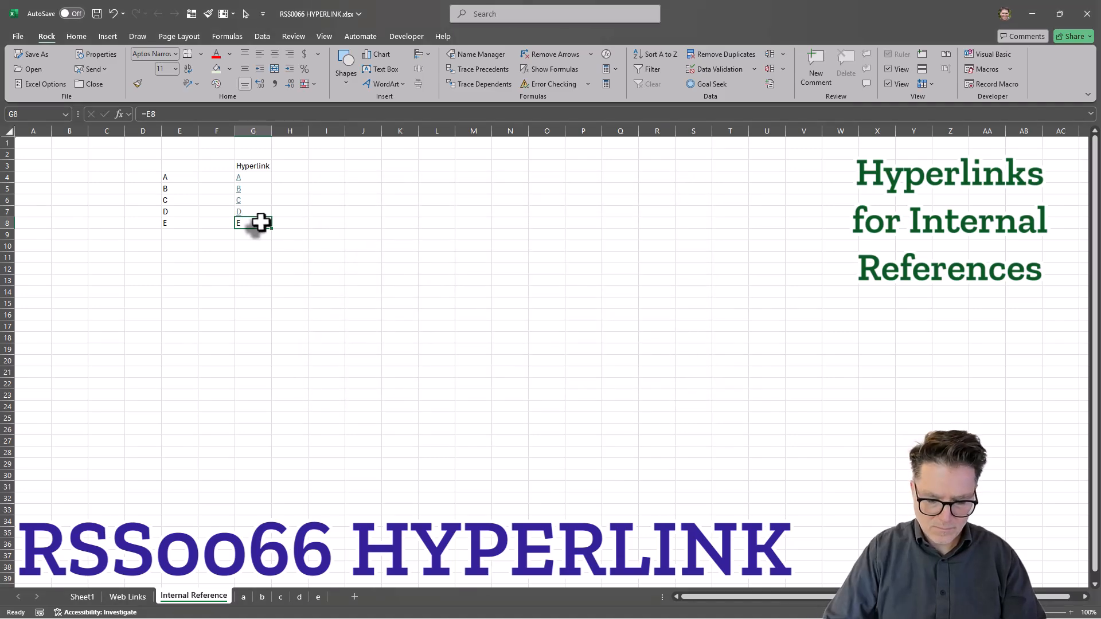
key(ctrl+k)
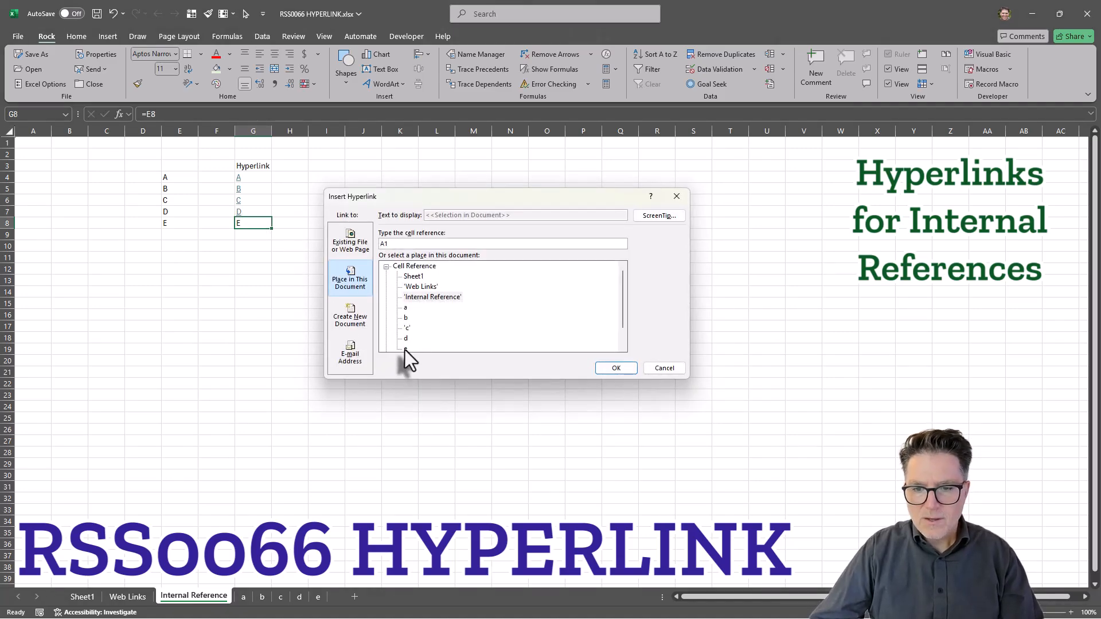
click(404, 348)
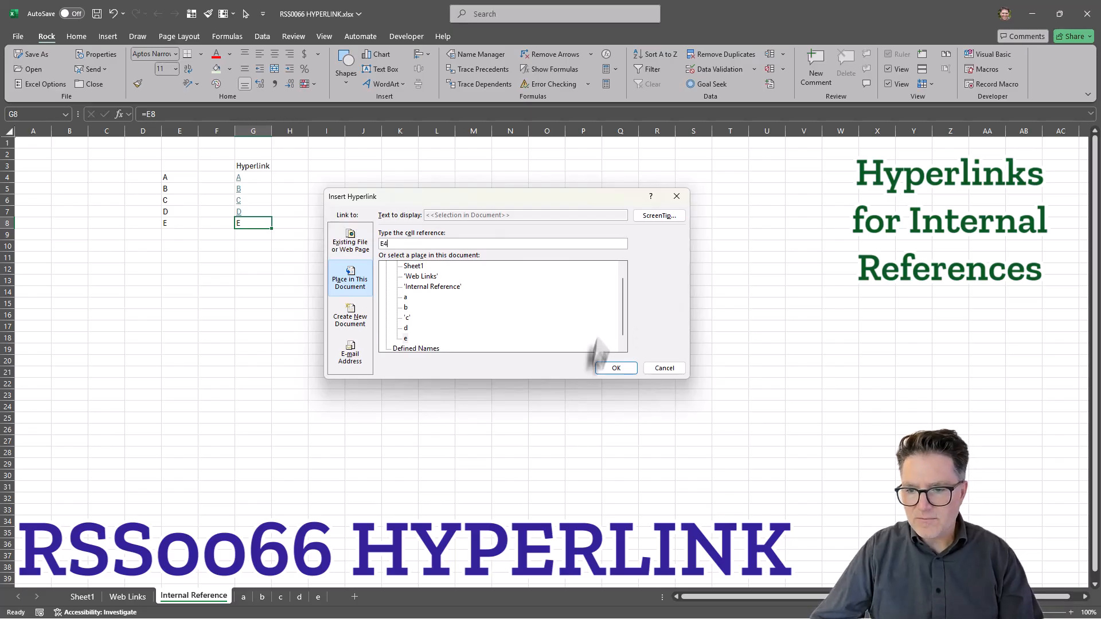
click(612, 369)
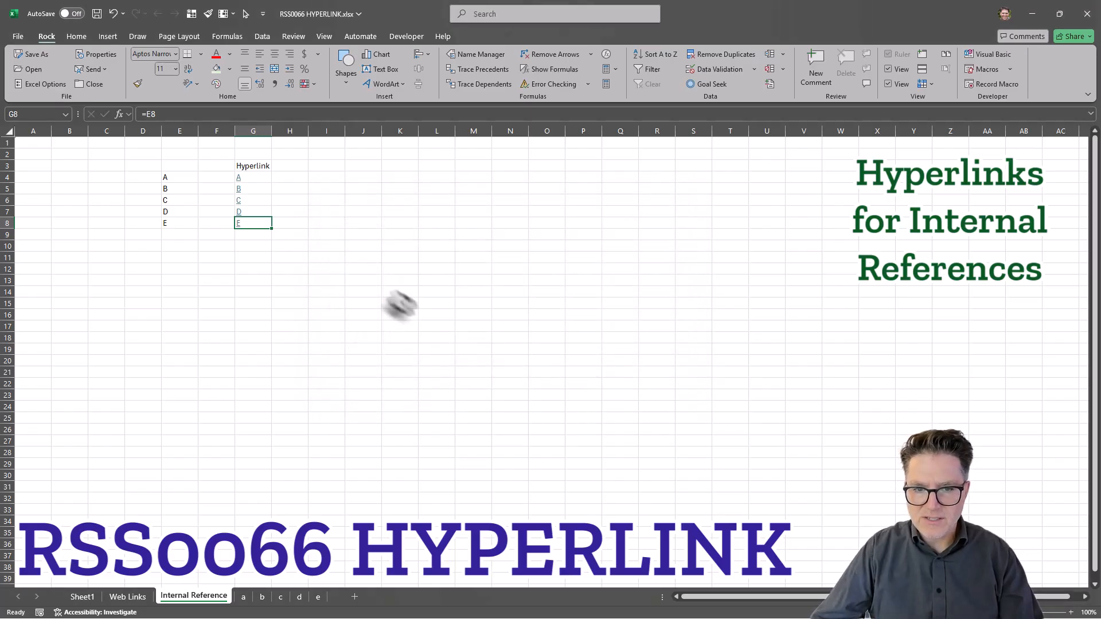
- Follow the hyperlinks in G5 through G8, returning to Internal Reference after each, and switch to the Web Links sheet
click(239, 190)
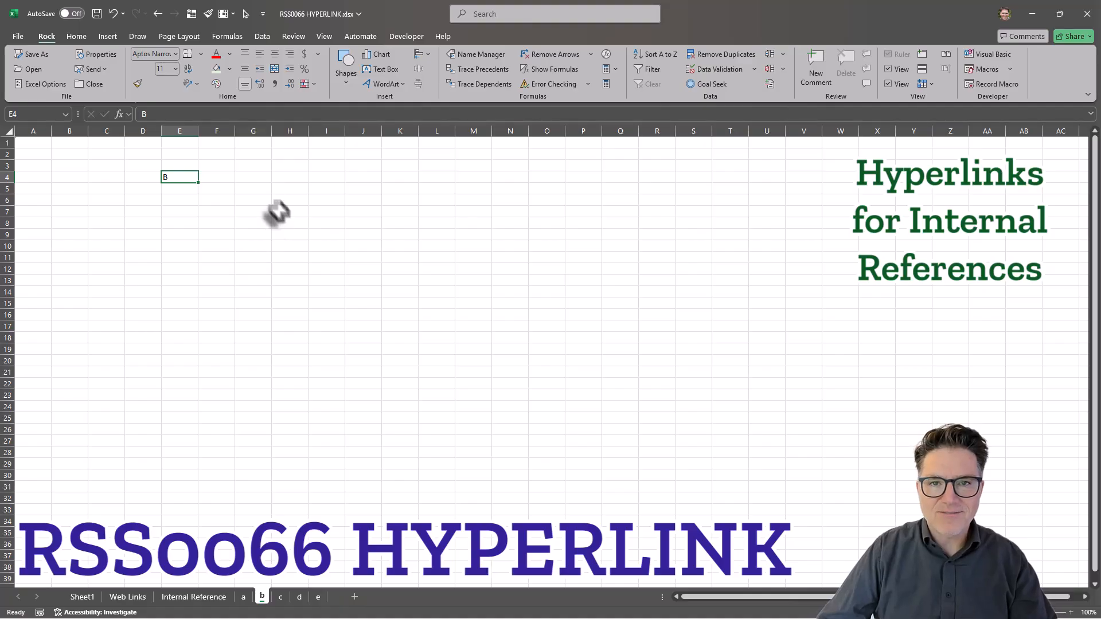
click(158, 10)
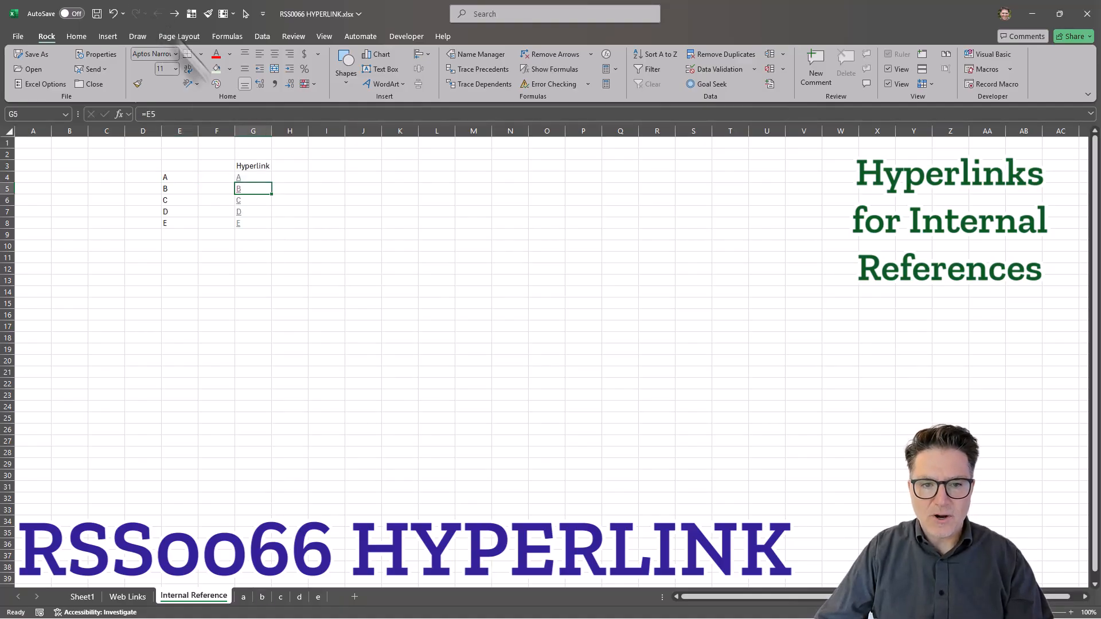
click(238, 200)
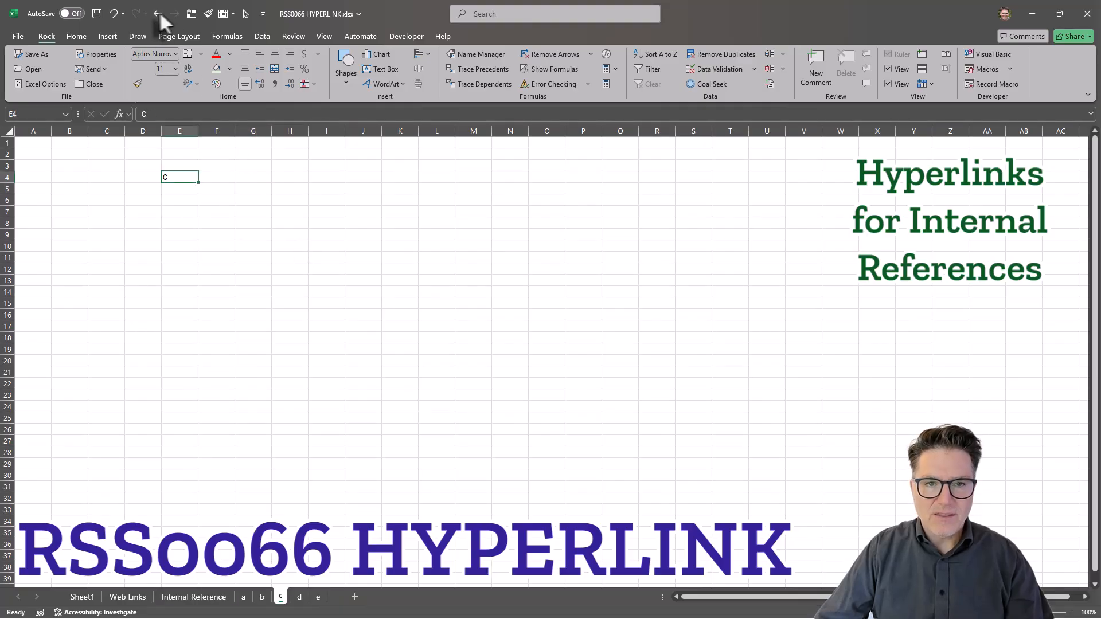
click(156, 11)
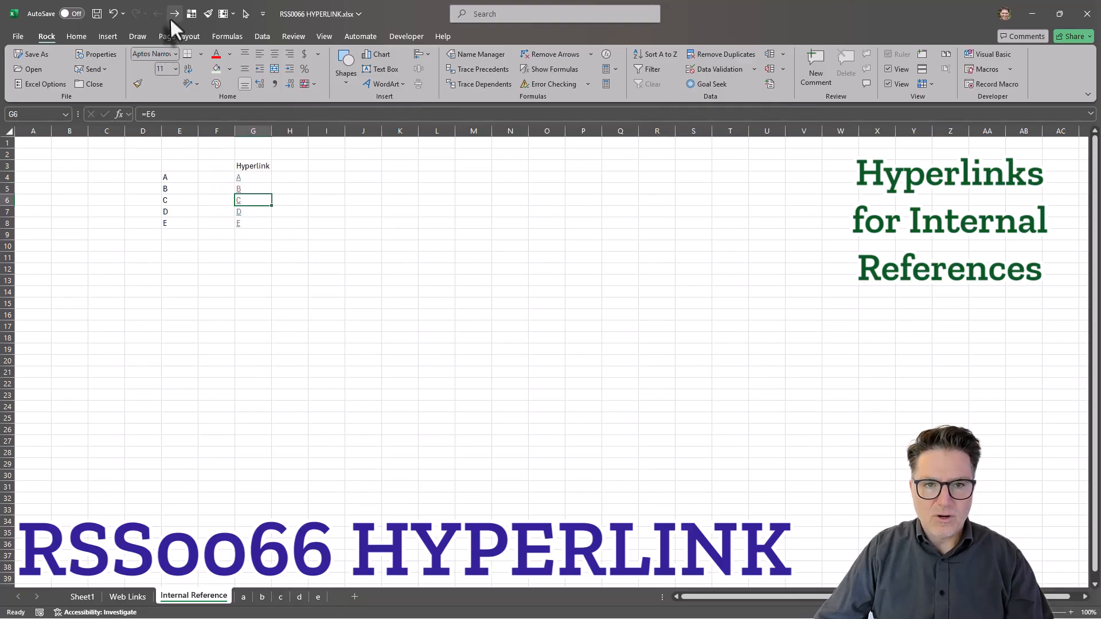
click(173, 13)
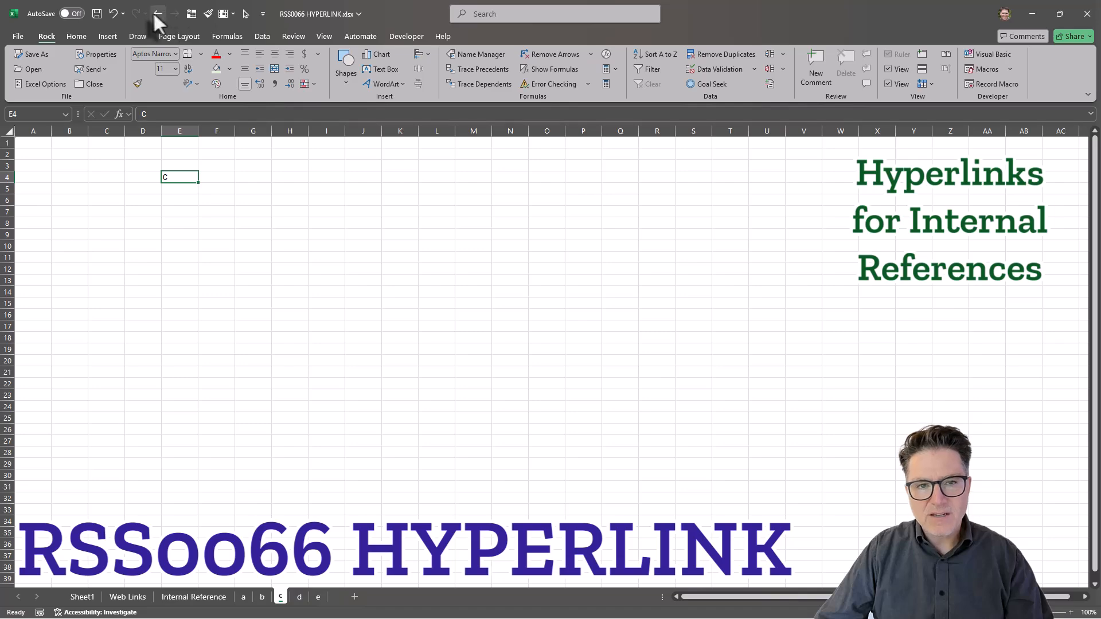
click(156, 13)
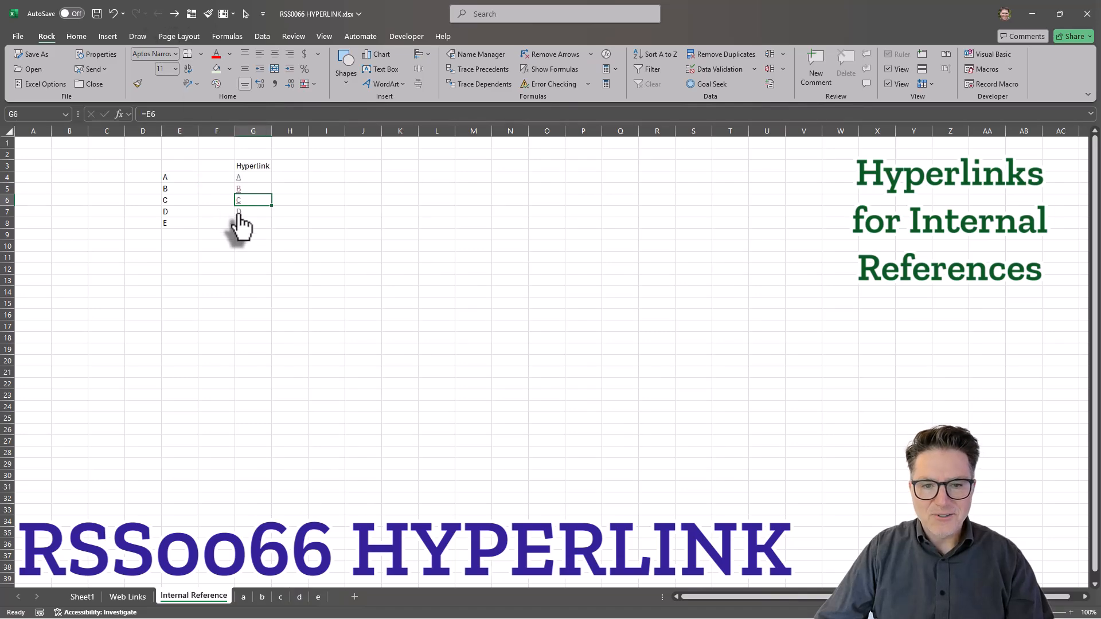
click(239, 212)
click(158, 14)
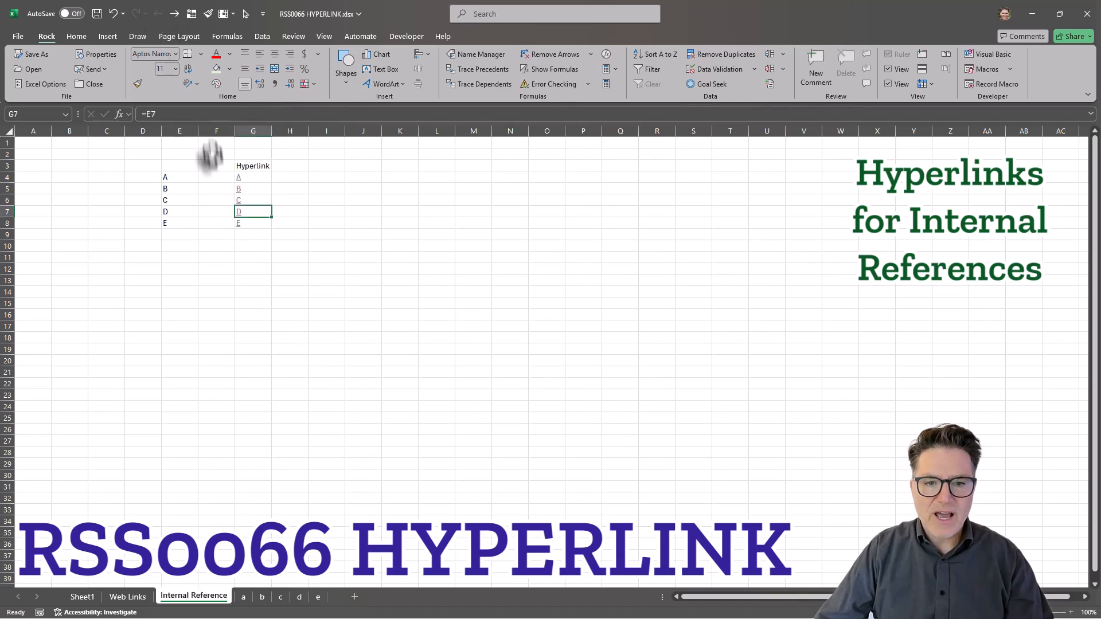
click(238, 223)
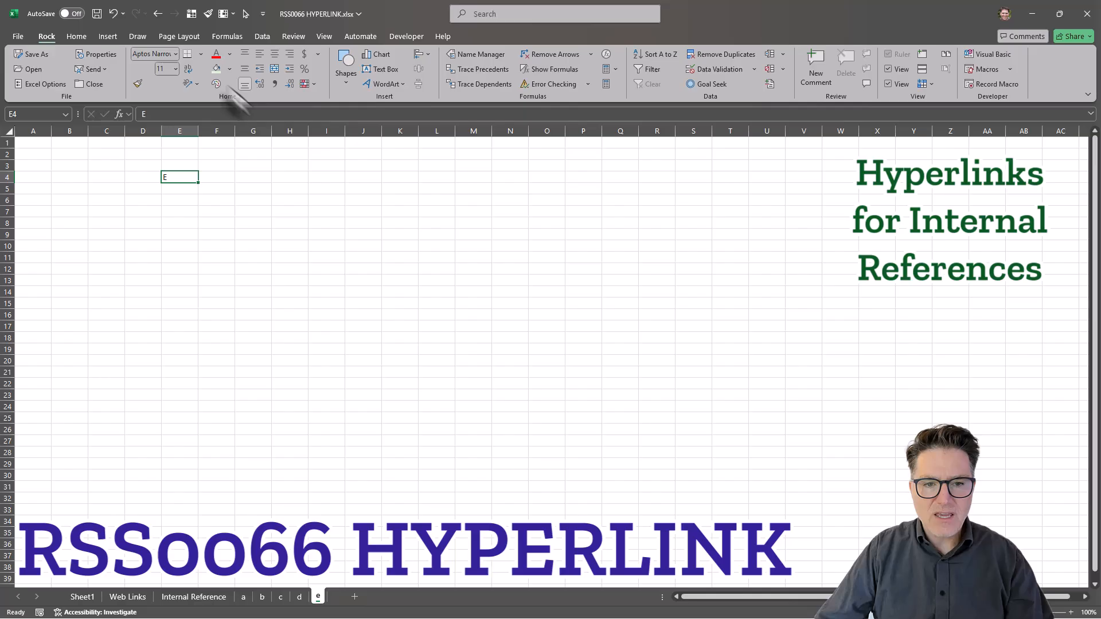
click(160, 8)
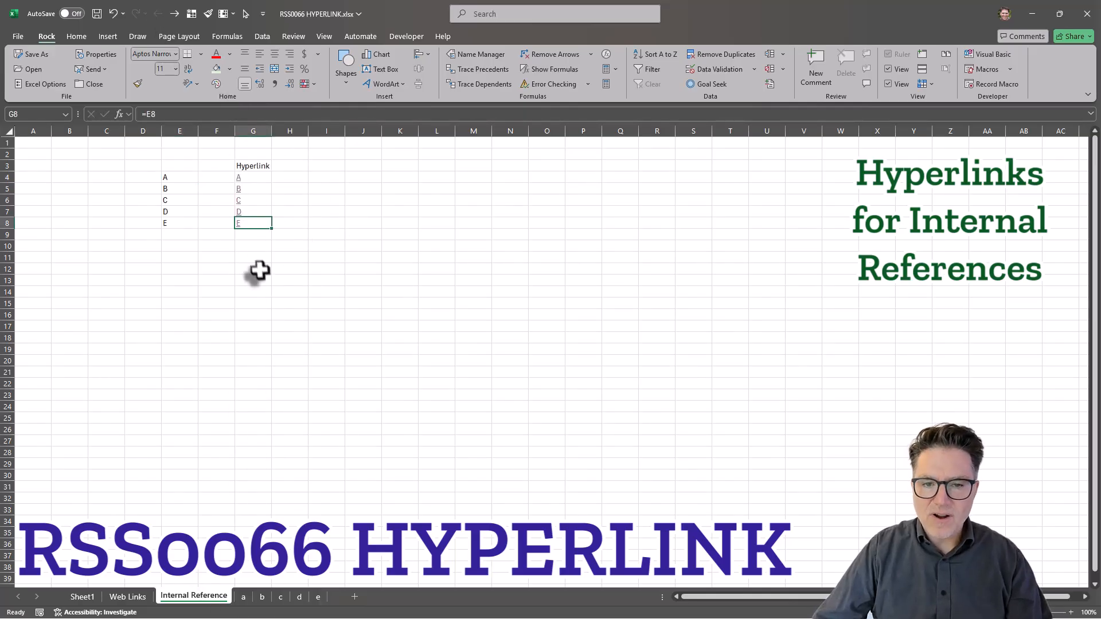
click(253, 245)
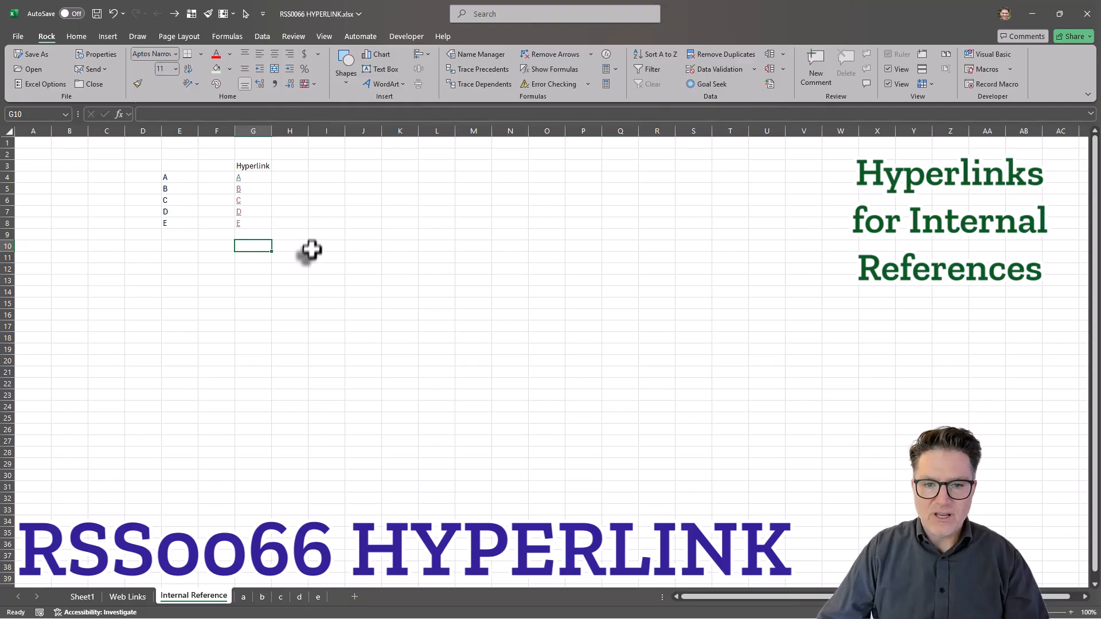
click(127, 597)
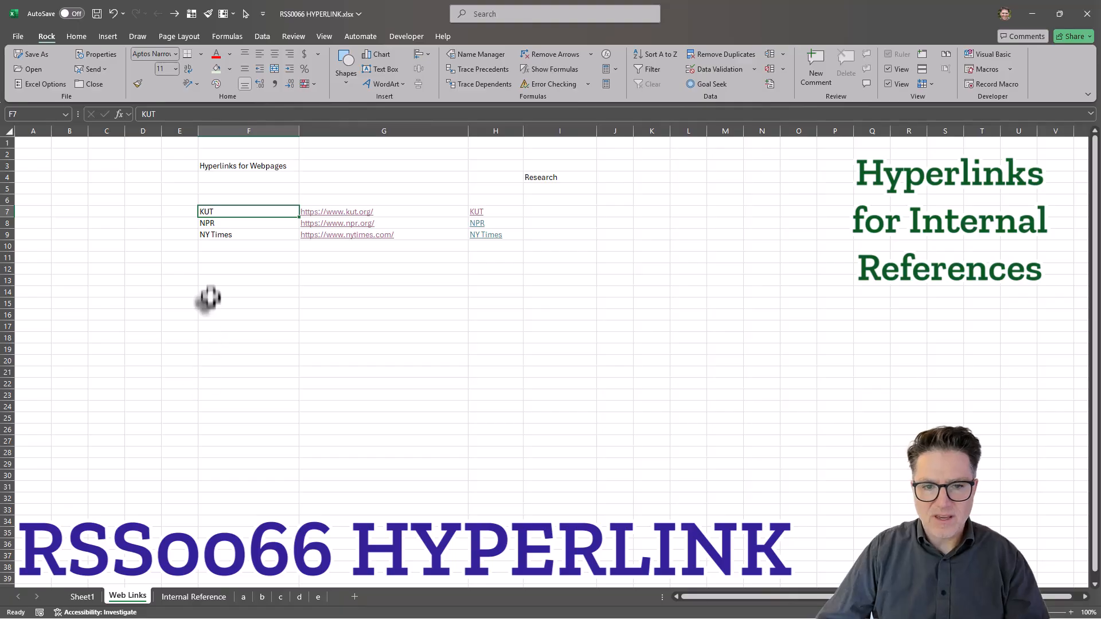
key(ctrl+k)
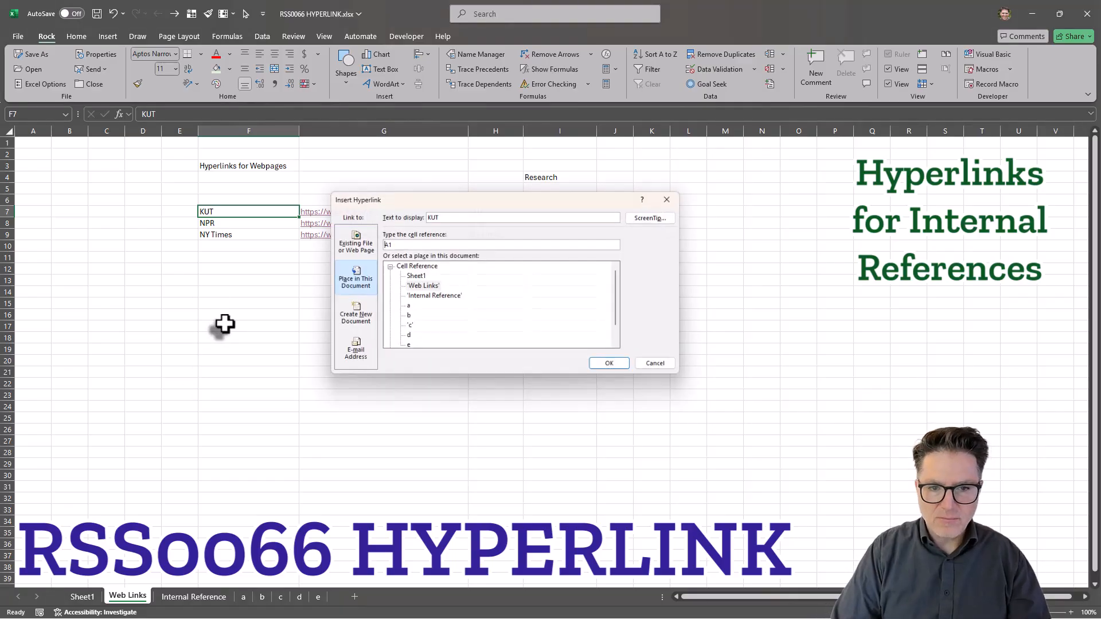
click(343, 237)
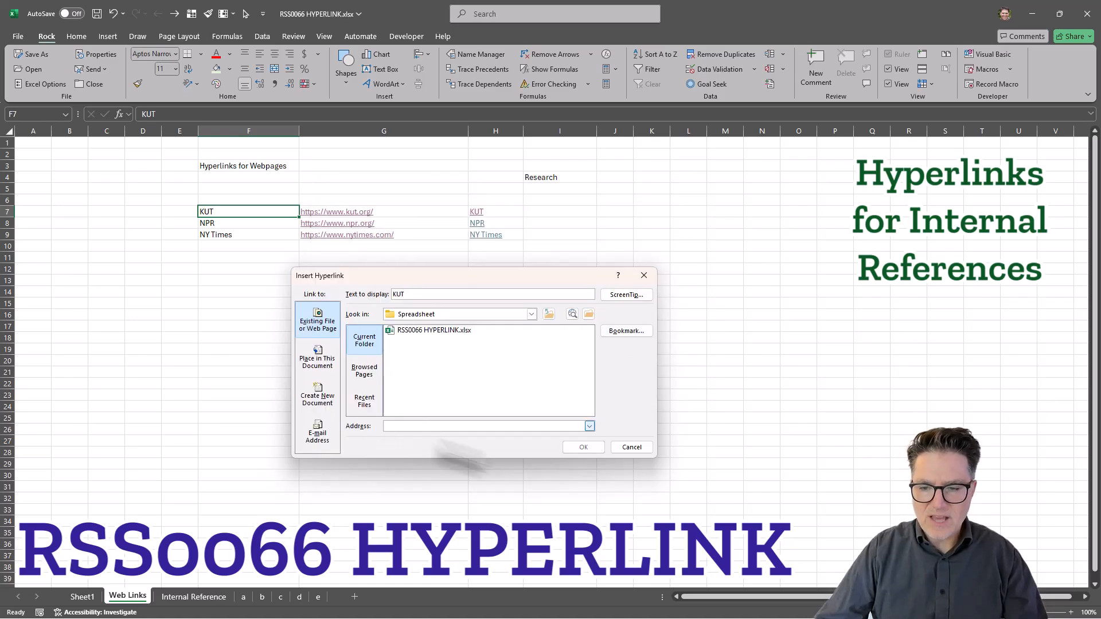
click(639, 449)
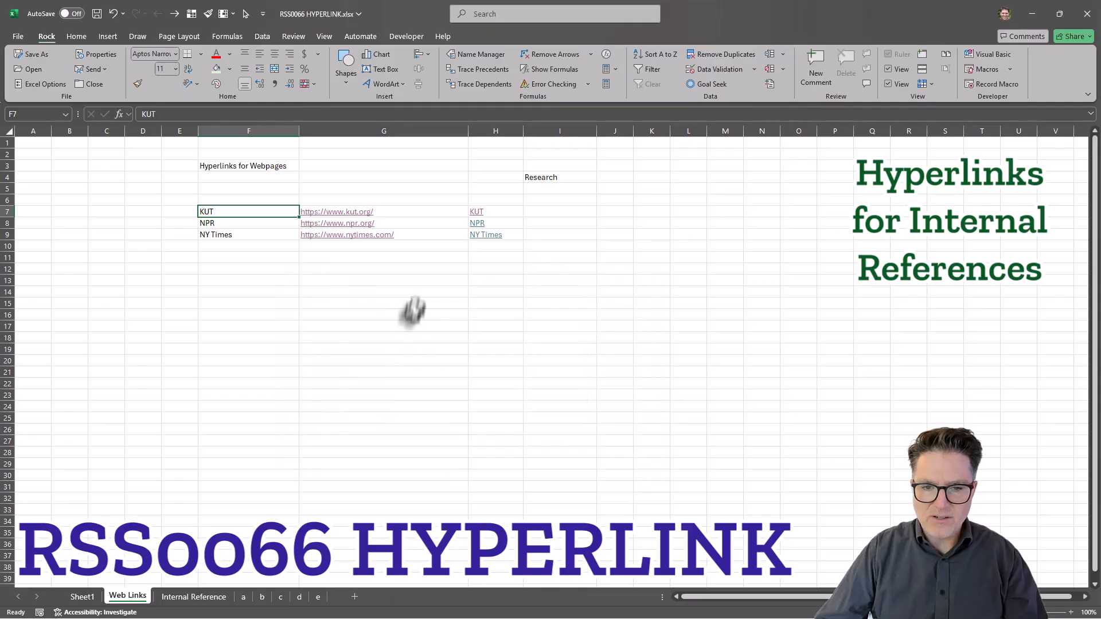
- Copy the KUT web address text from cell G7
click(560, 212)
key(Left)
key(Left)
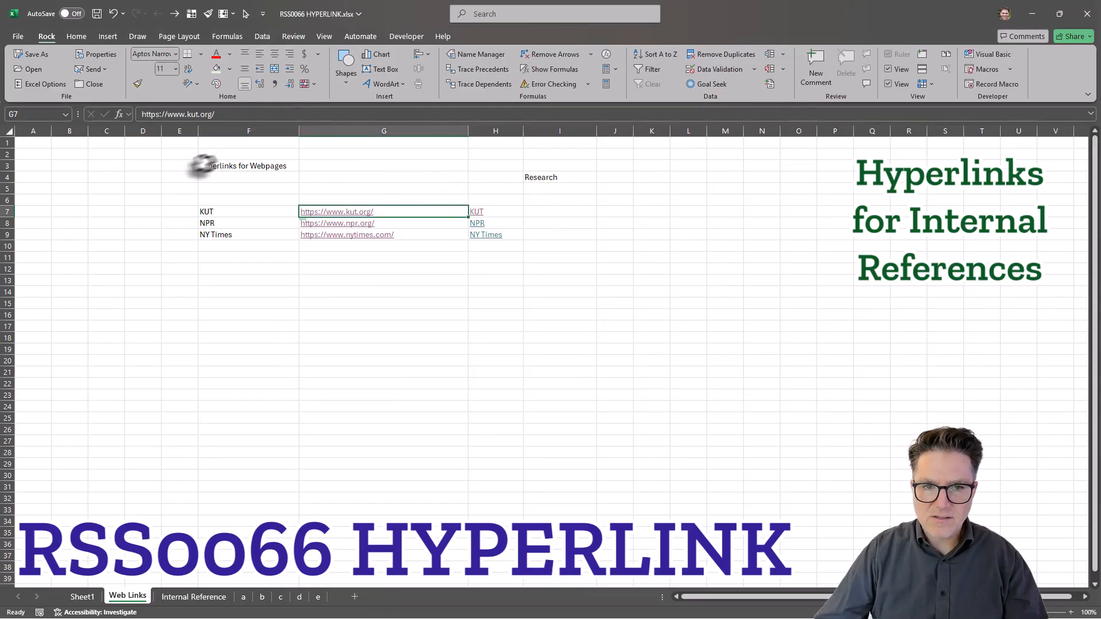
key(F2)
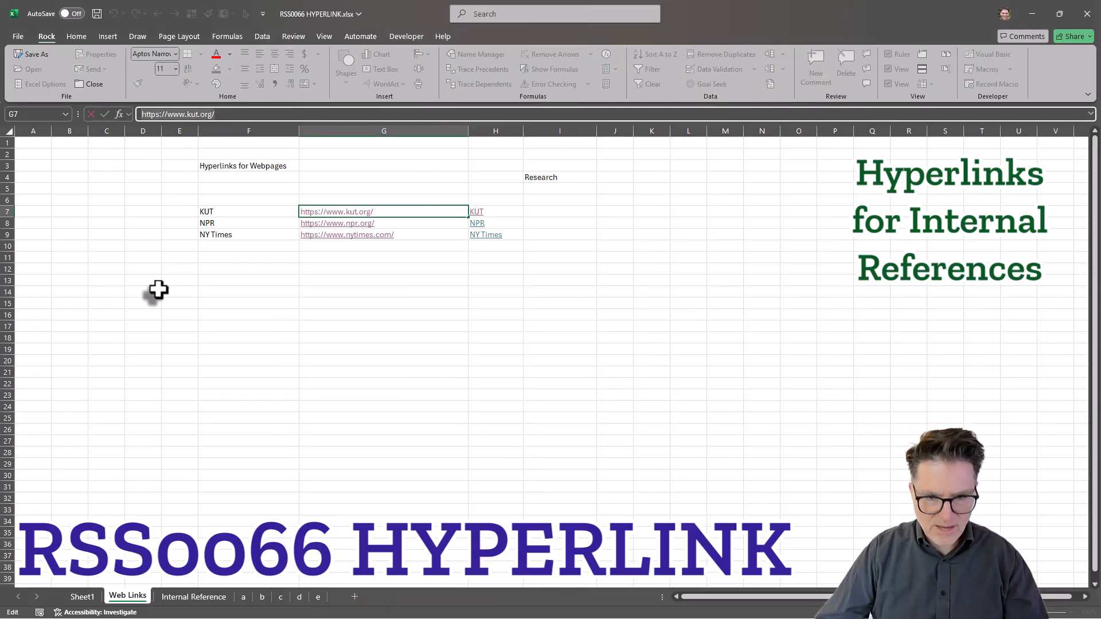
key(Tab)
click(251, 214)
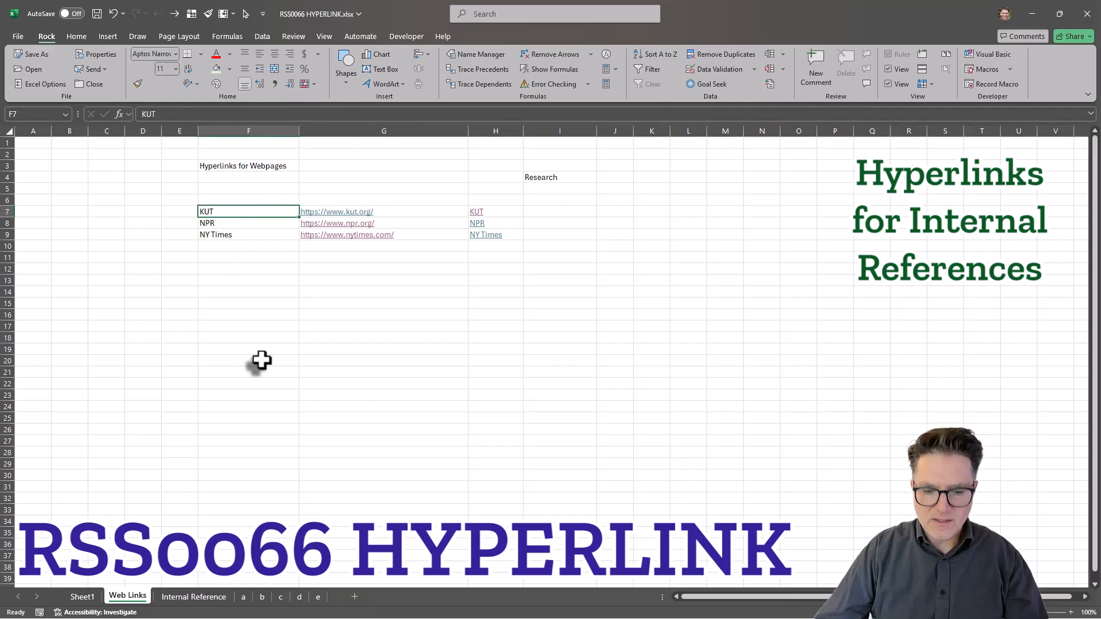
key(ctrl+k)
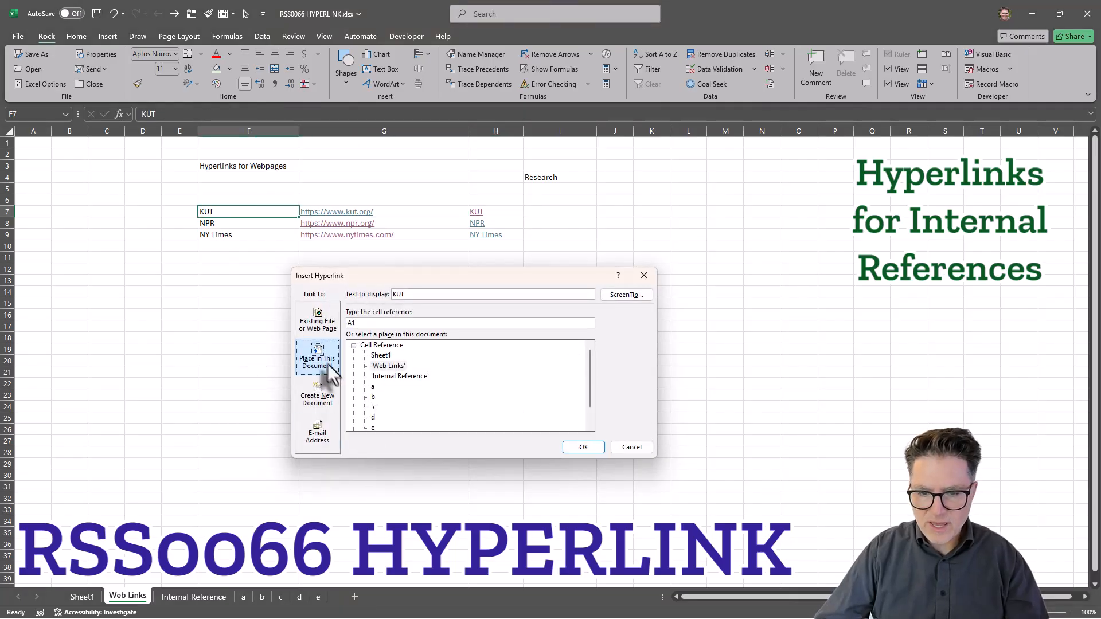
click(328, 328)
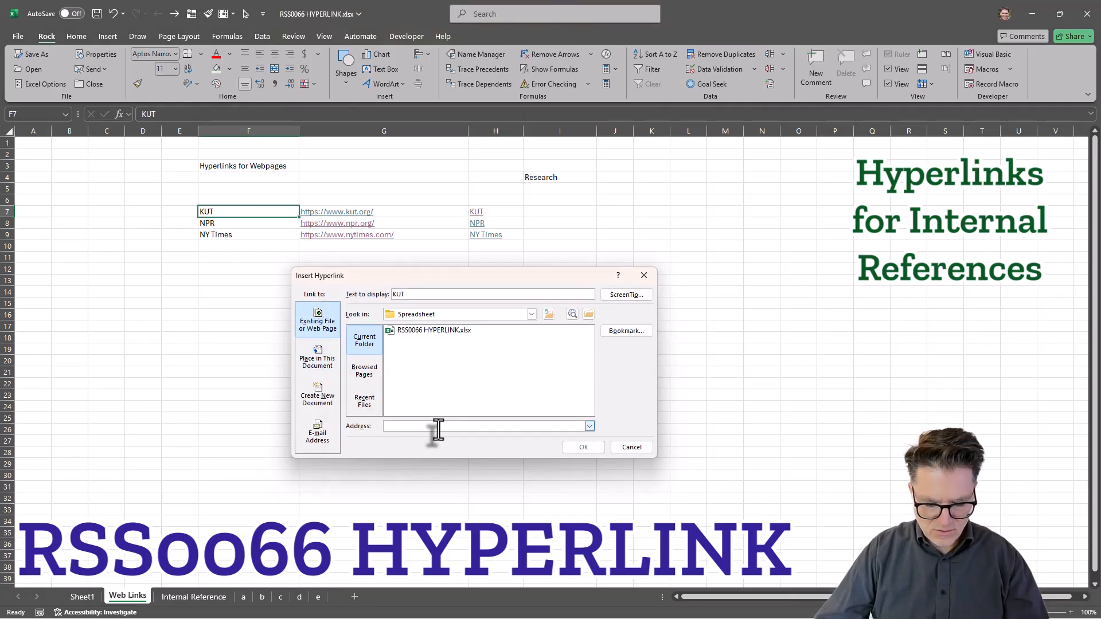
text(https://www.kut.org/)
click(583, 447)
click(344, 463)
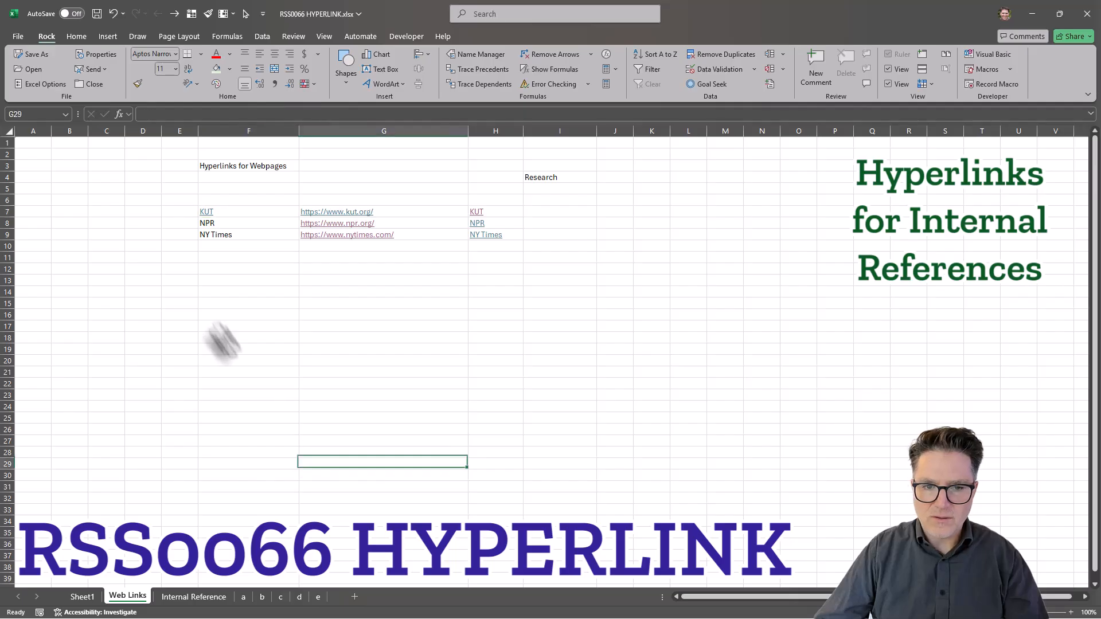
- Follow the KUT hyperlink in F7 to its webpage and return to the Excel workbook
click(208, 214)
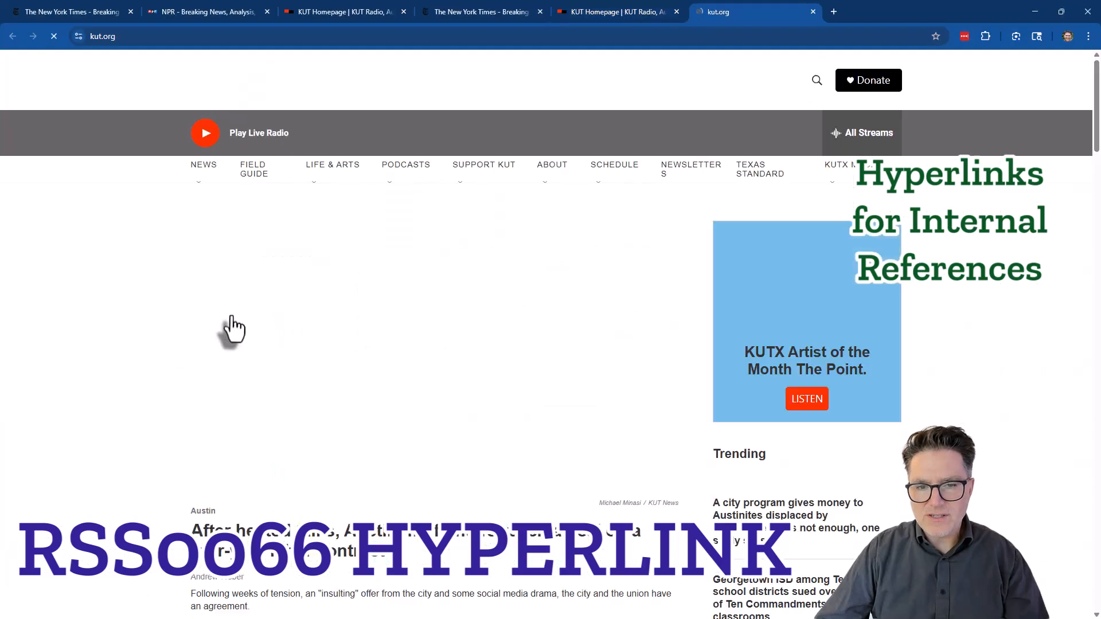
key(alt+Tab)
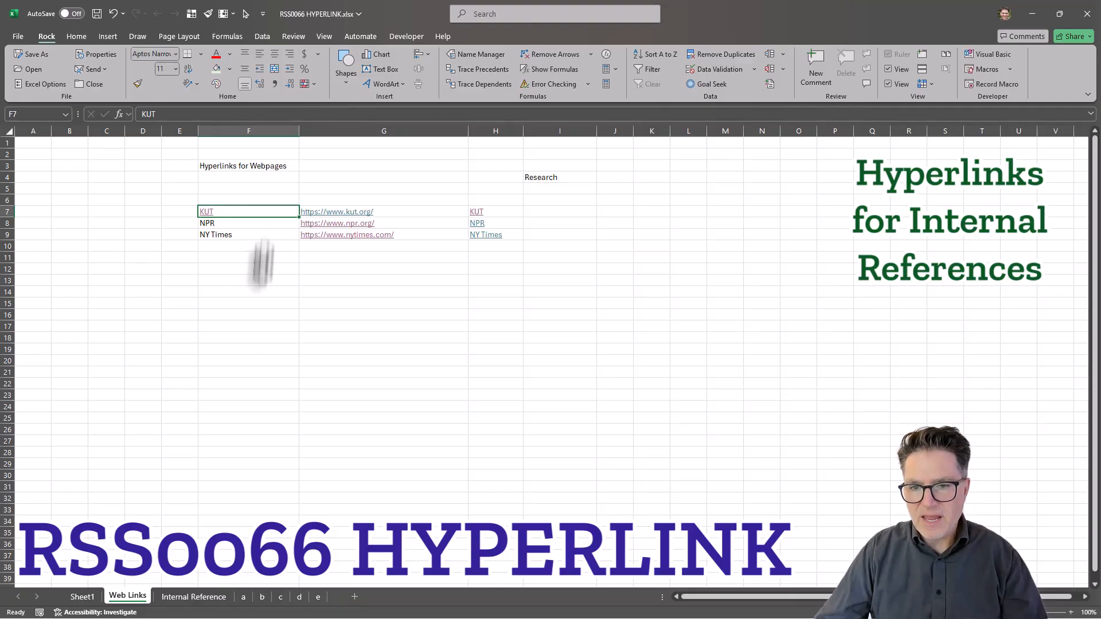
click(261, 316)
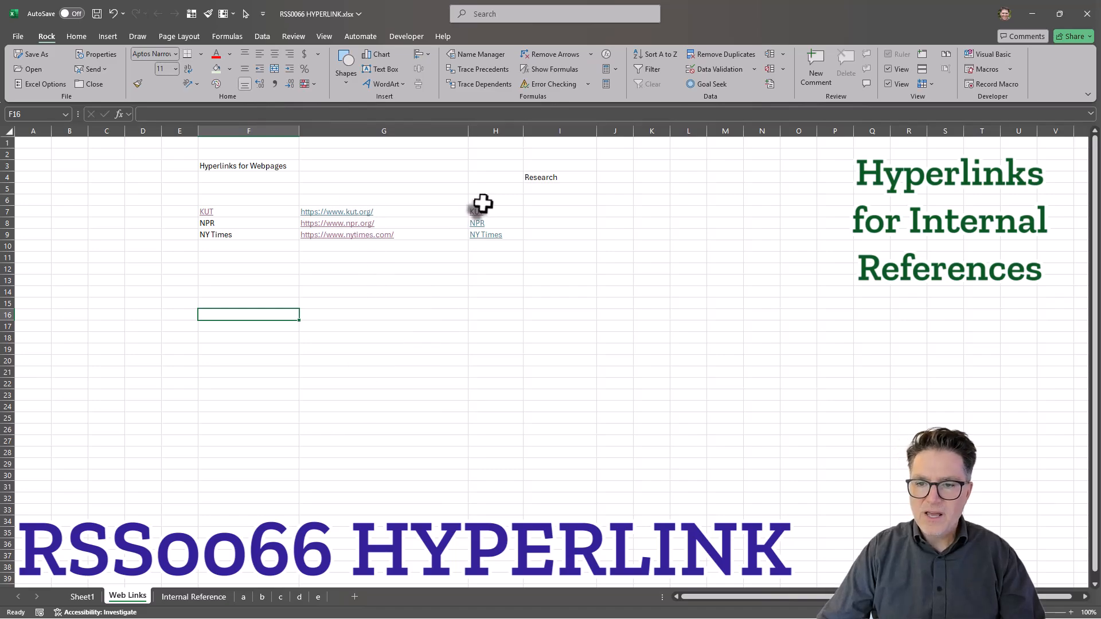
- Examine the HYPERLINK formula behind the KUT link in H7
click(501, 200)
key(Down)
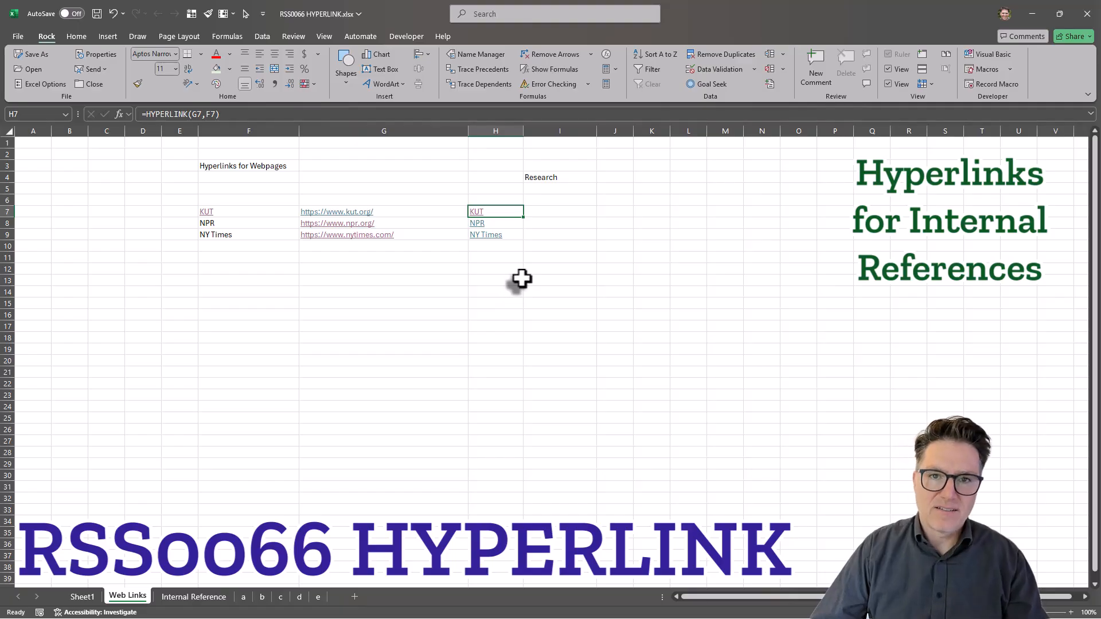
click(554, 257)
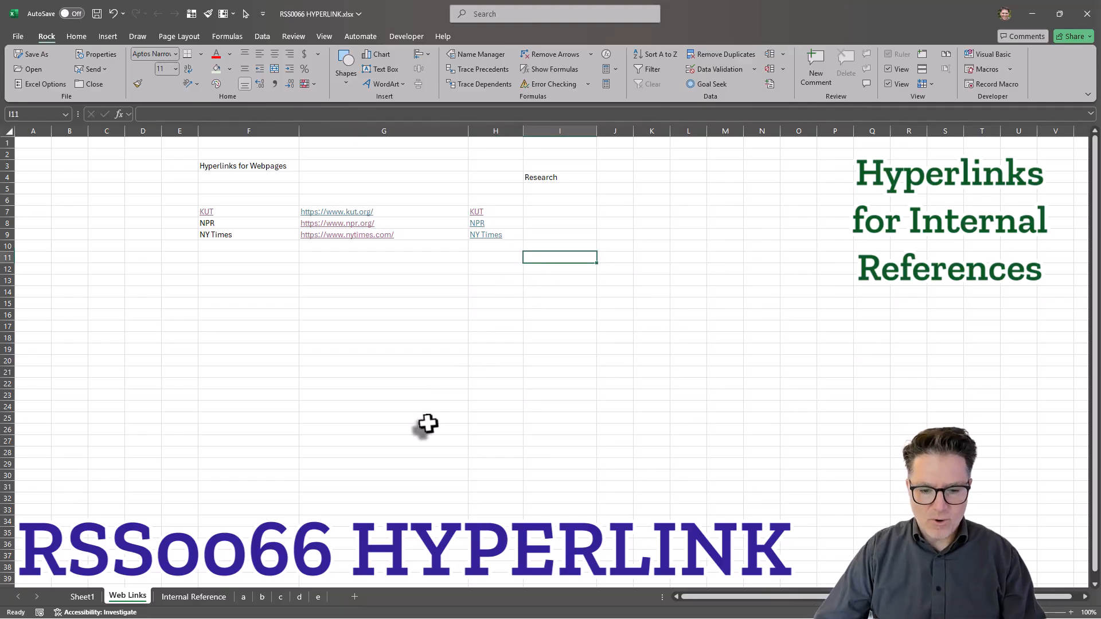
- Switch to Sheet1, and open the Studio folder under D:\RSS\RSS0066 in File Explorer
click(81, 596)
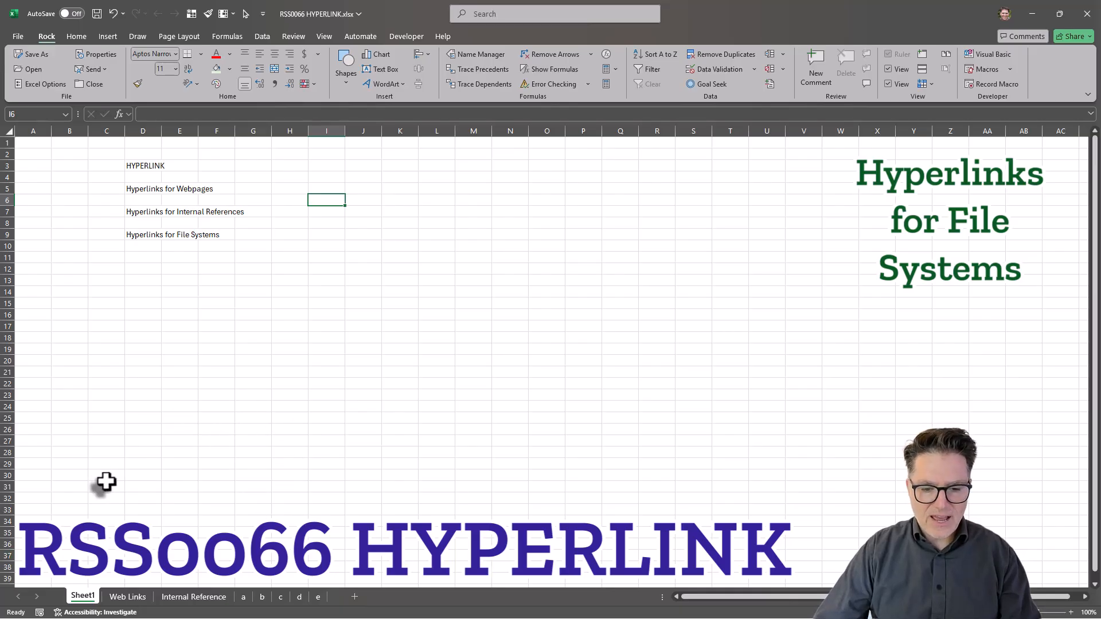
drag(0, 115, 338, 67)
double_click(340, 66)
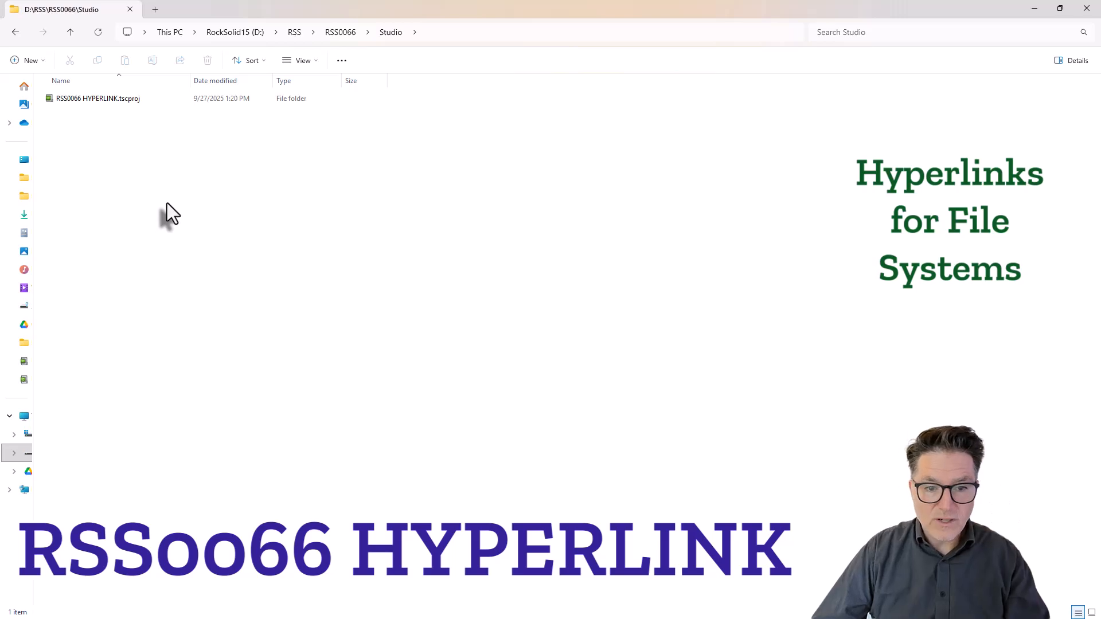
- Create a new folder named A inside the Studio folder
right_click(184, 181)
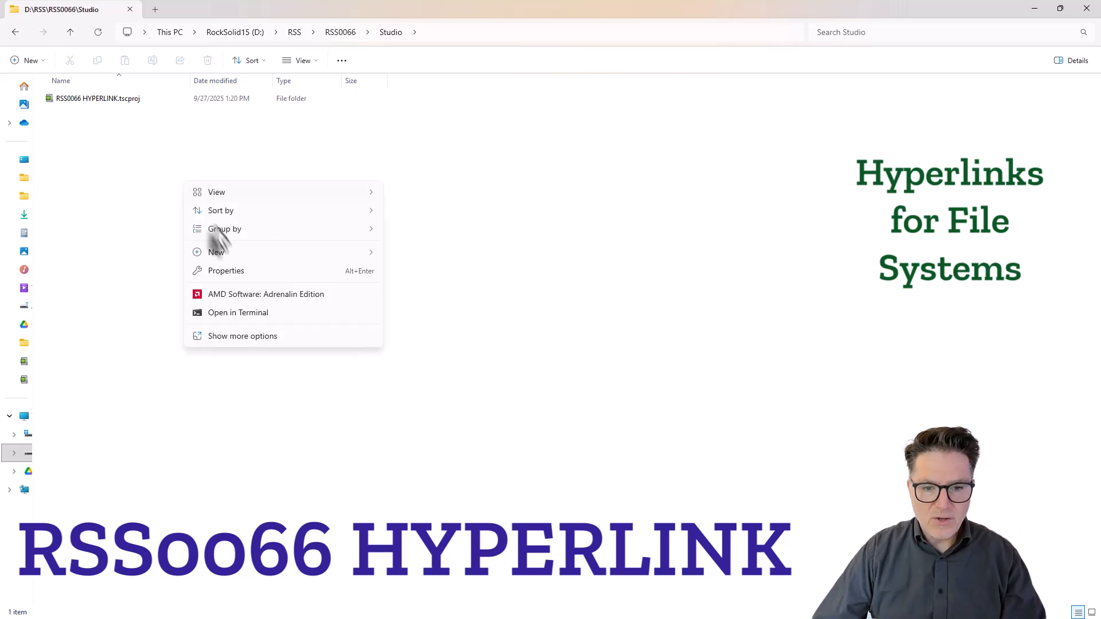
mouse_move(361, 258)
click(408, 256)
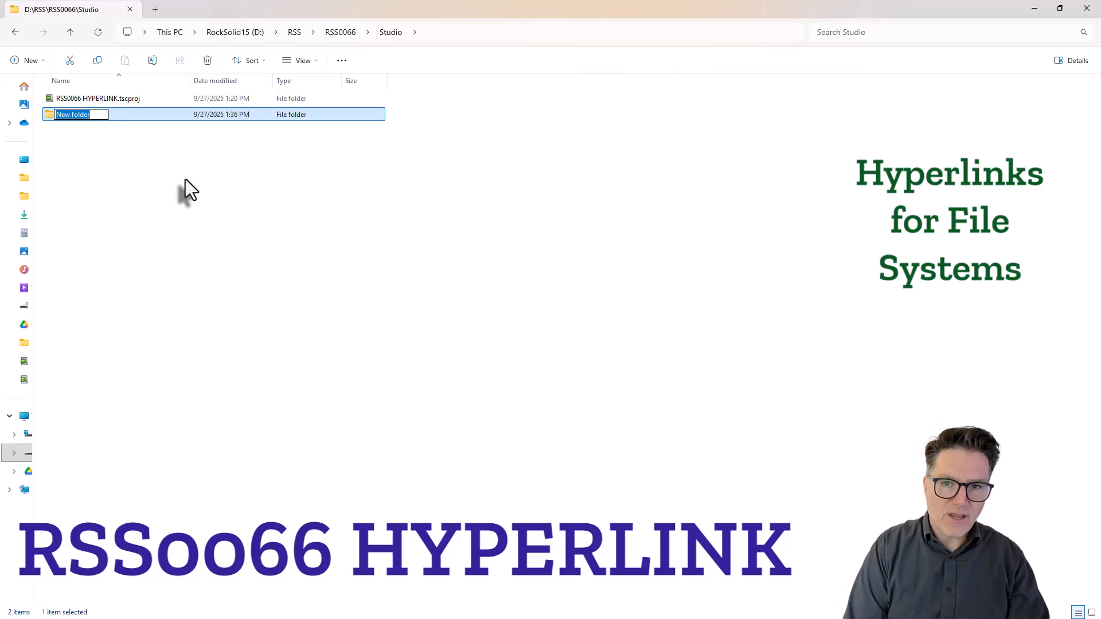
text(A)
click(185, 179)
- Make two copies of folder A in the Studio folder and rename them B and C
ctrl+drag(67, 117, 65, 129)
ctrl+drag(64, 131, 72, 147)
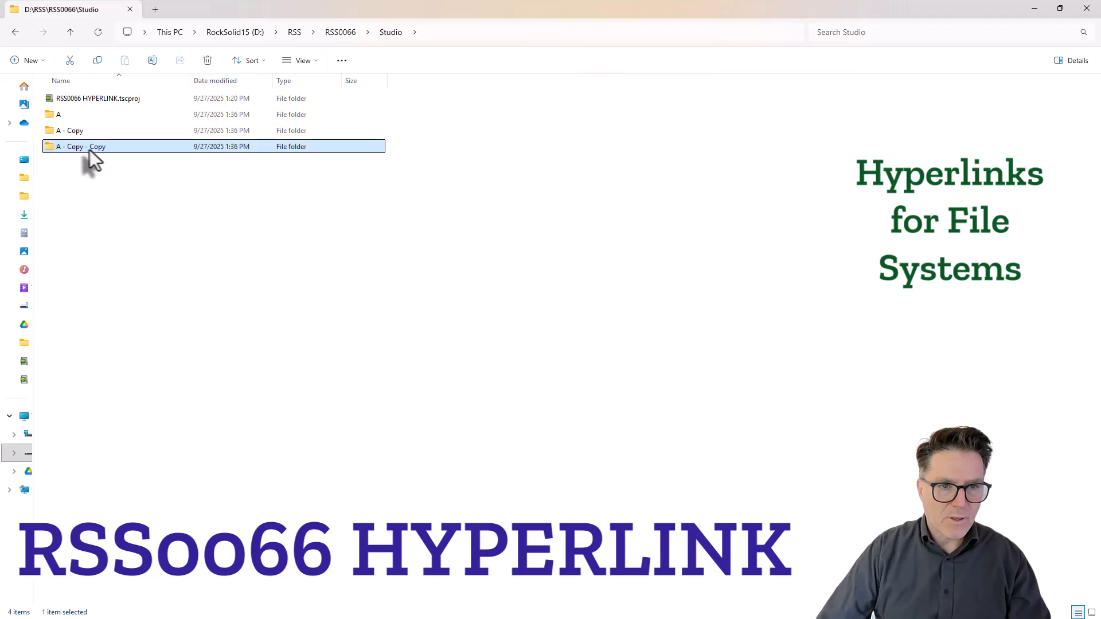
click(71, 133)
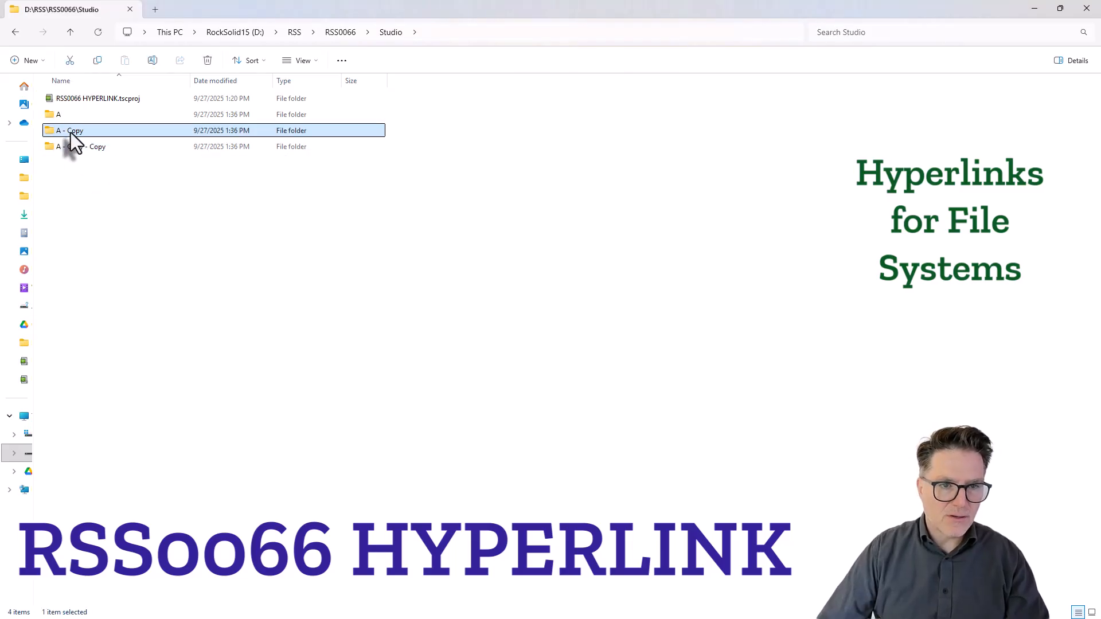
click(70, 132)
text(B)
click(79, 146)
click(79, 146)
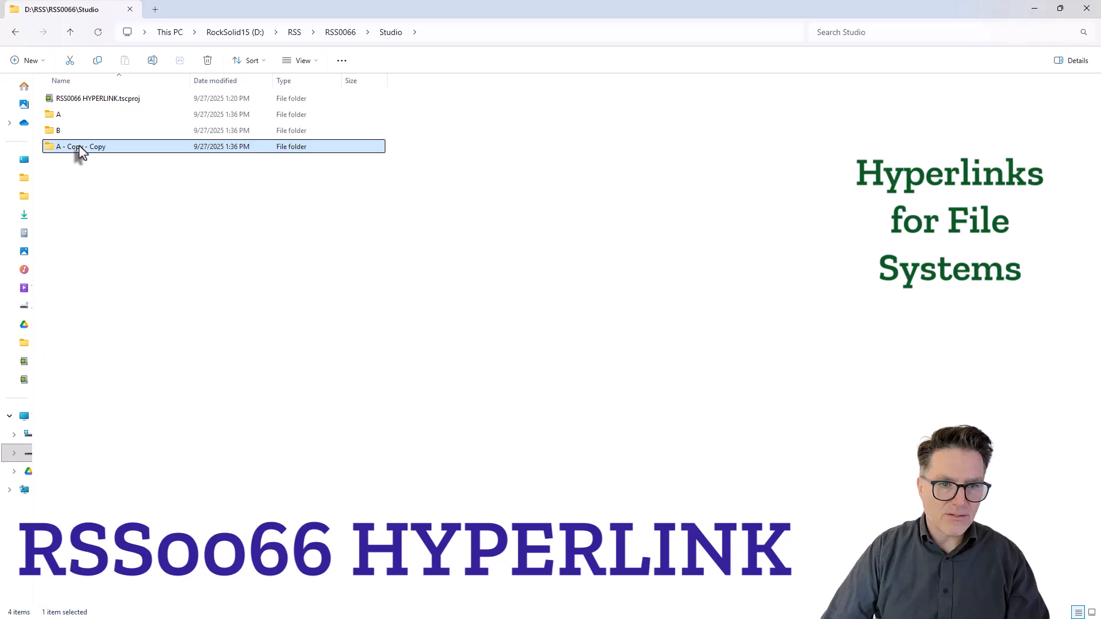
text(C)
- Duplicate folders A, B and C together and rename the copies D, E and F
click(70, 119)
click(70, 119)
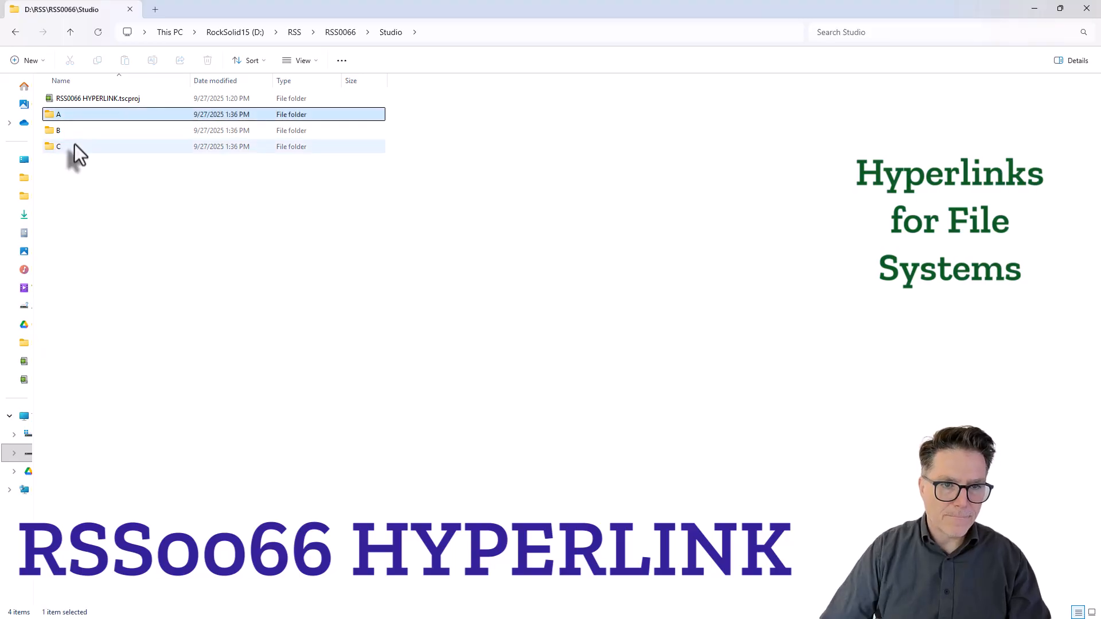
shift+click(74, 146)
drag(71, 119, 91, 215)
click(77, 164)
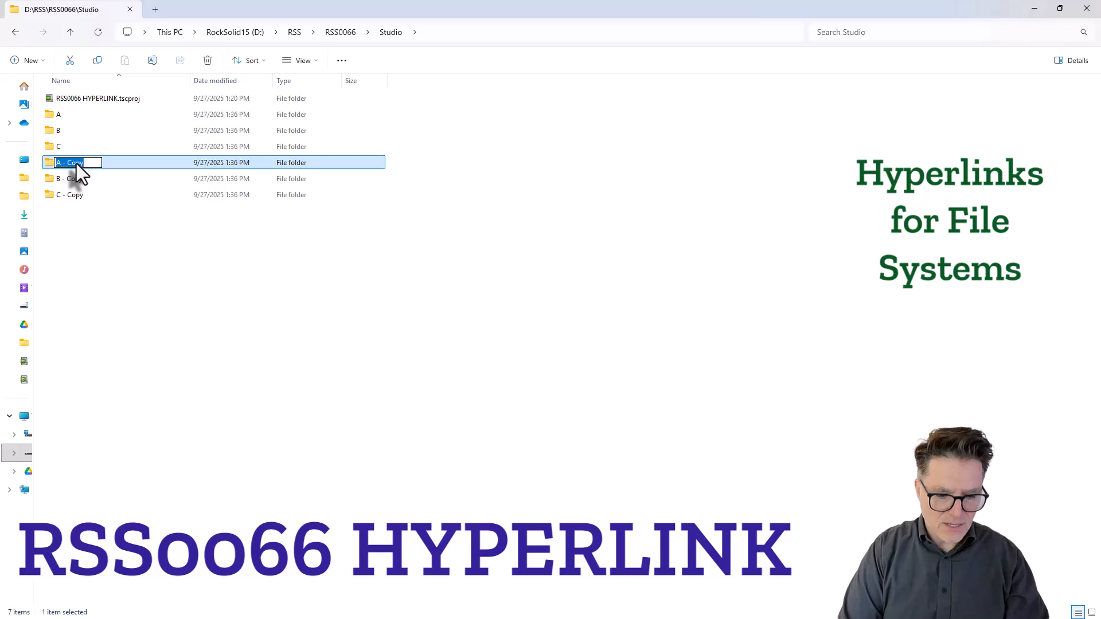
text(D)
key(Tab)
text(E)
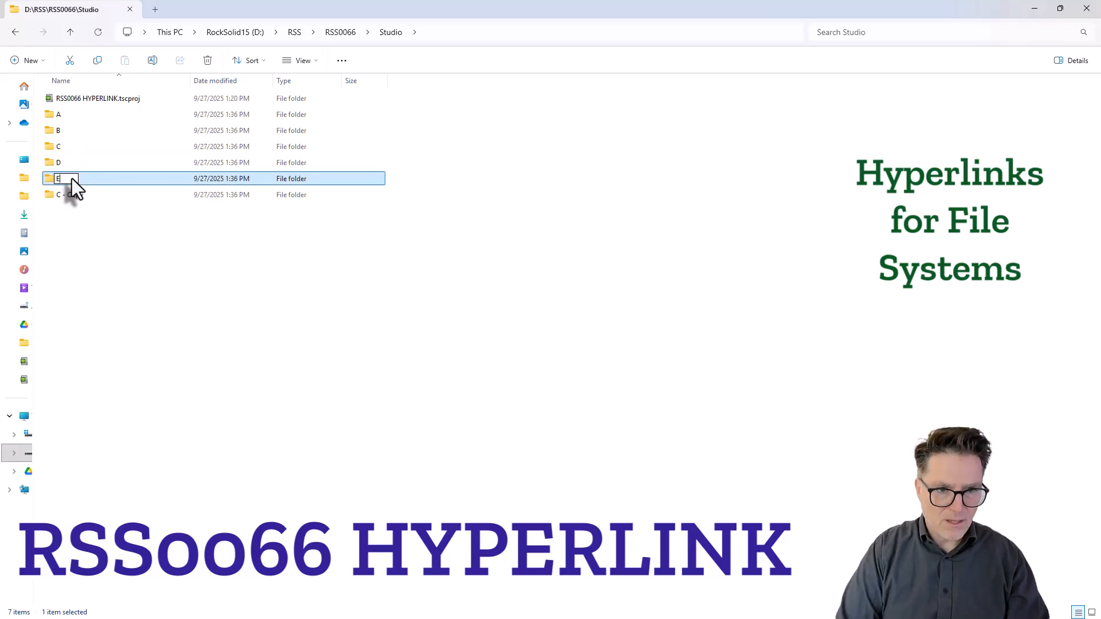
key(Tab)
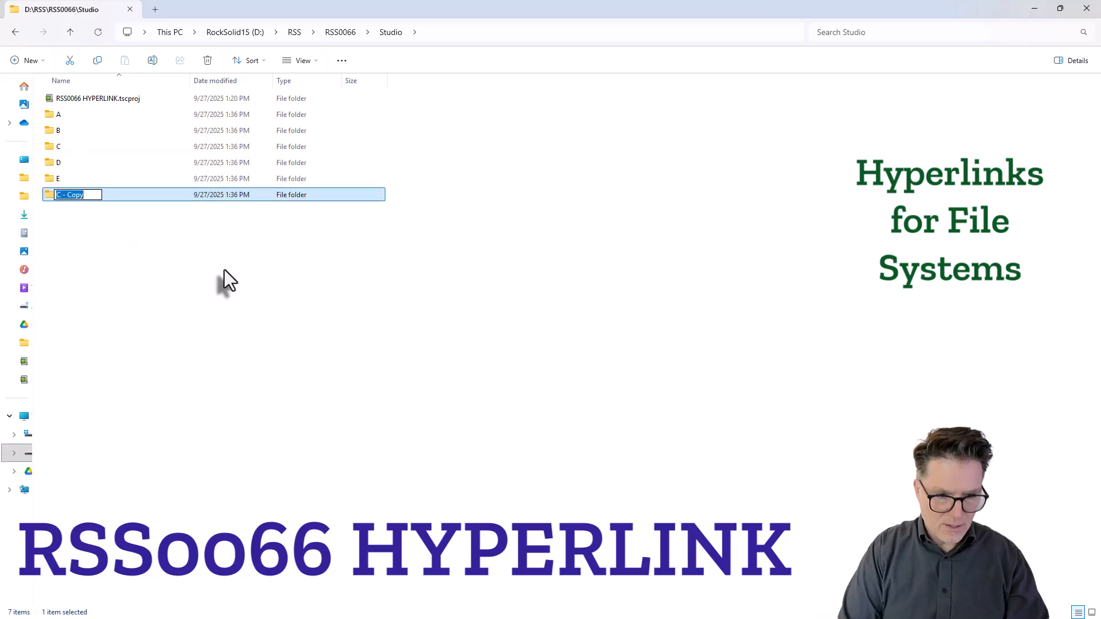
text(F)
click(225, 270)
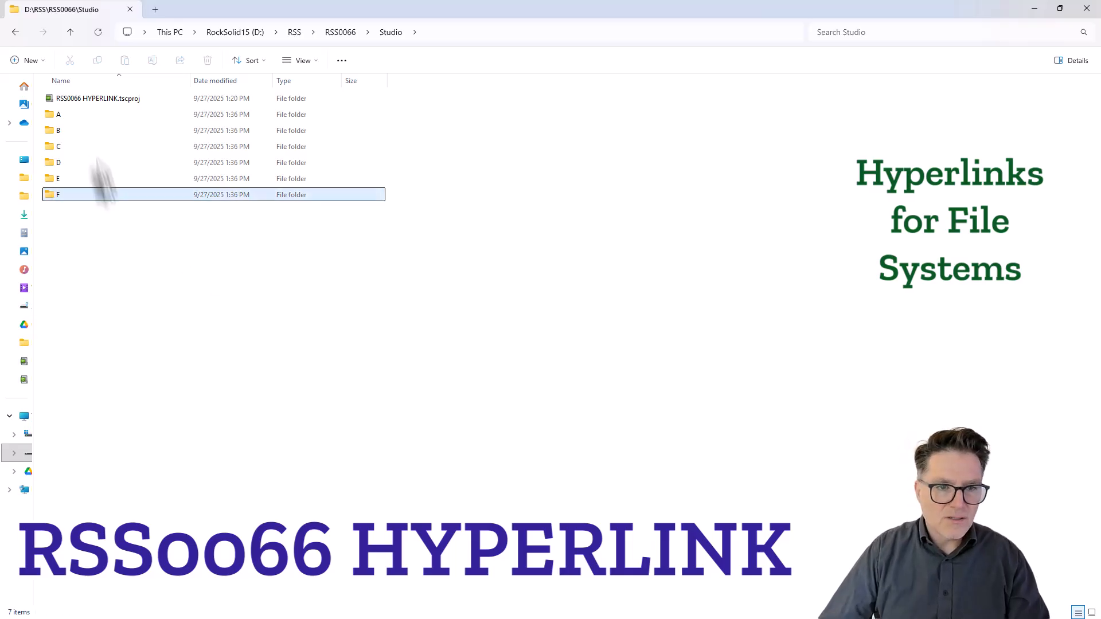
- Create a new Microsoft Excel worksheet file named A.xlsx inside folder A
double_click(57, 114)
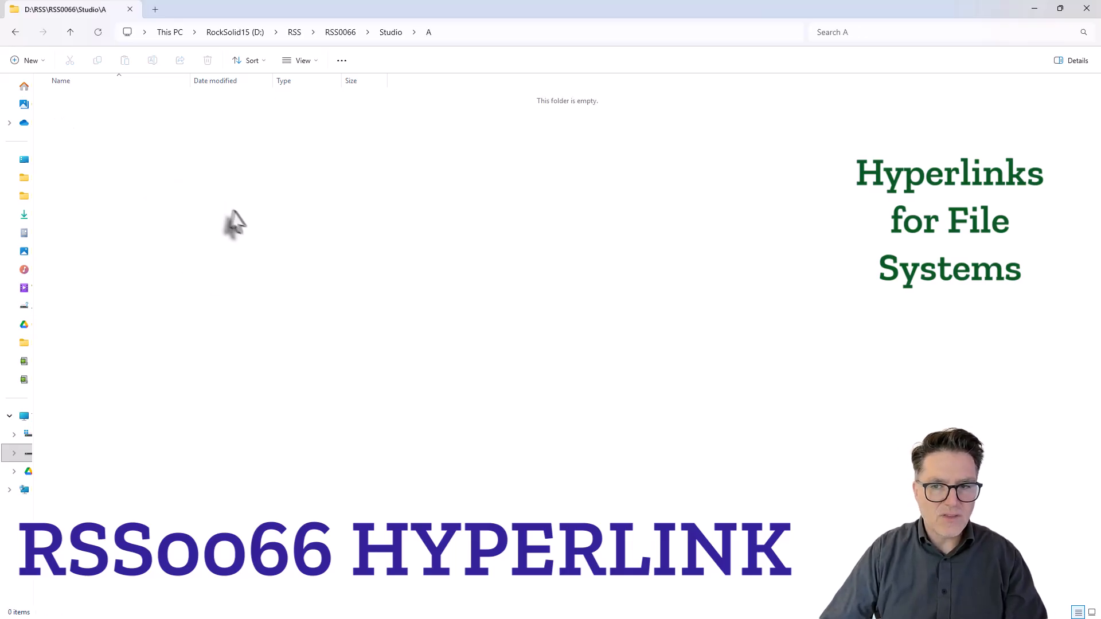
right_click(254, 213)
mouse_move(269, 260)
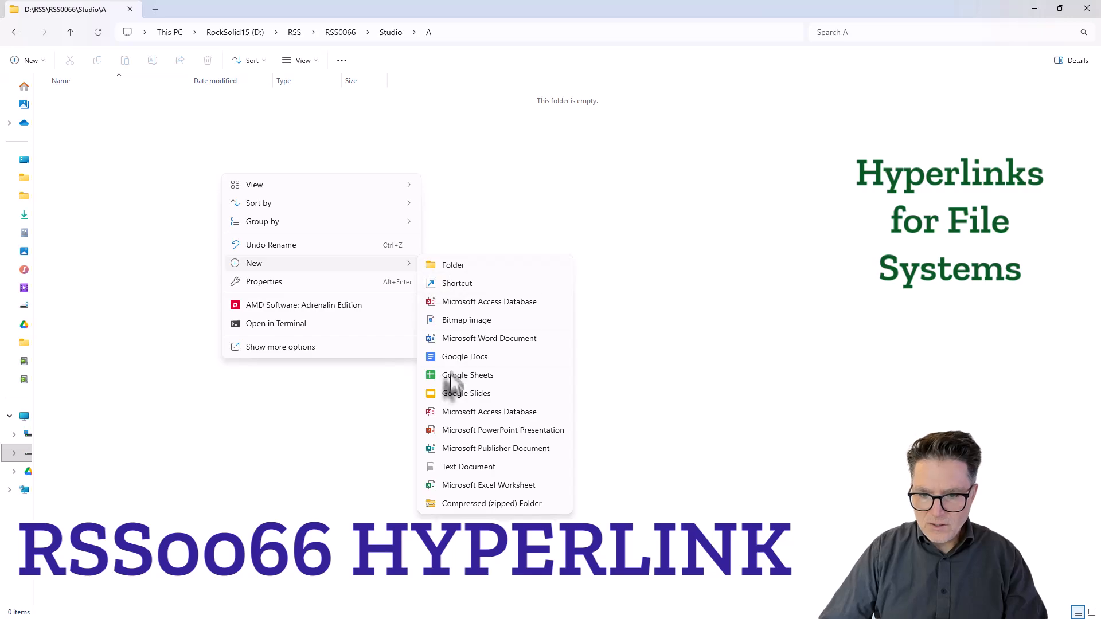
click(484, 485)
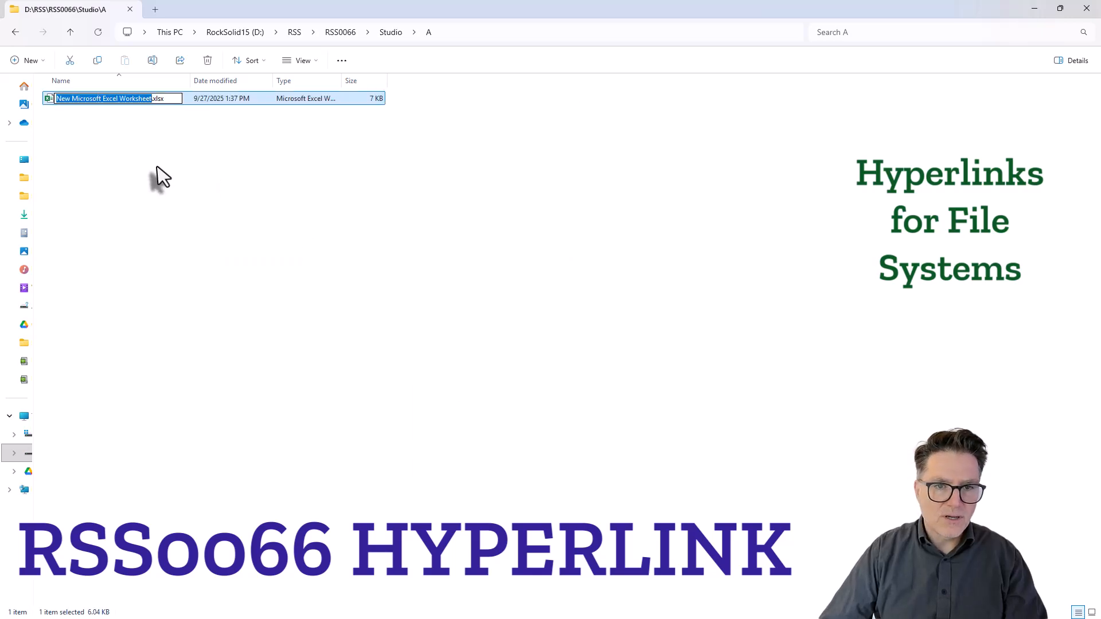
text(A)
key(Return)
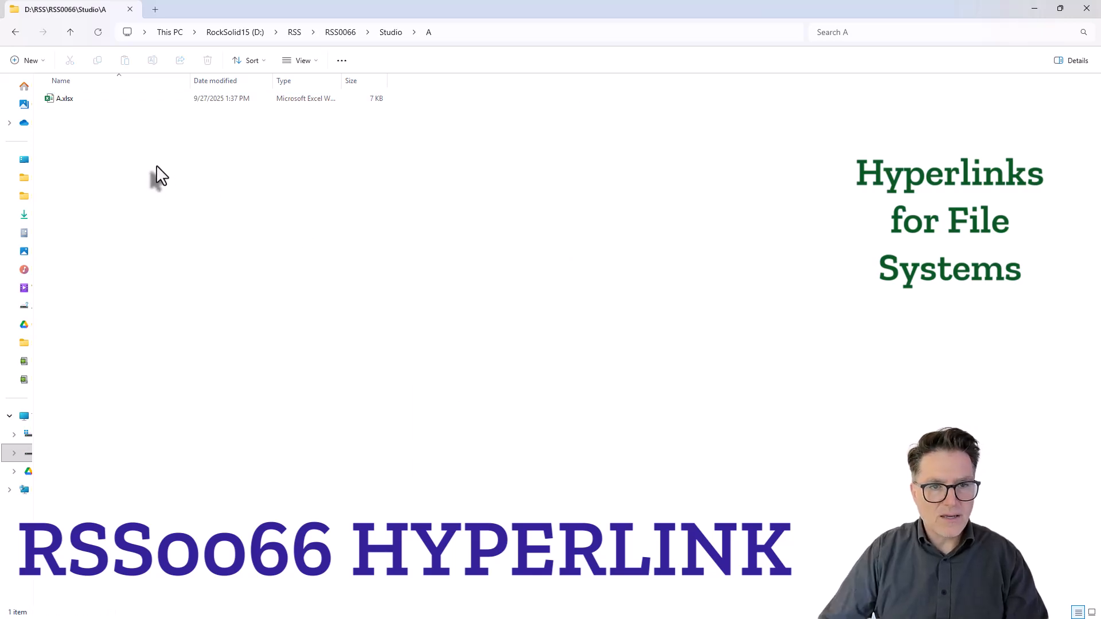
- Copy A.xlsx into folder B and rename the copy B.xlsx
right_click(65, 100)
click(115, 117)
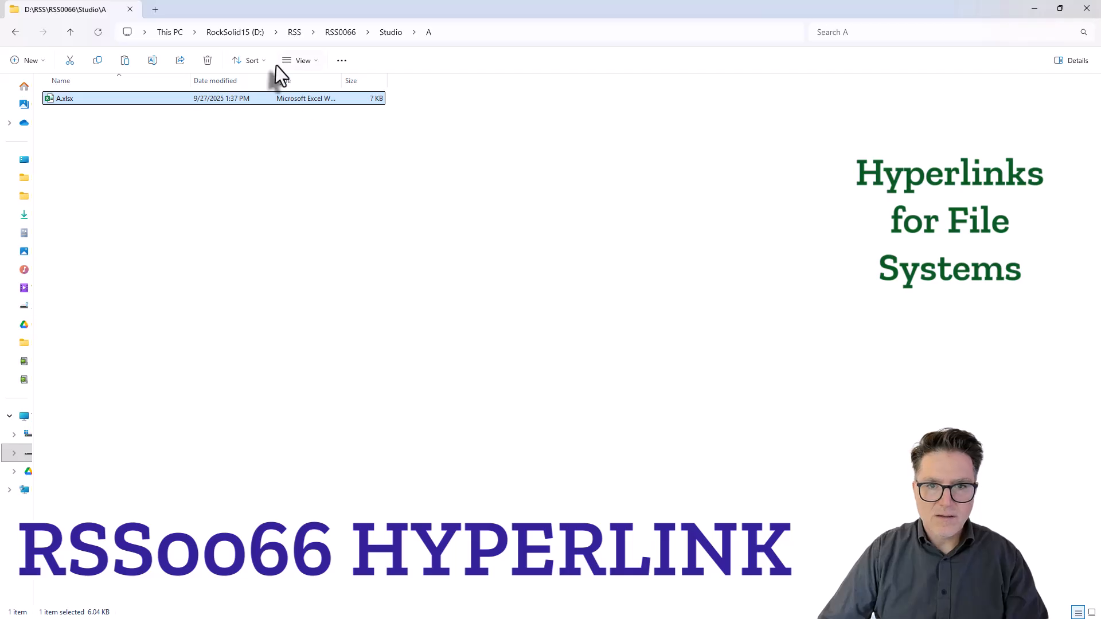
click(413, 32)
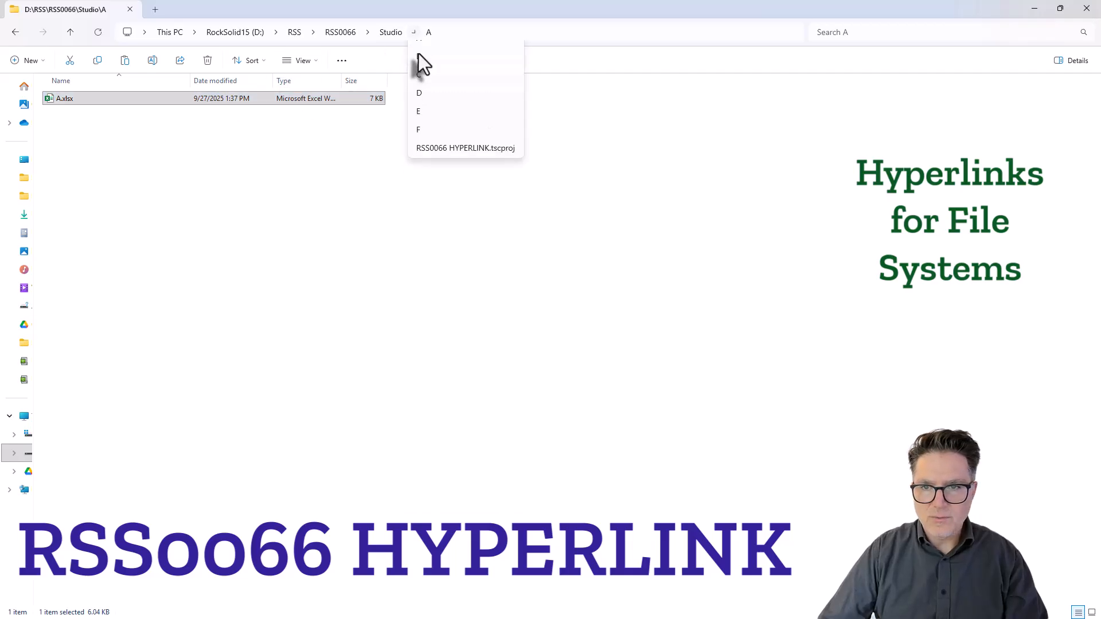
click(422, 70)
right_click(241, 204)
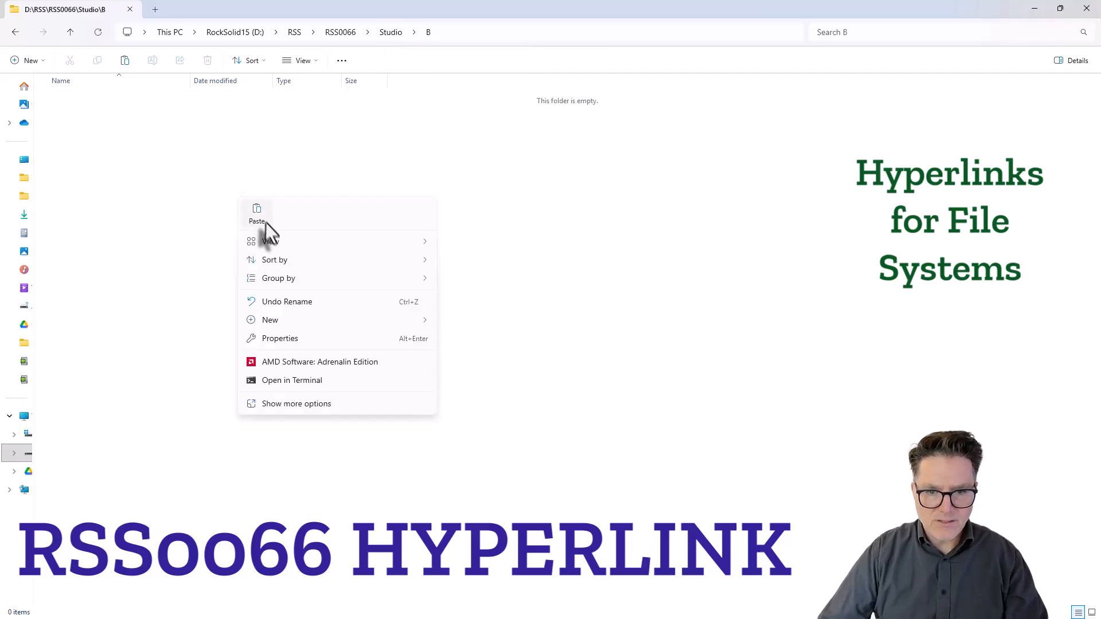
click(263, 215)
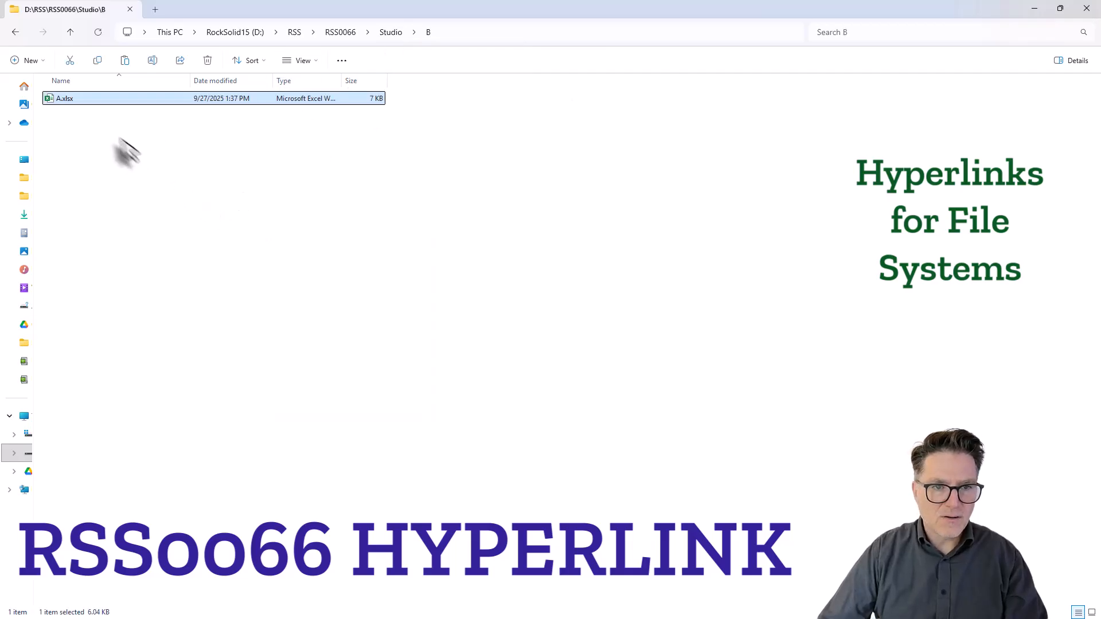
click(60, 99)
text(B.xlsx)
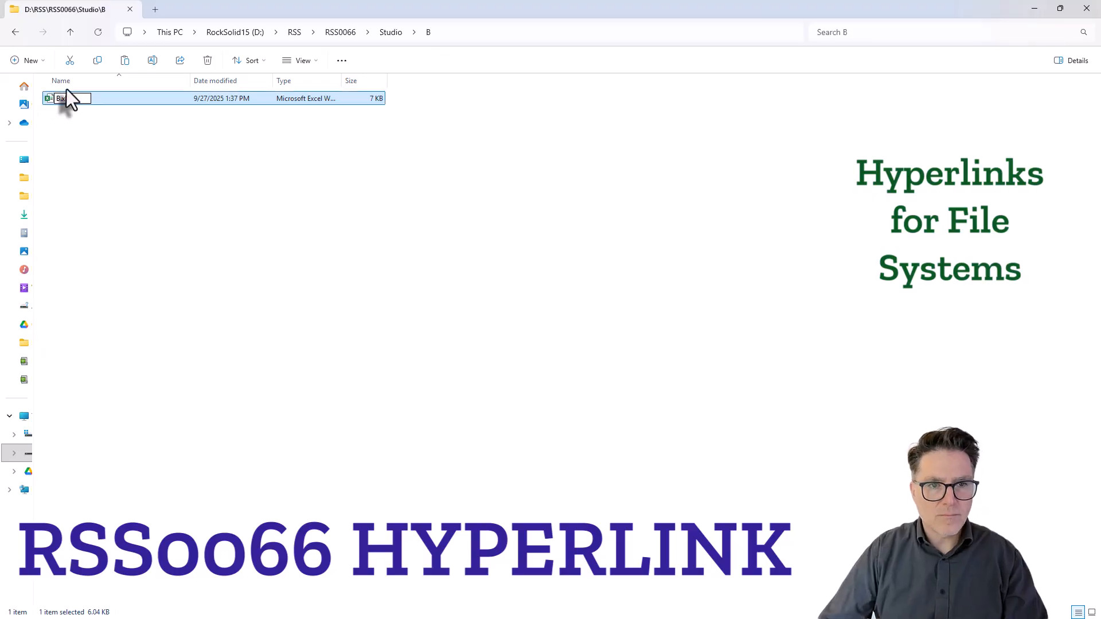
click(67, 88)
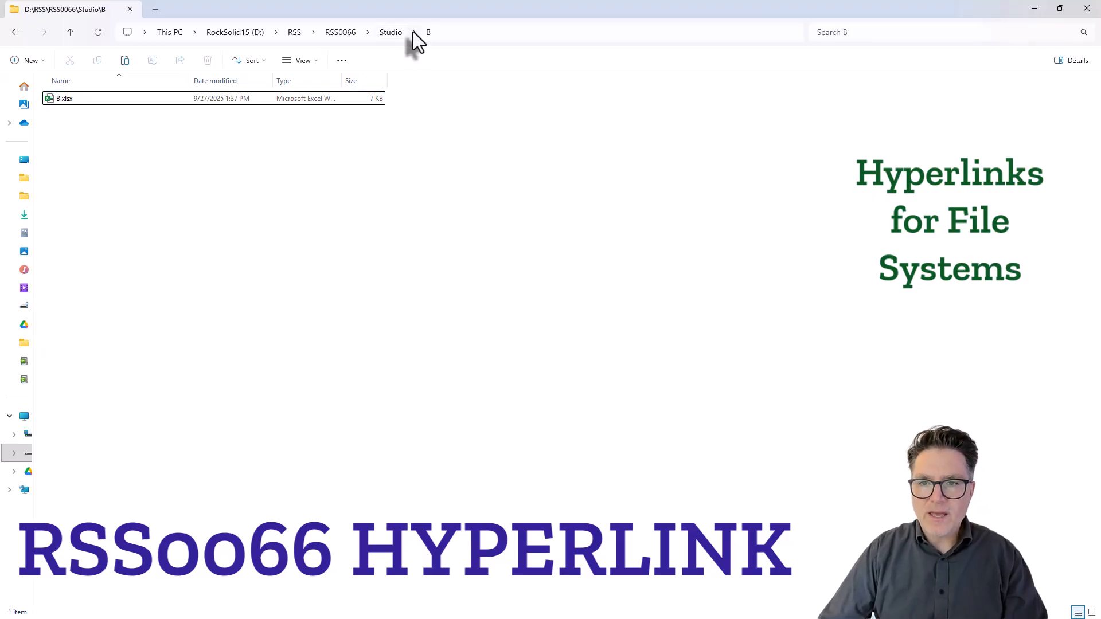
- Paste the copied workbook into folder C and rename it C.xlsx
click(414, 32)
click(424, 90)
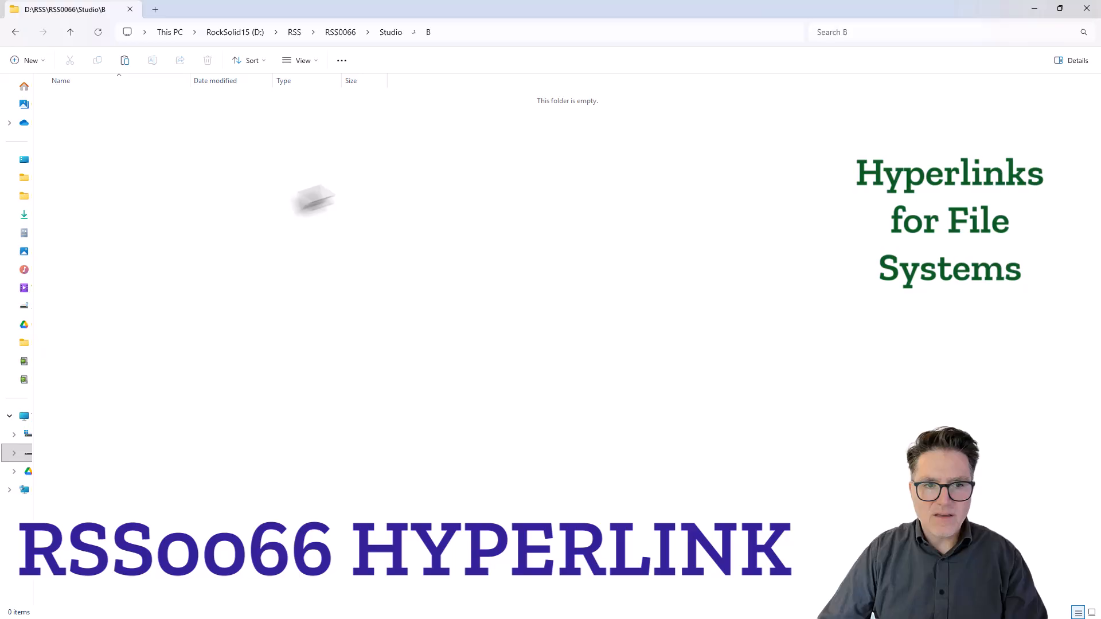
right_click(175, 198)
click(200, 215)
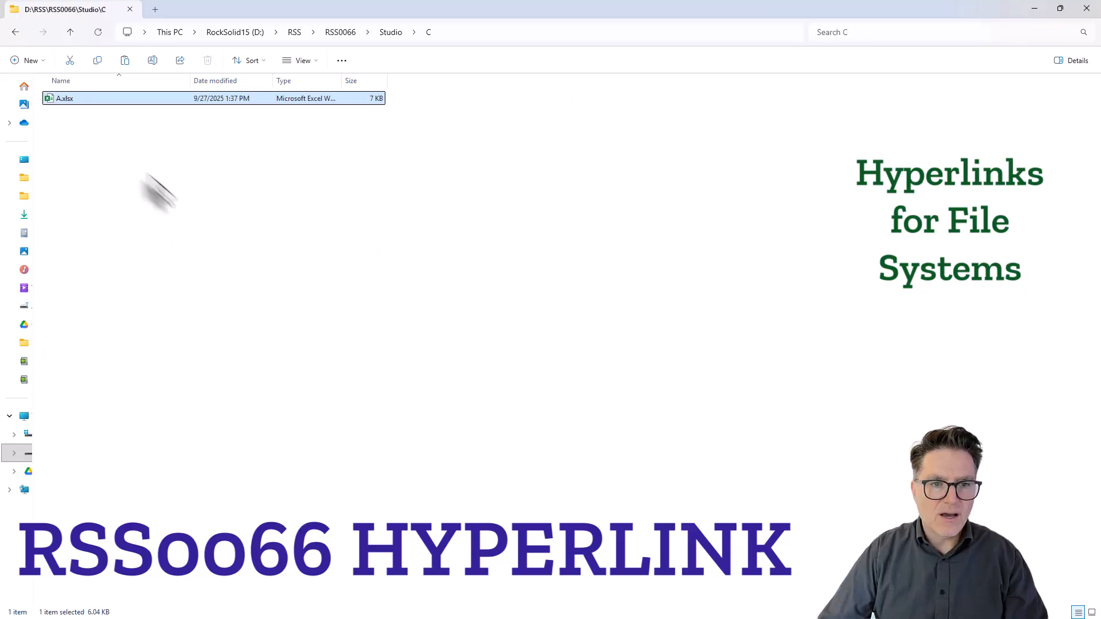
click(59, 100)
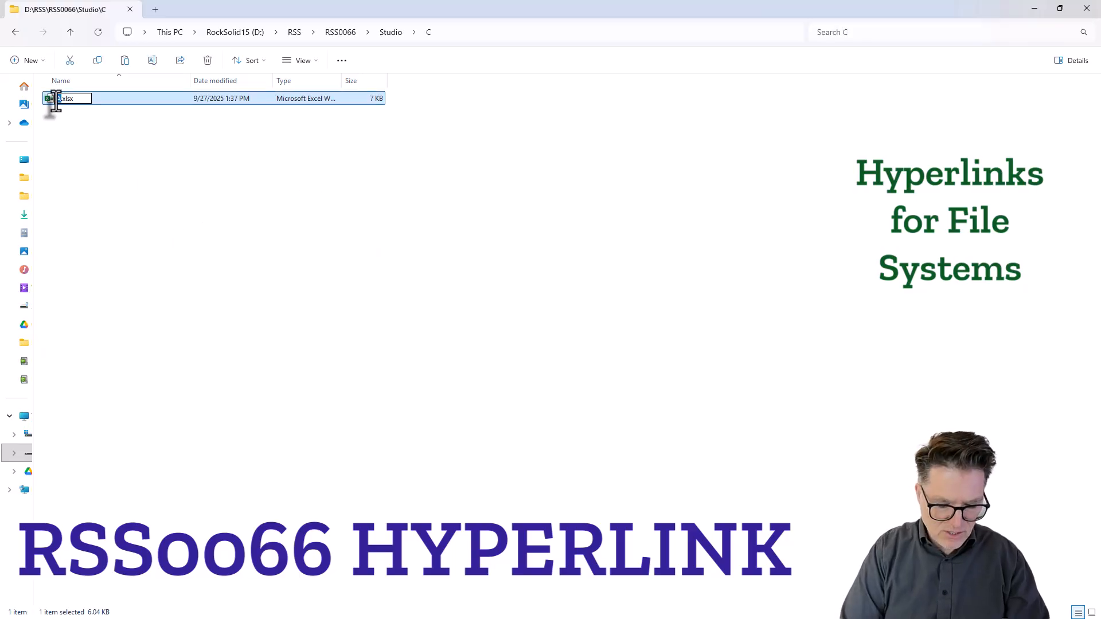
click(414, 32)
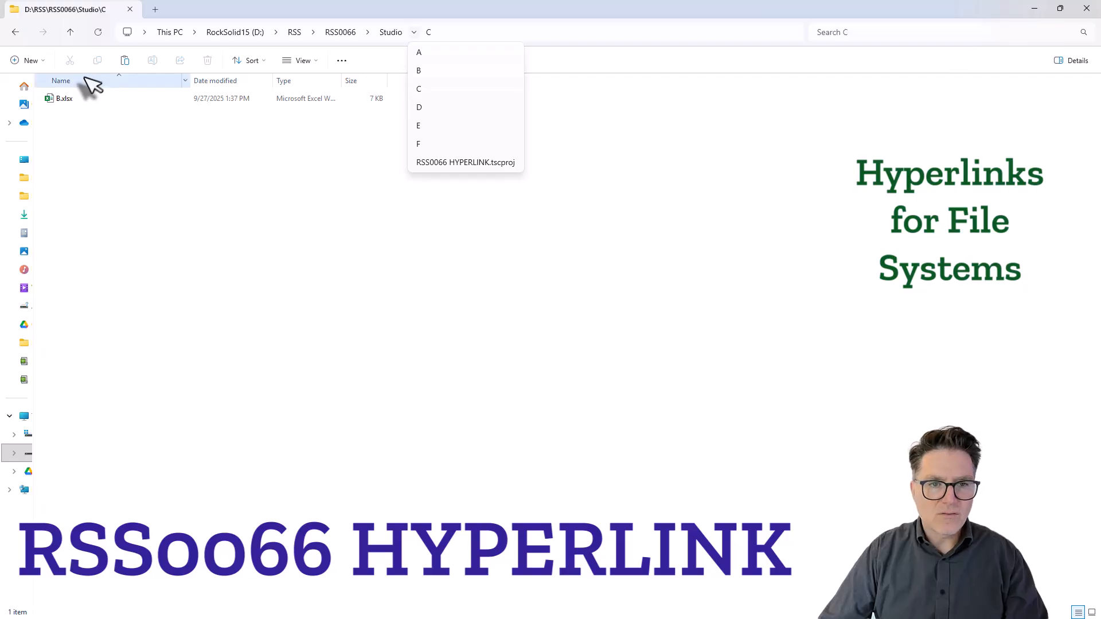
click(59, 99)
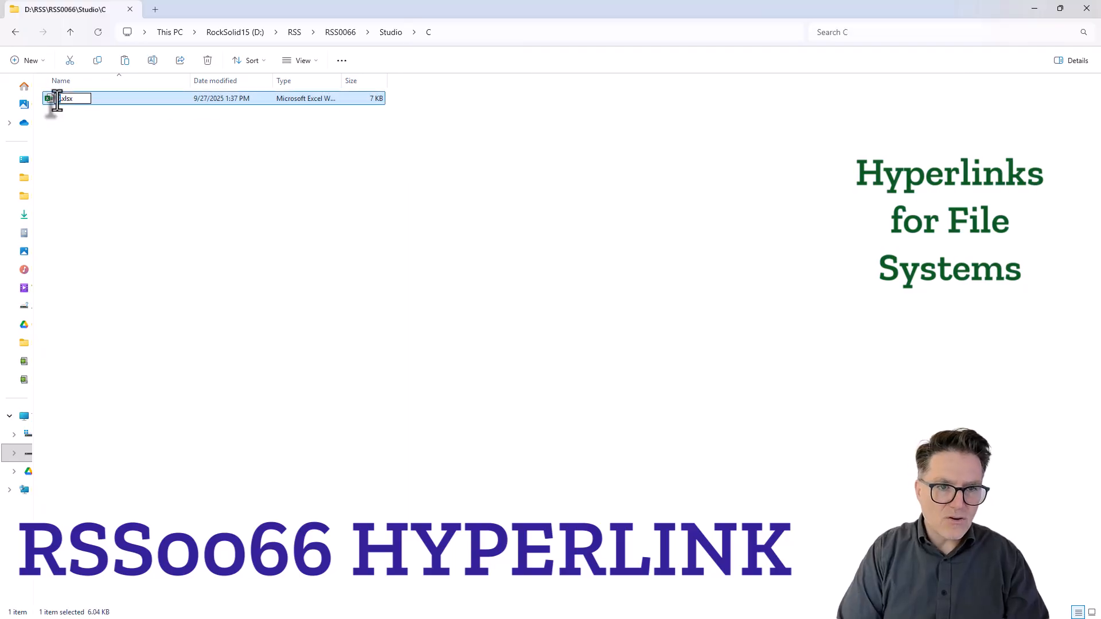
click(115, 162)
- Paste the copied workbook into folder D and rename it D.xlsx
click(413, 32)
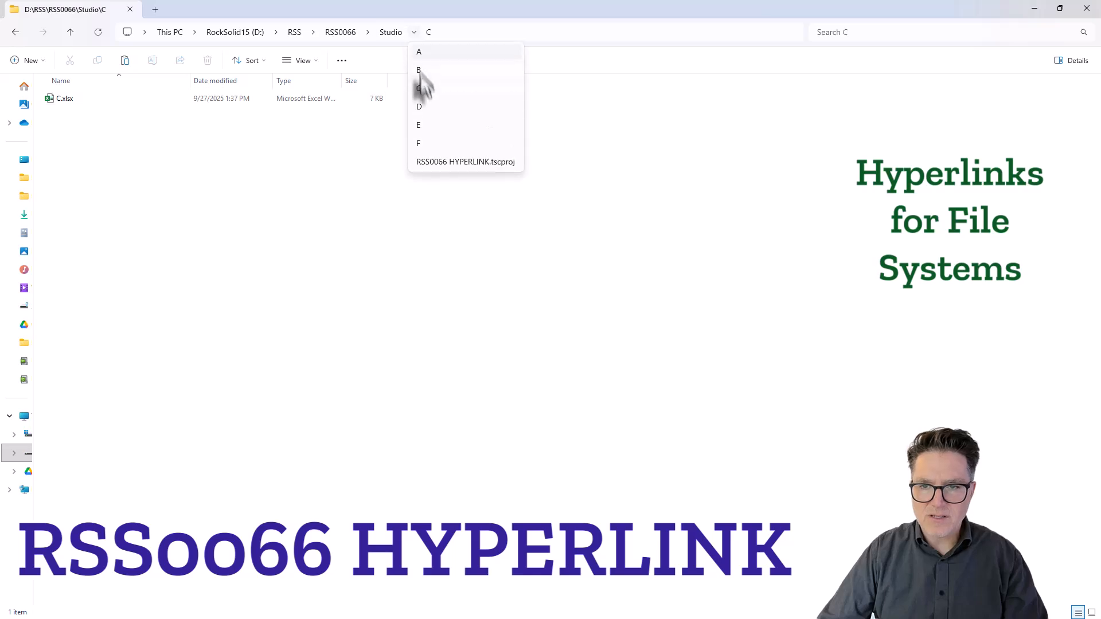
click(419, 105)
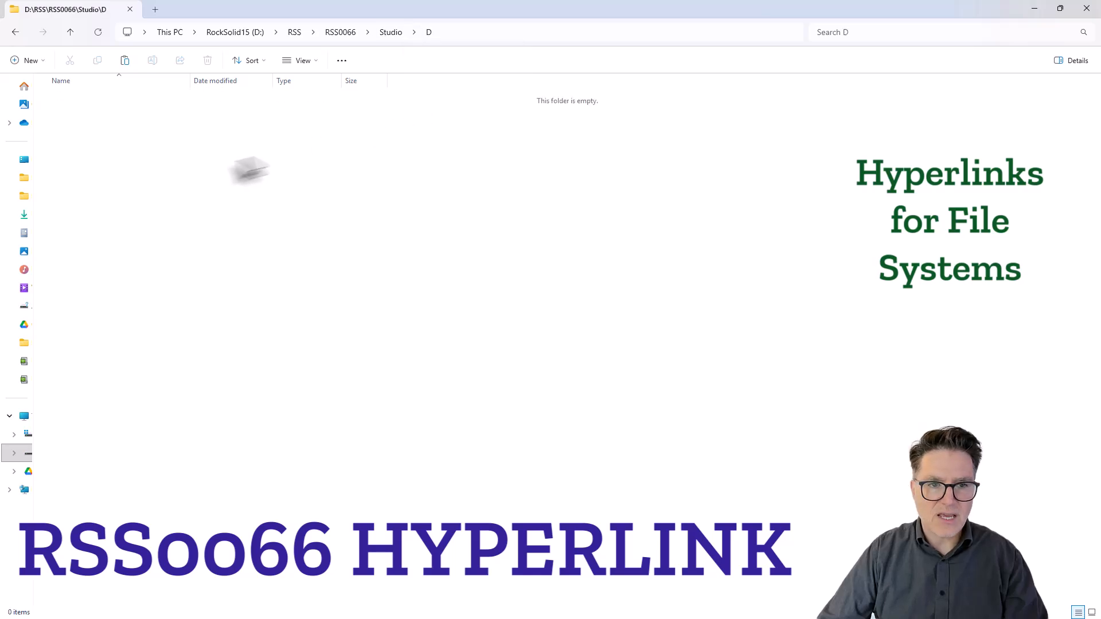
right_click(188, 154)
click(207, 167)
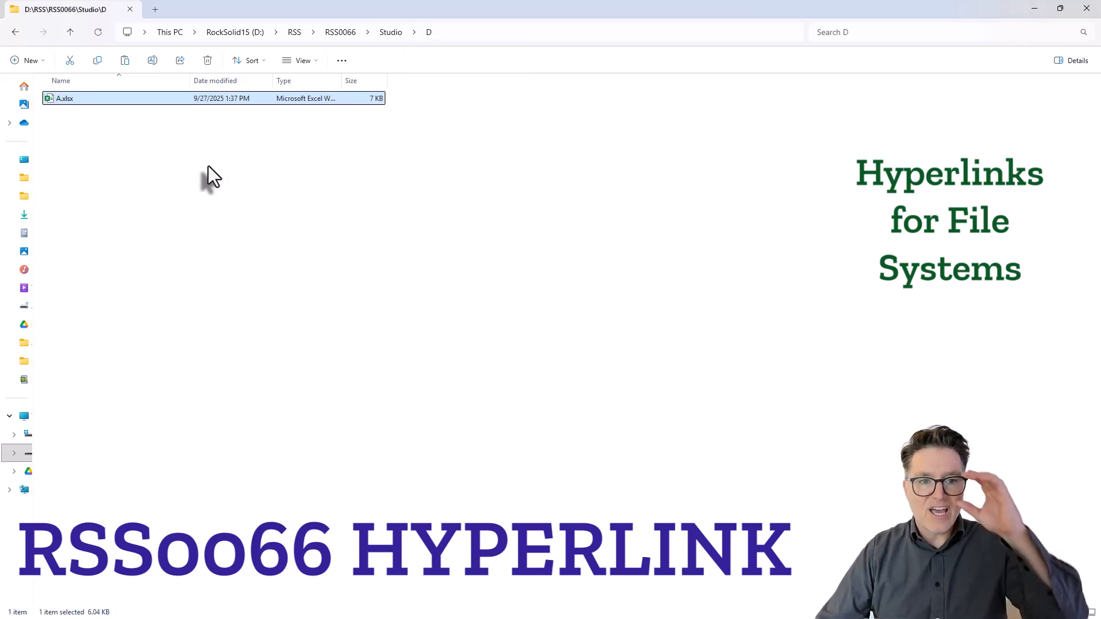
click(60, 99)
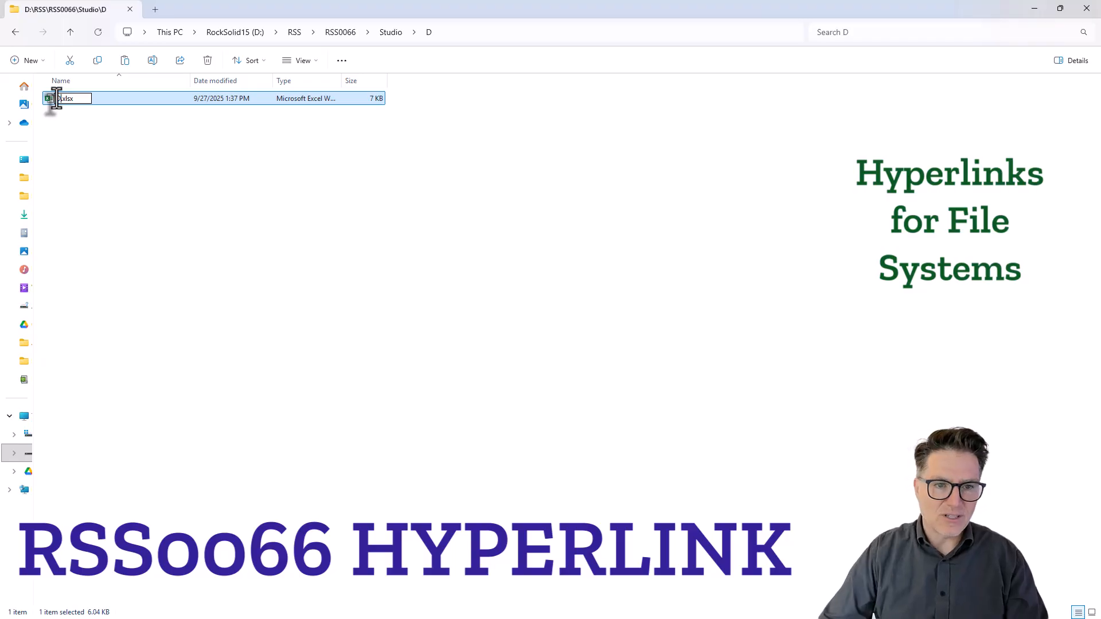
text(D)
click(107, 173)
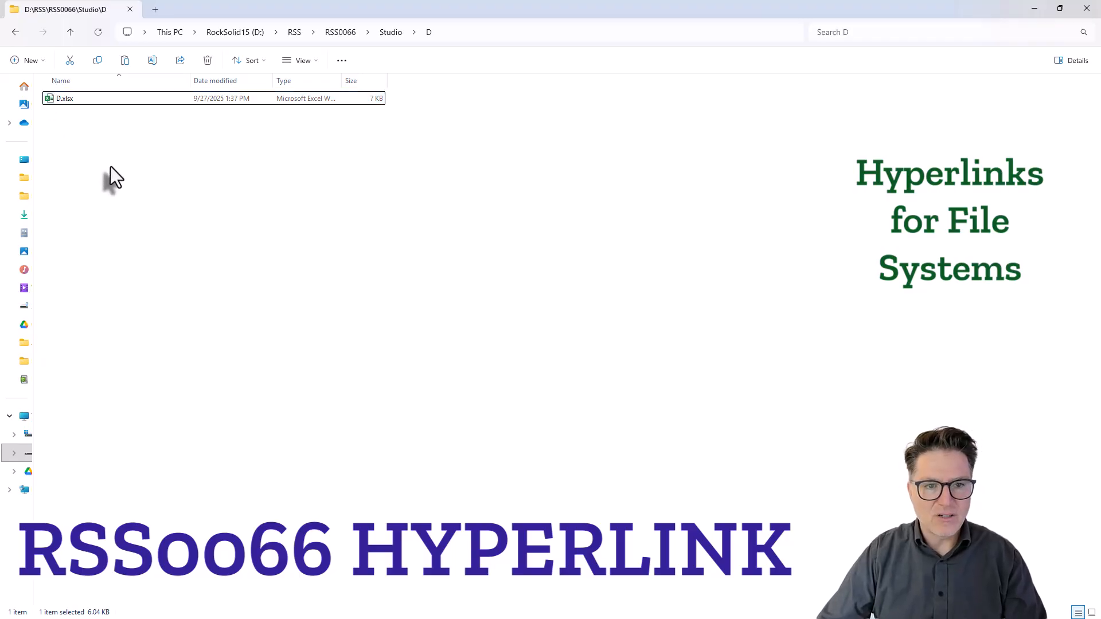
- Paste the copied workbook into folder E and rename it E.xlsx
click(413, 33)
click(416, 125)
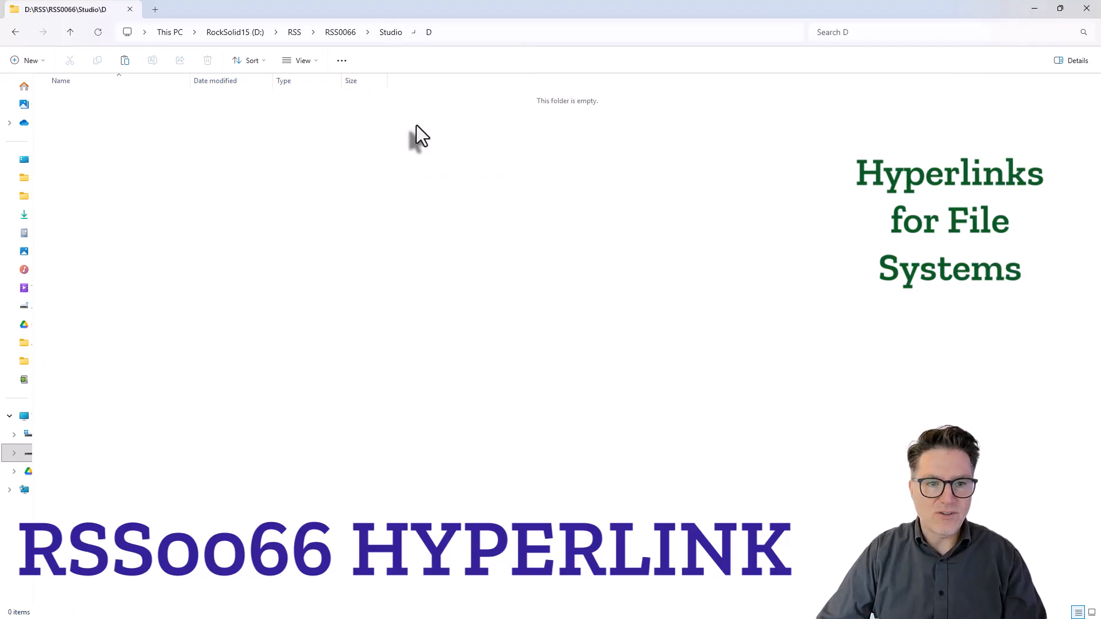
right_click(216, 142)
click(234, 154)
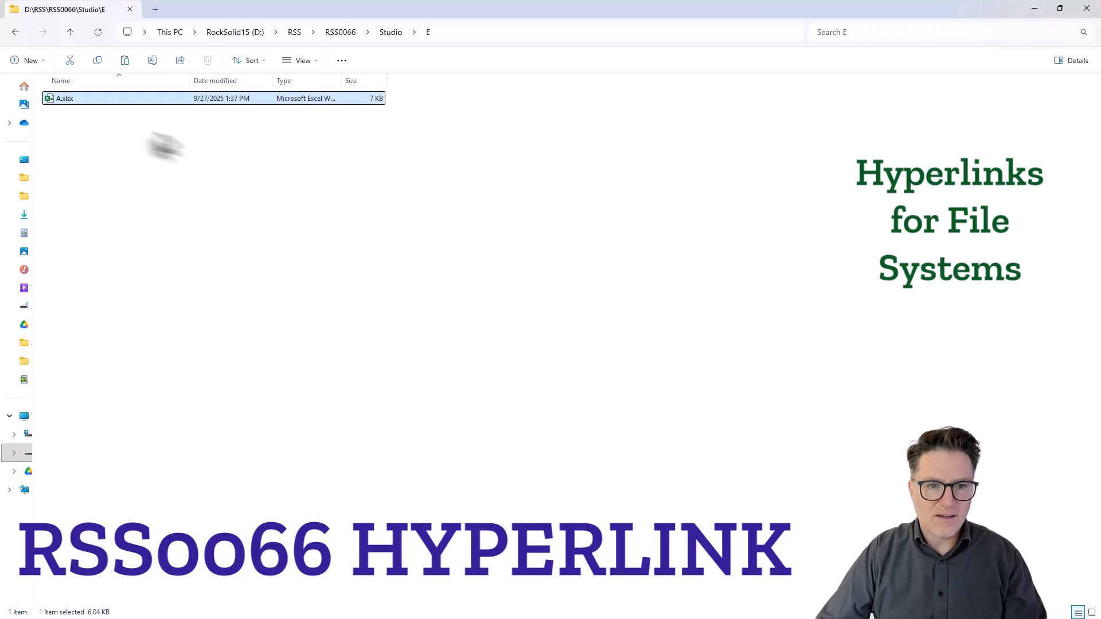
click(62, 99)
text(E)
click(167, 189)
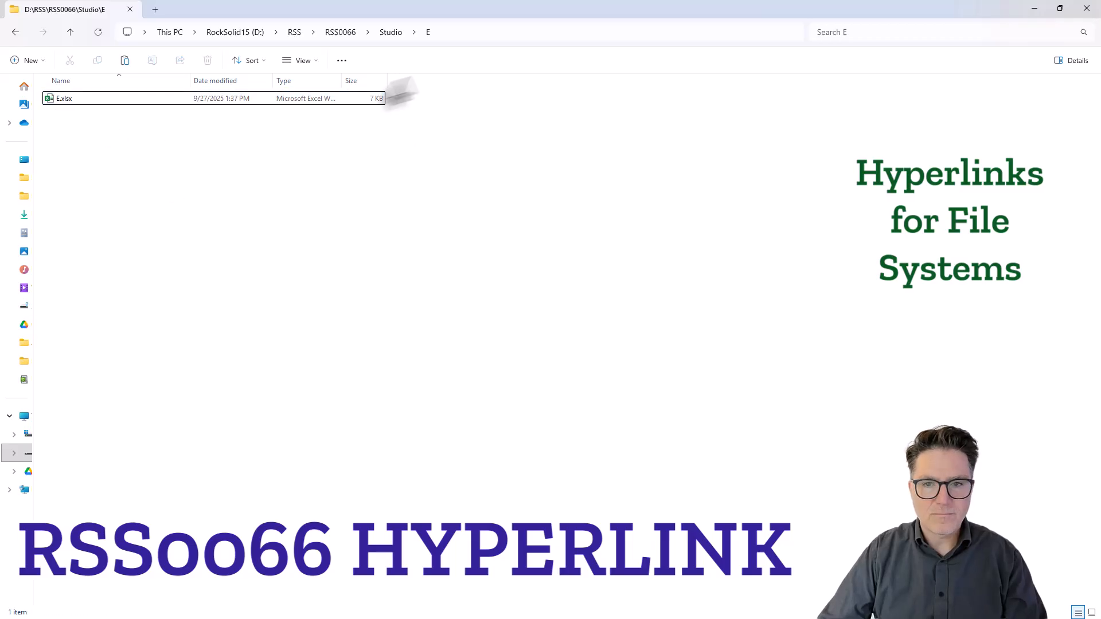
- Paste the copied workbook into folder F and rename it F.xlsx
click(414, 33)
click(418, 144)
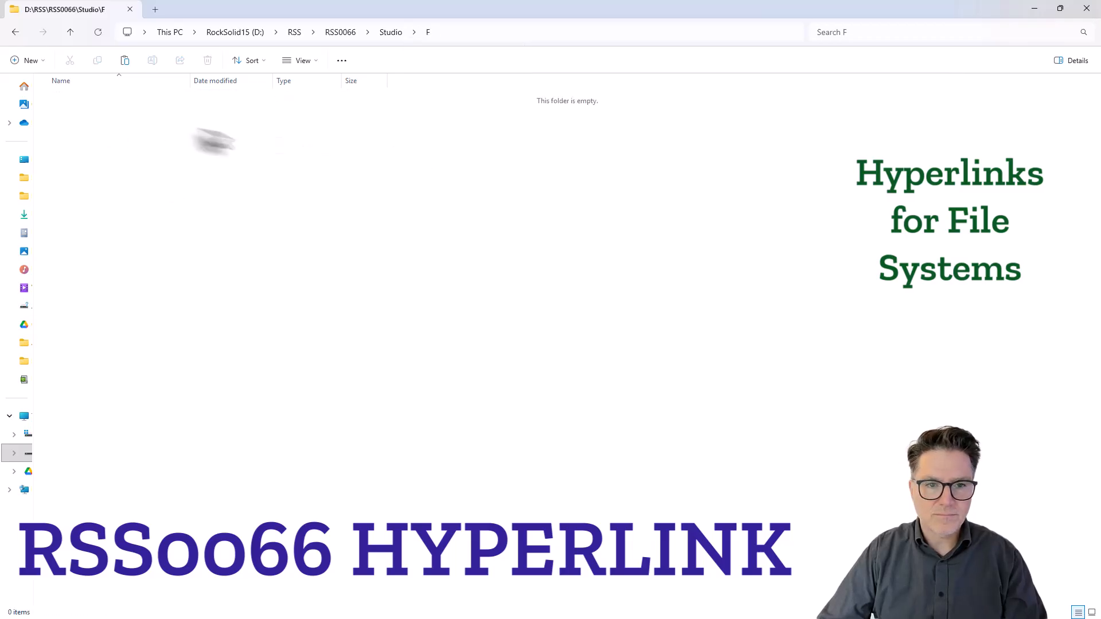
right_click(80, 122)
click(97, 136)
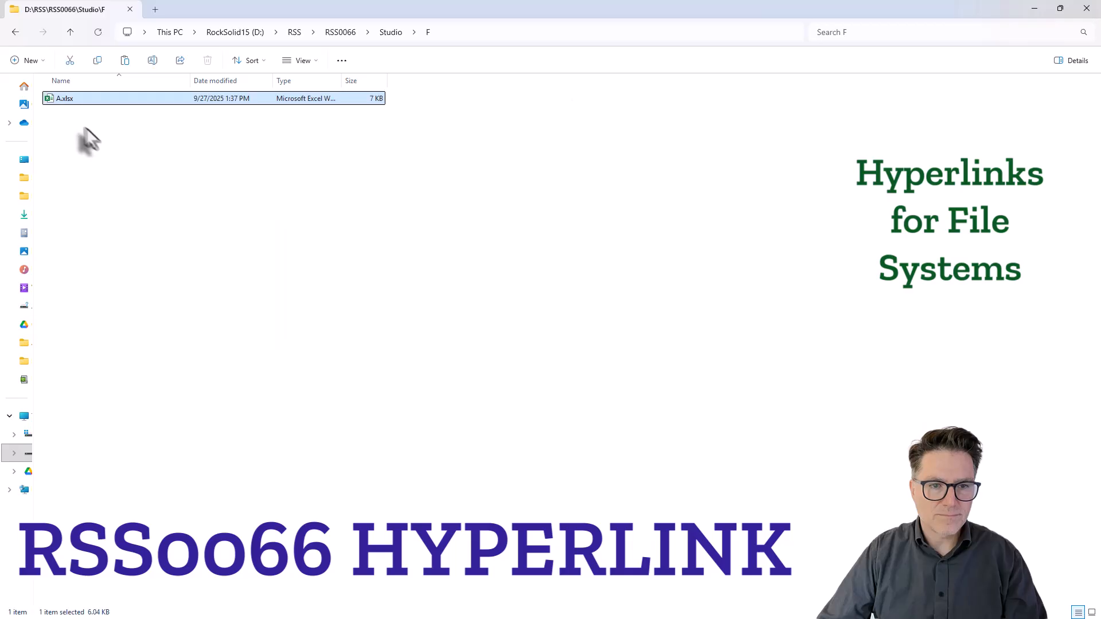
click(61, 99)
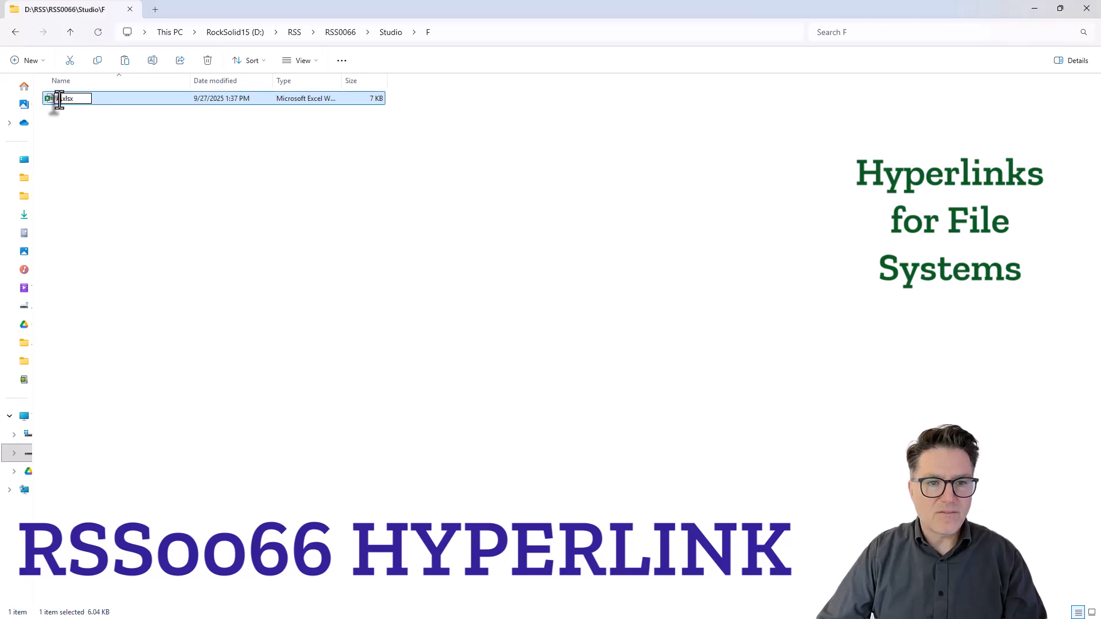
text(F)
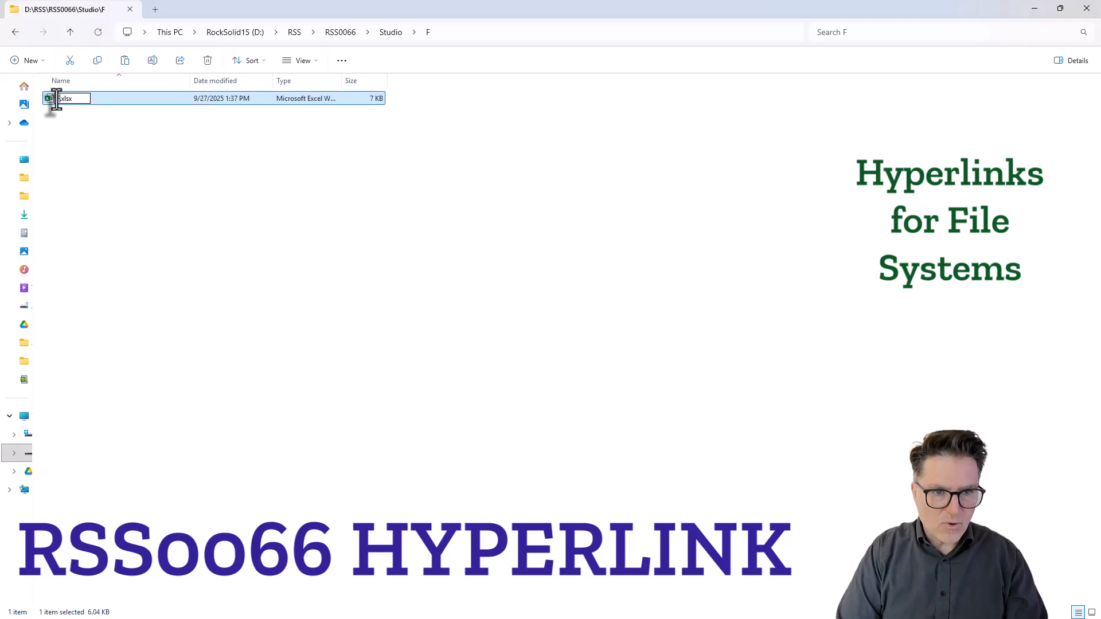
key(Return)
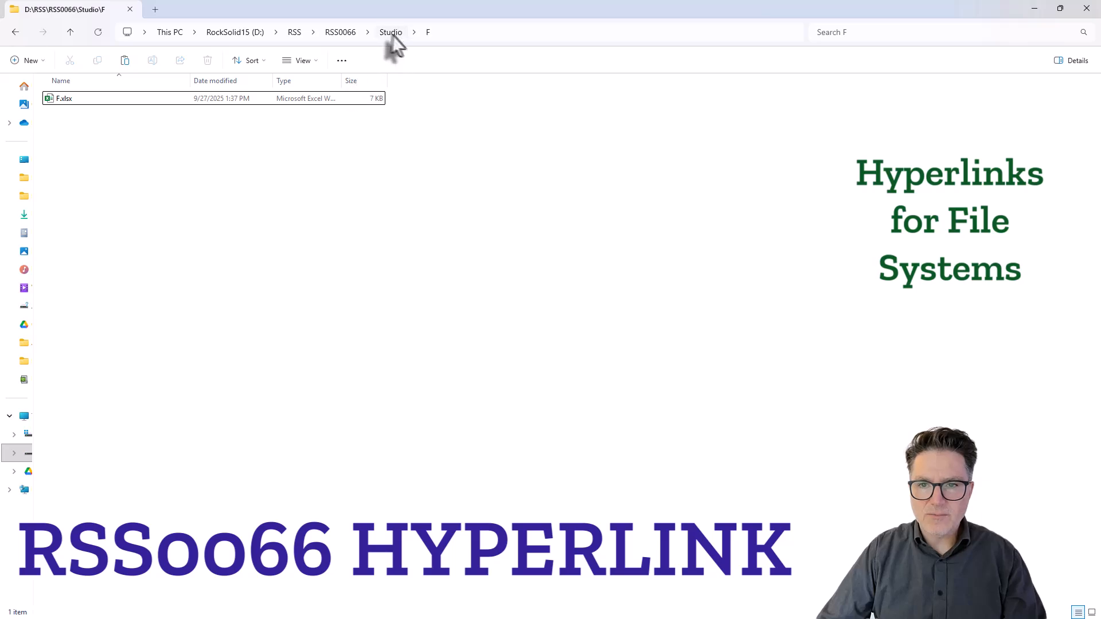
- Check the workbooks in folders D, C and A, browsing from the Studio folder
click(391, 32)
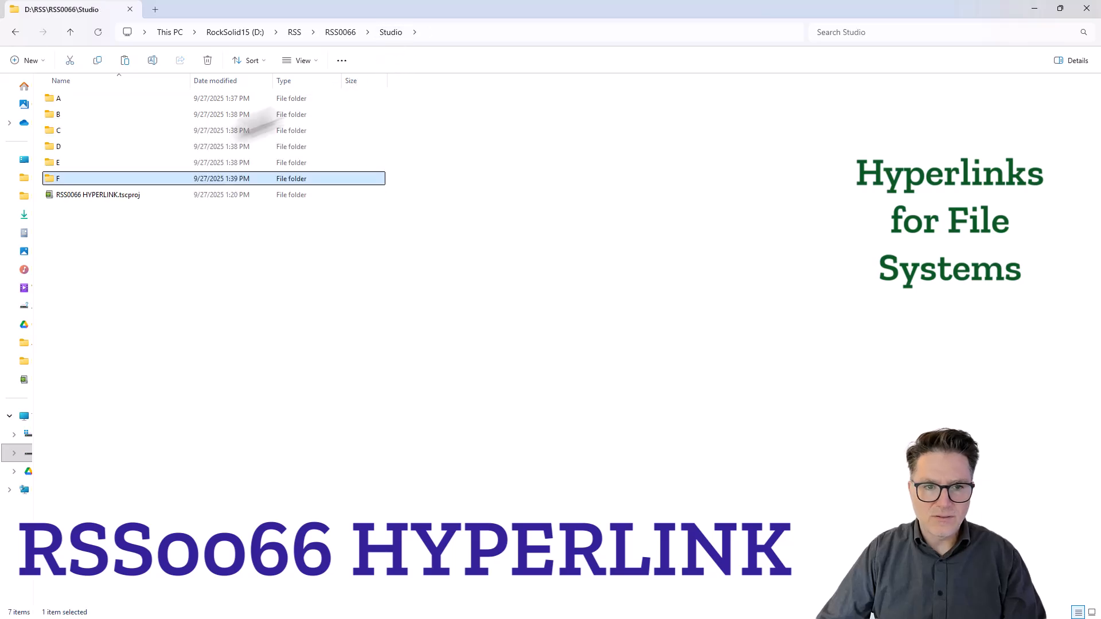
double_click(57, 147)
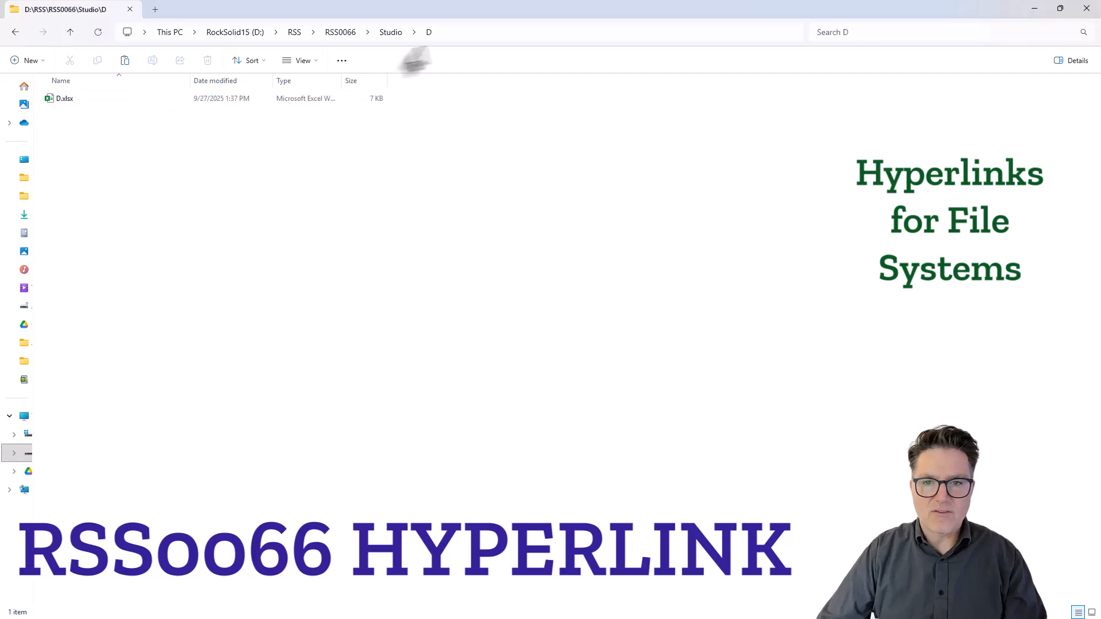
click(414, 32)
click(422, 89)
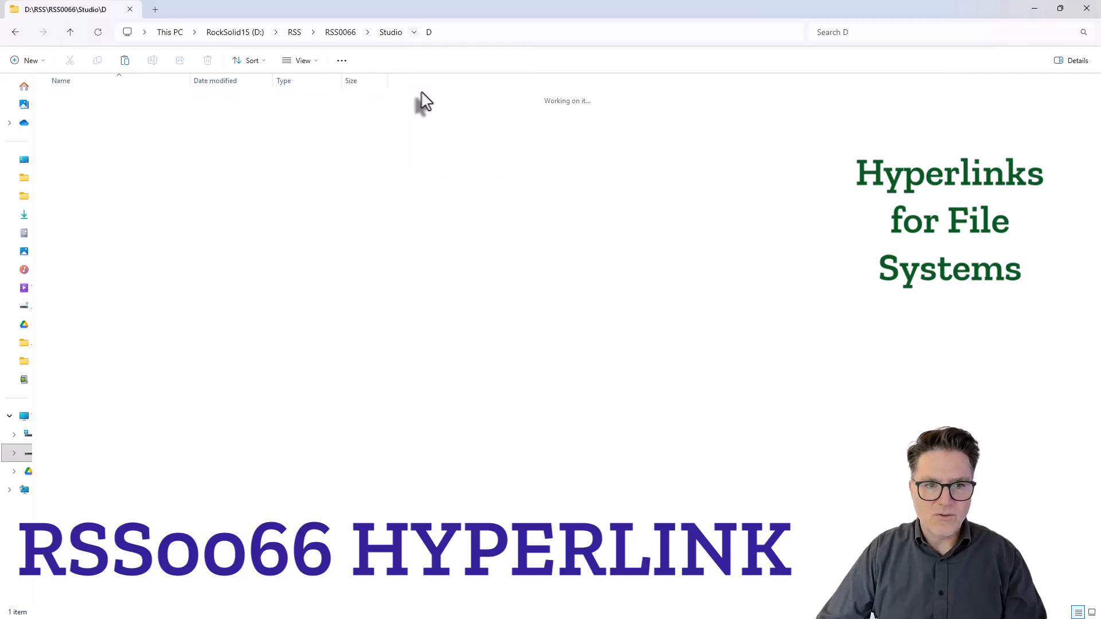
click(417, 32)
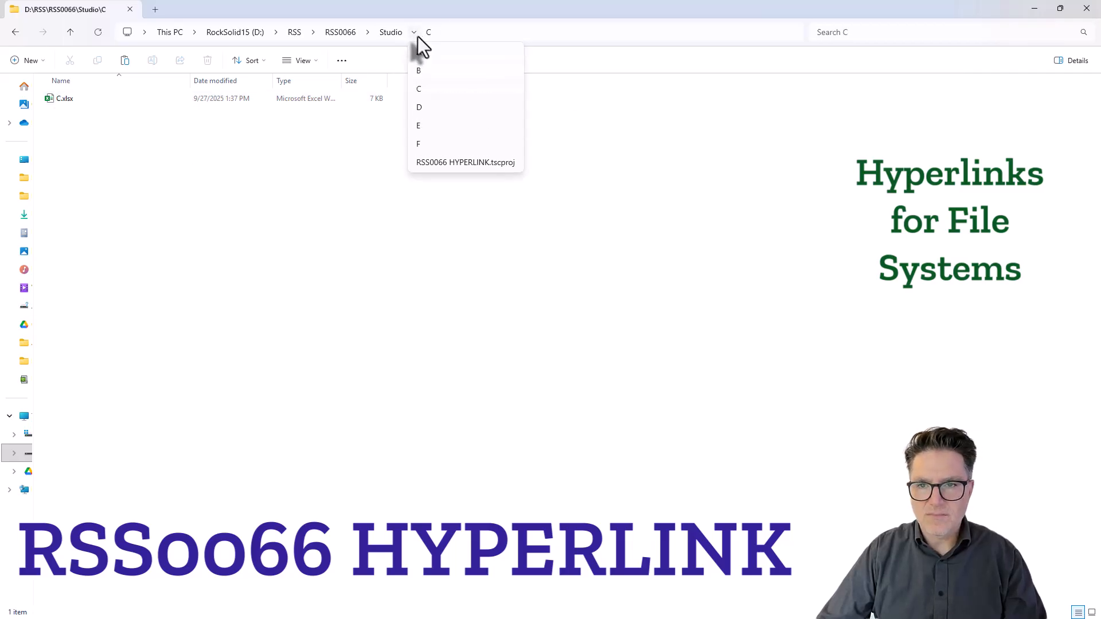
click(424, 52)
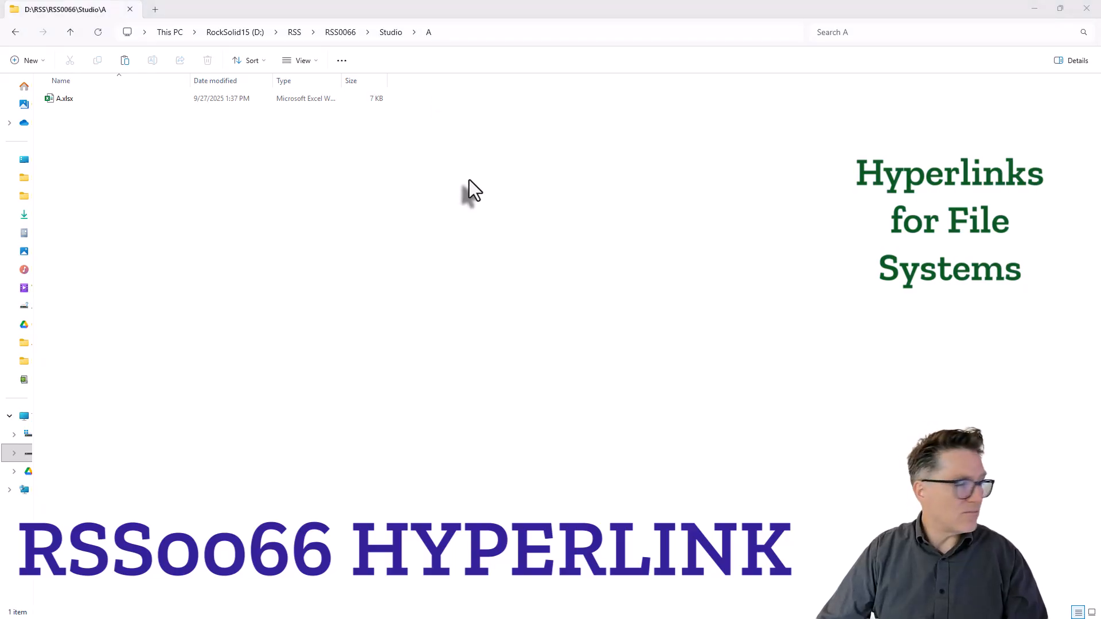
- Switch to the Excel workbook, add a worksheet named File Systems and move it after sheet e
key(alt+Tab)
click(253, 280)
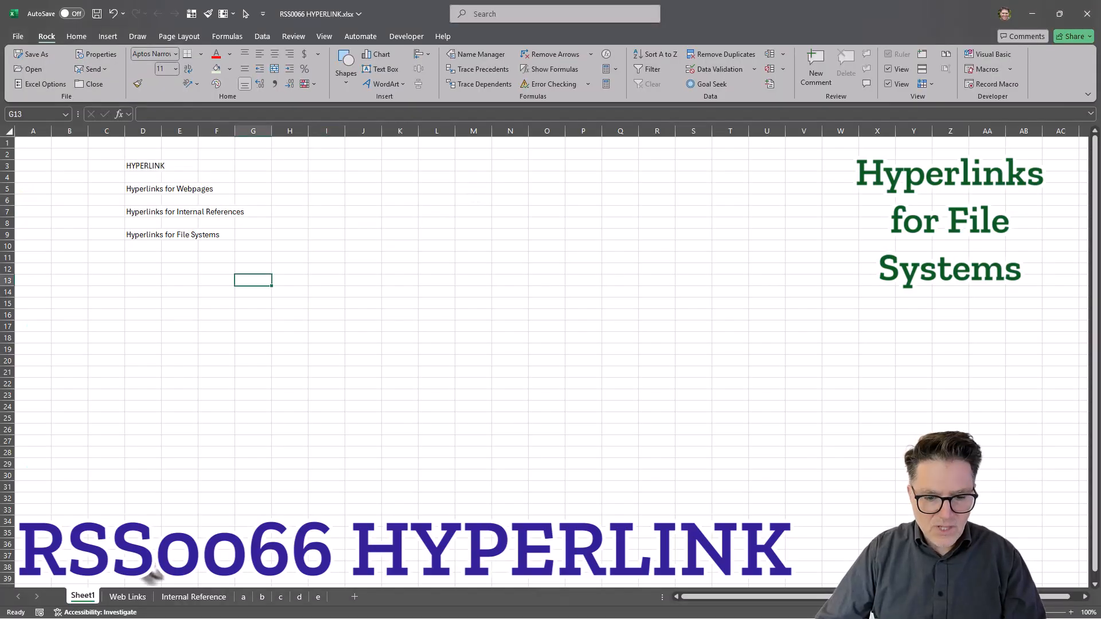
click(354, 598)
double_click(128, 596)
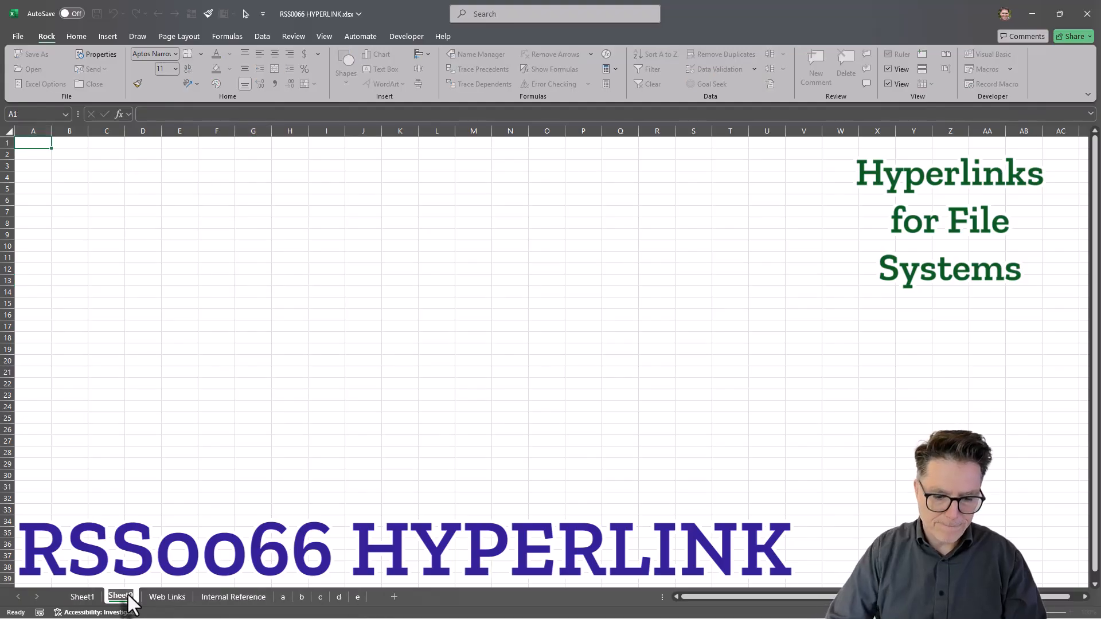
text(File Systems)
click(237, 510)
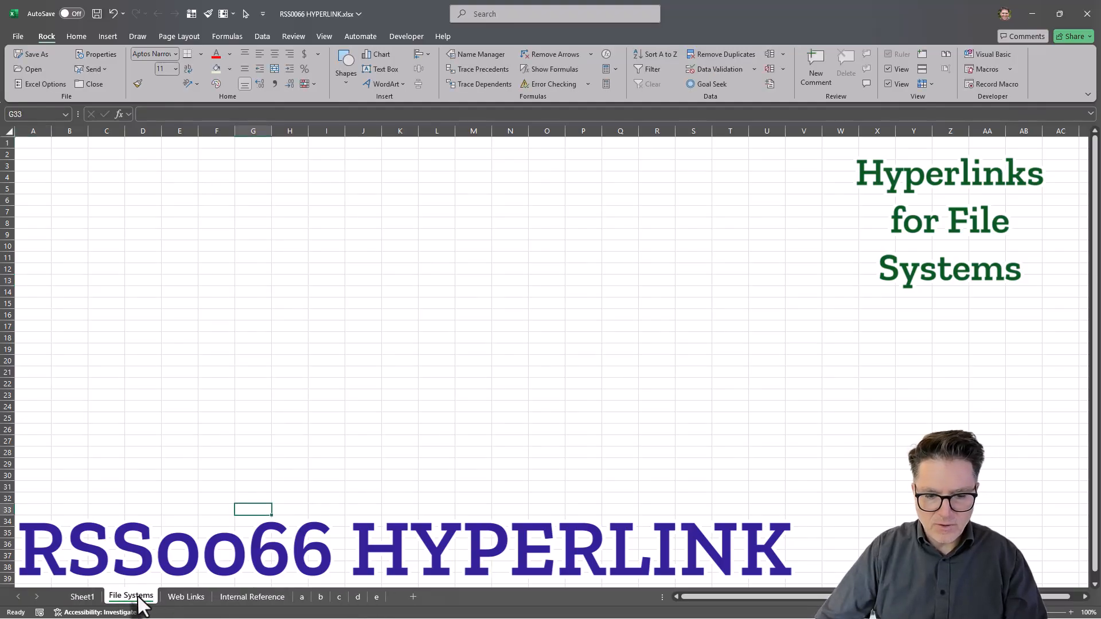
drag(138, 600, 386, 599)
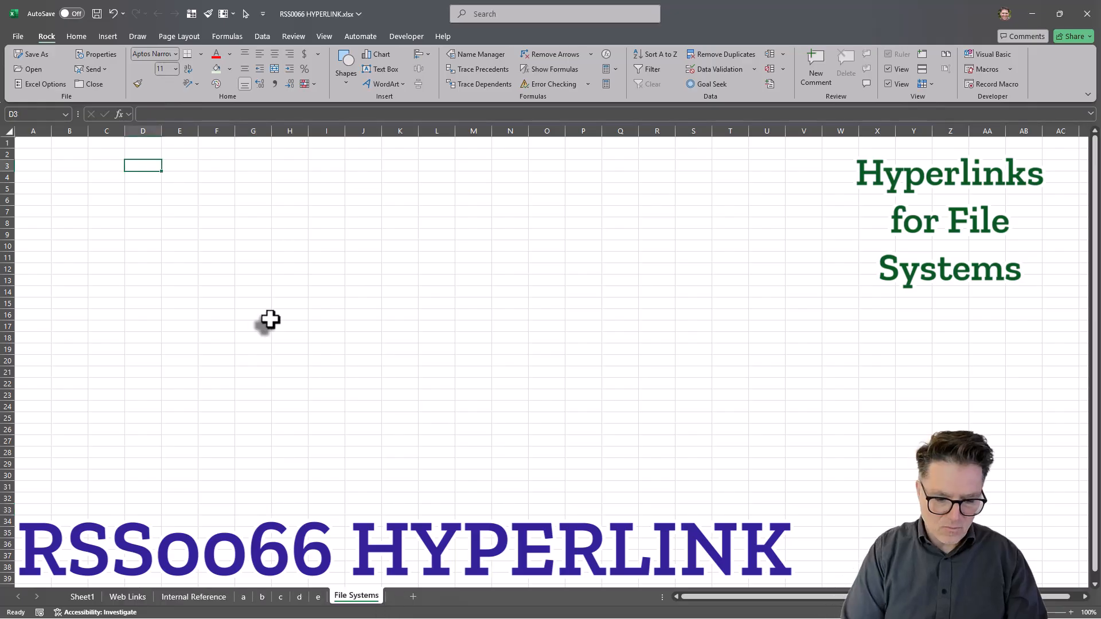
click(218, 166)
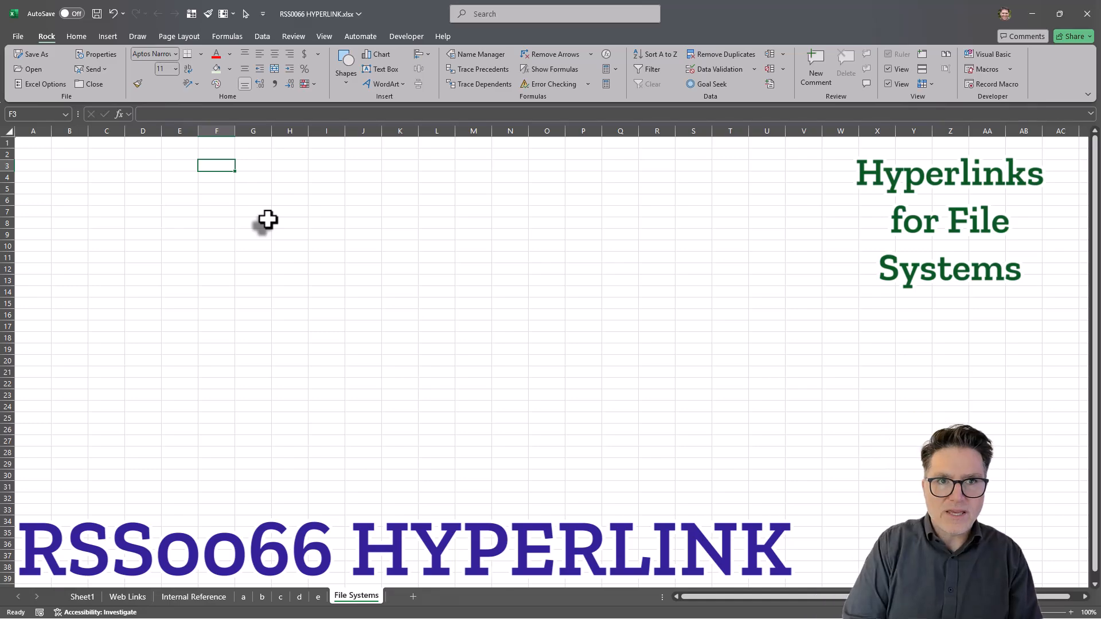
- Switch to File Explorer and copy the path D:\RSS\RSS0066\Studio\, including the trailing backslash but not the folder name A
key(alt+Tab)
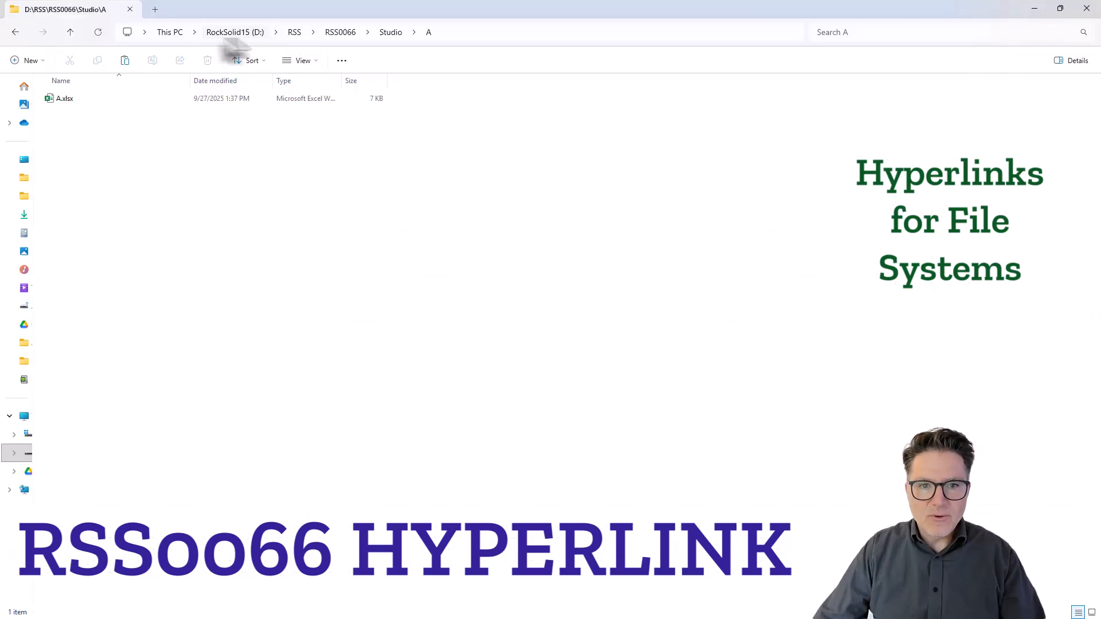
click(339, 31)
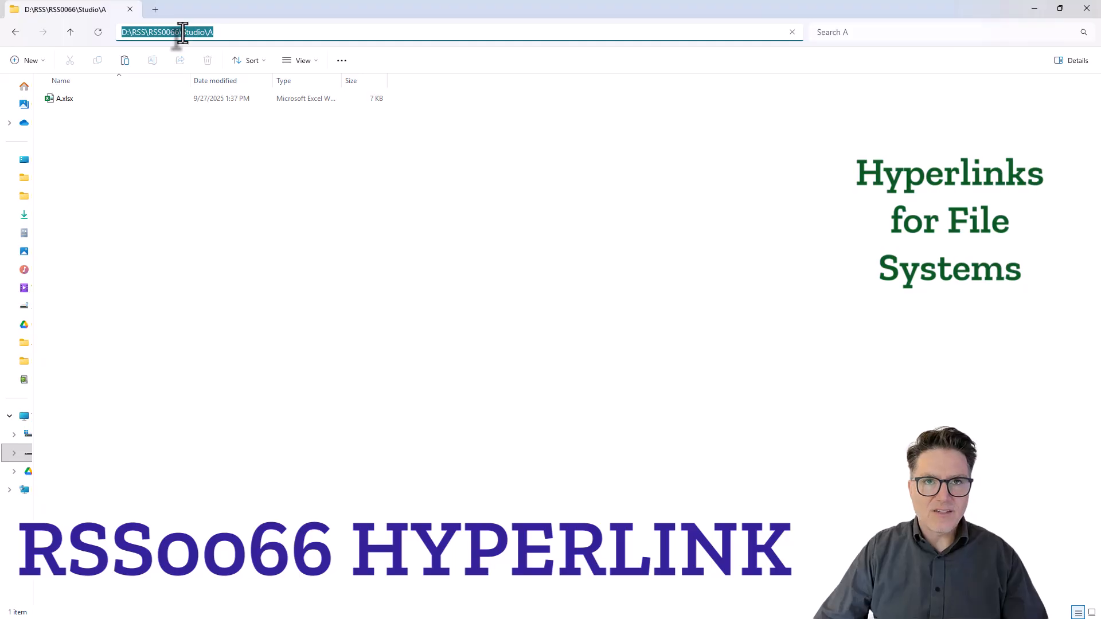
key(shift+Left)
key(shift+Left)
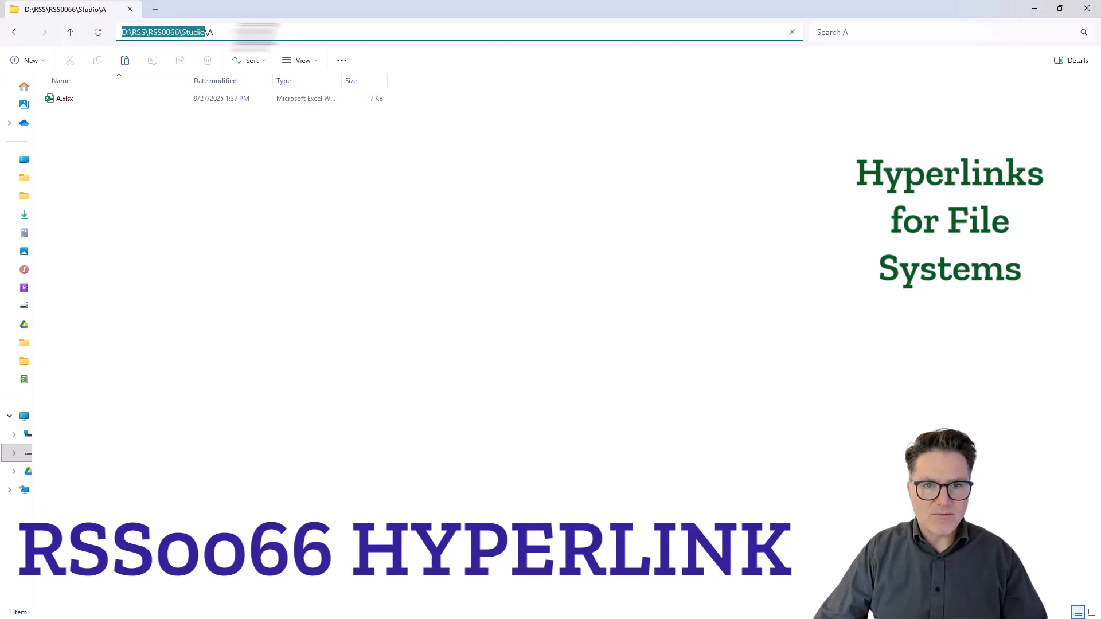
key(shift+Right)
key(ctrl+c)
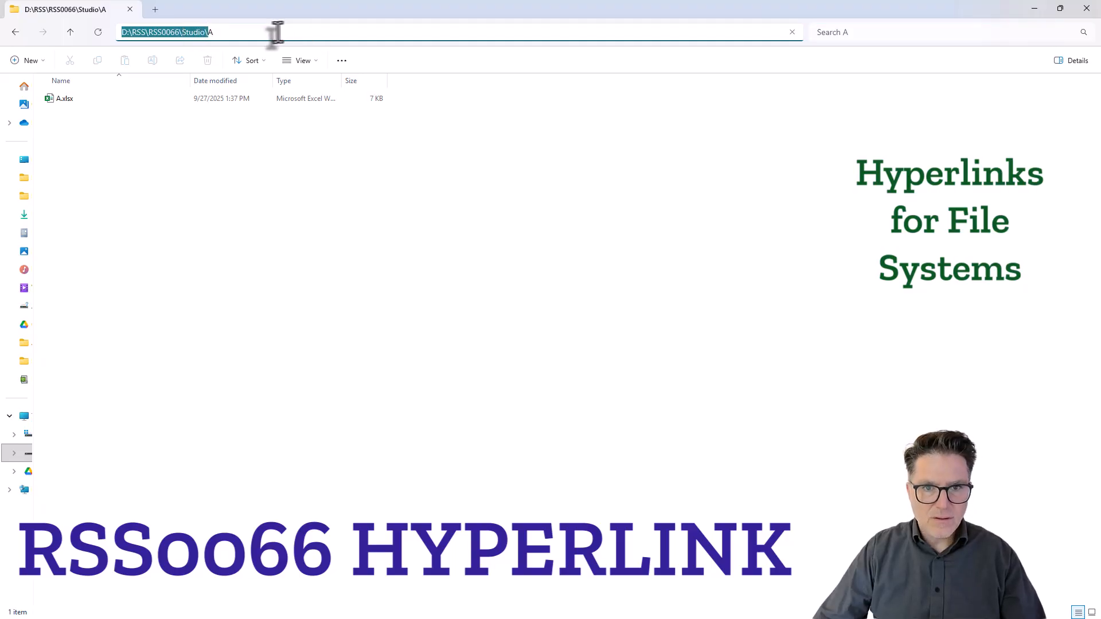
click(268, 33)
key(Escape)
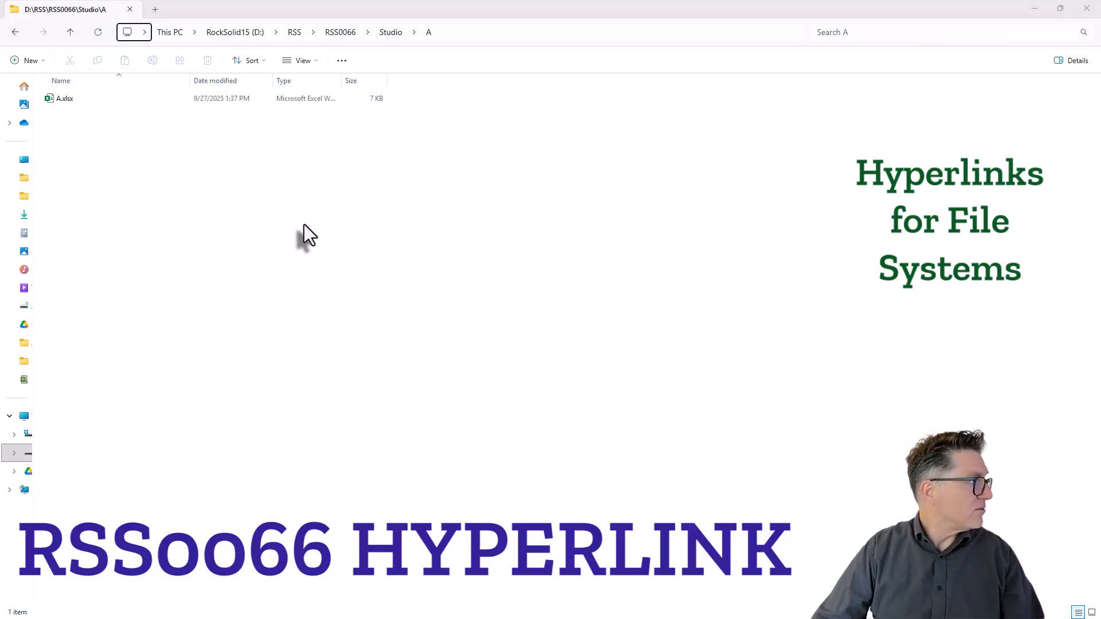
- Switch back to Excel and paste the copied folder path into cell D4 of the File Systems sheet
key(alt+Tab)
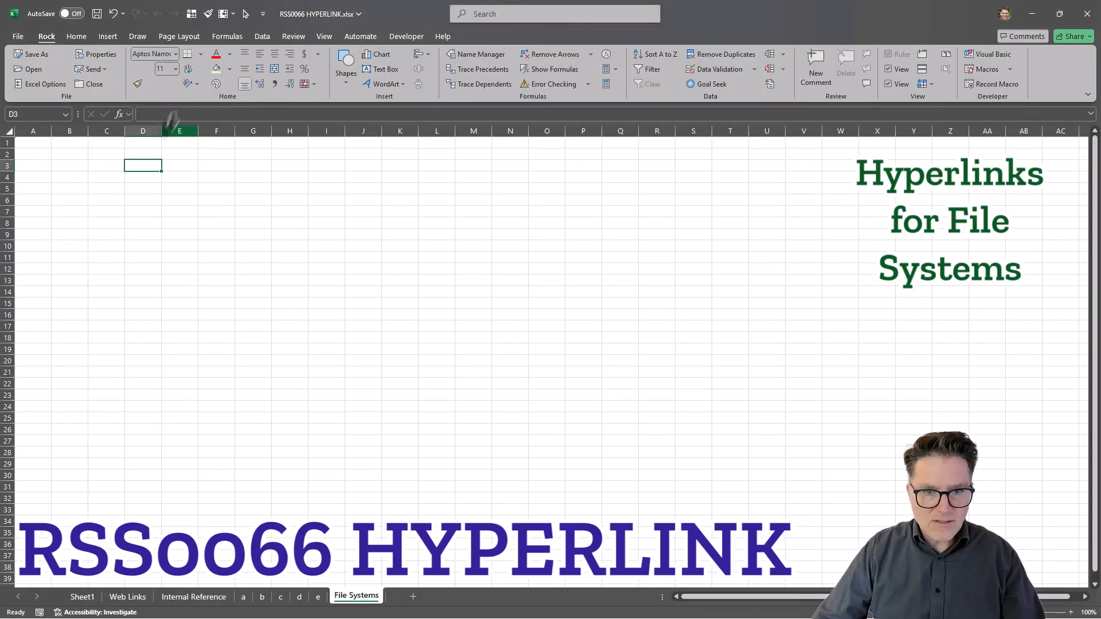
click(143, 177)
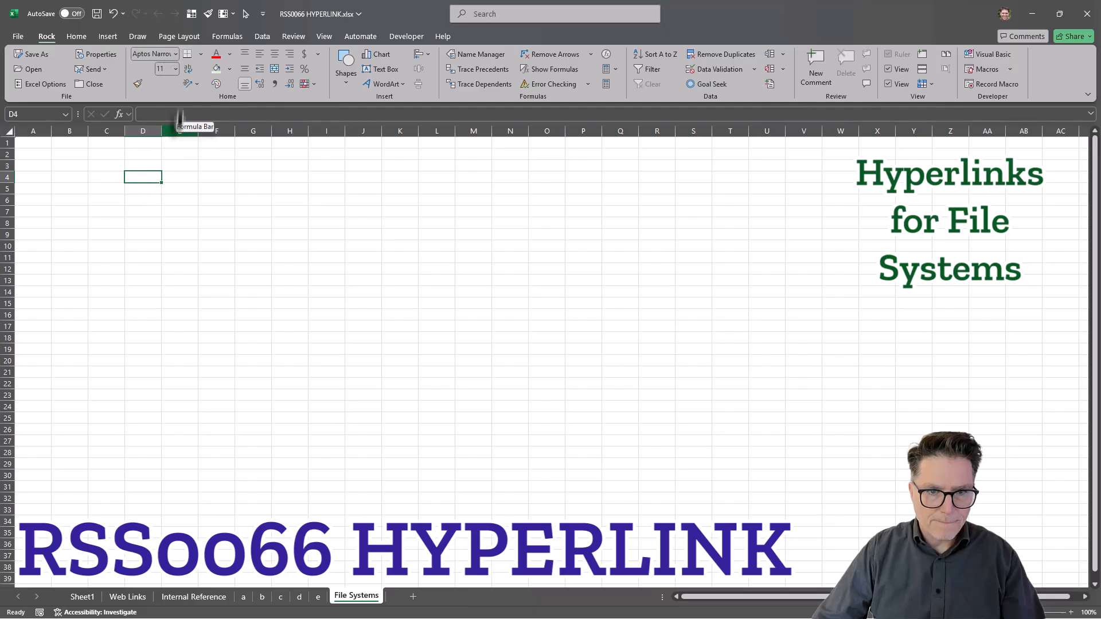
click(178, 114)
key(ctrl+v)
key(Tab)
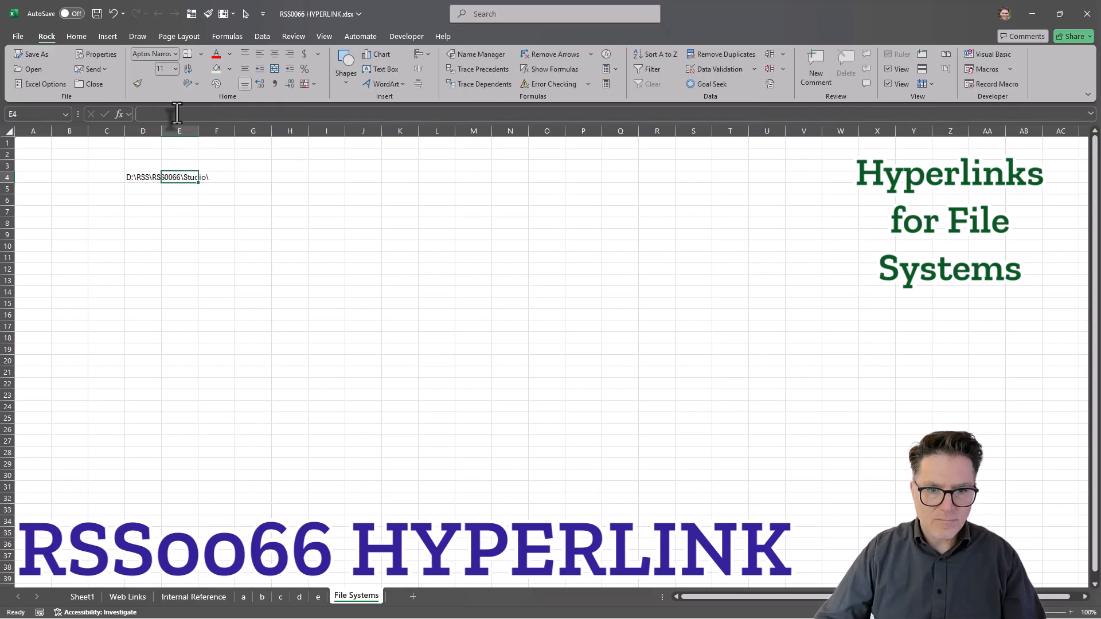
- Enter the heading "Hyperlink to File" in cell F6 and widen column F beyond the heading text
click(152, 214)
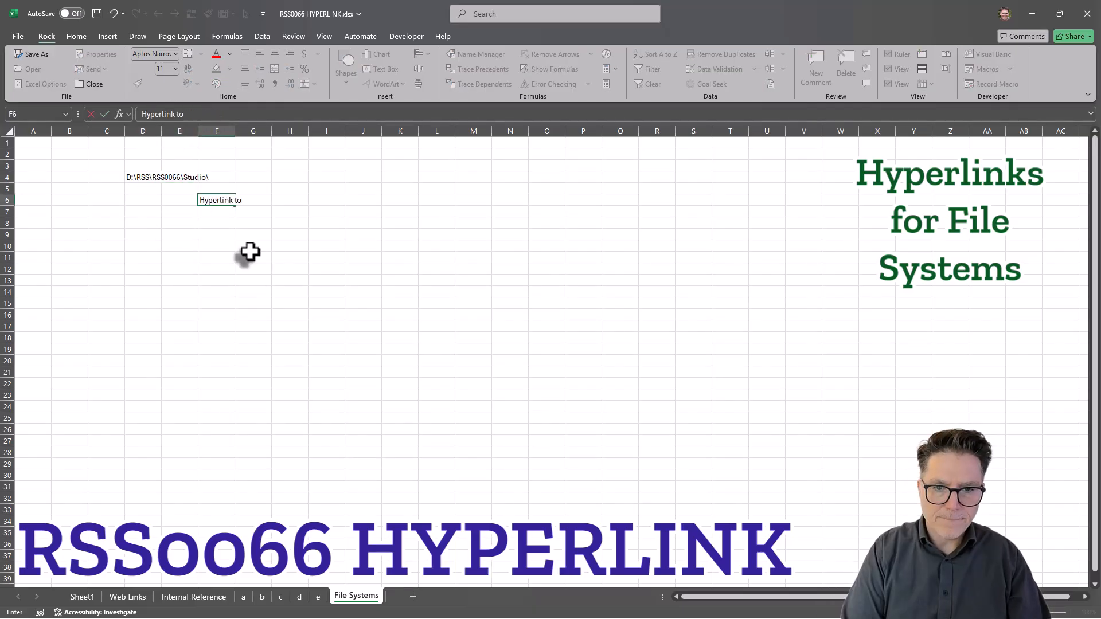
text(File)
key(Return)
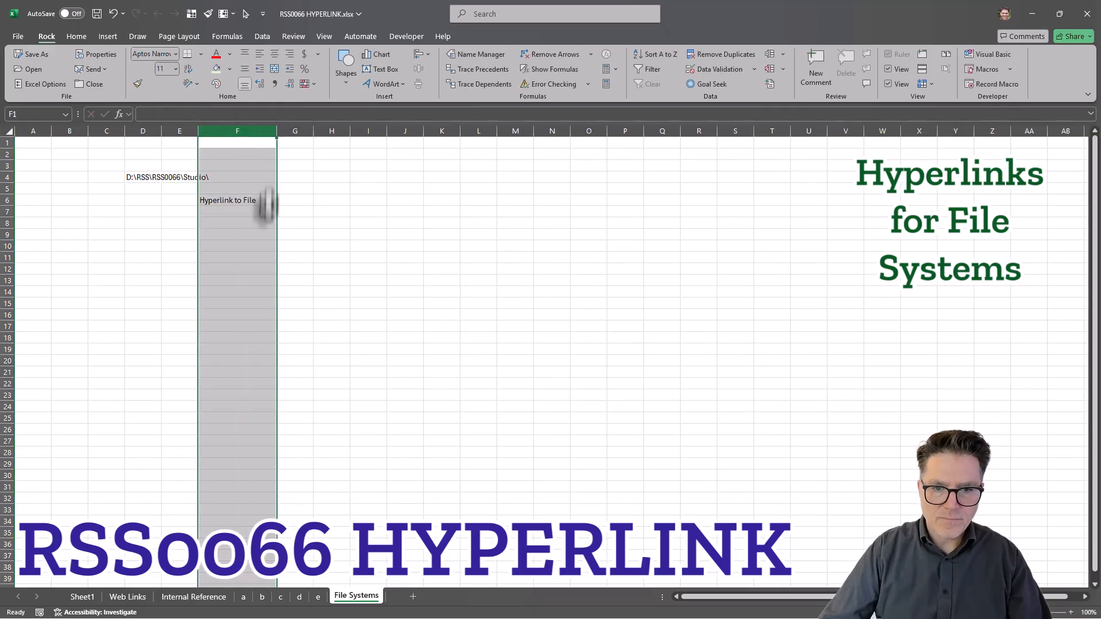
- List the folder letters A, B, C, D, E and F down cells E8 to E13
click(172, 223)
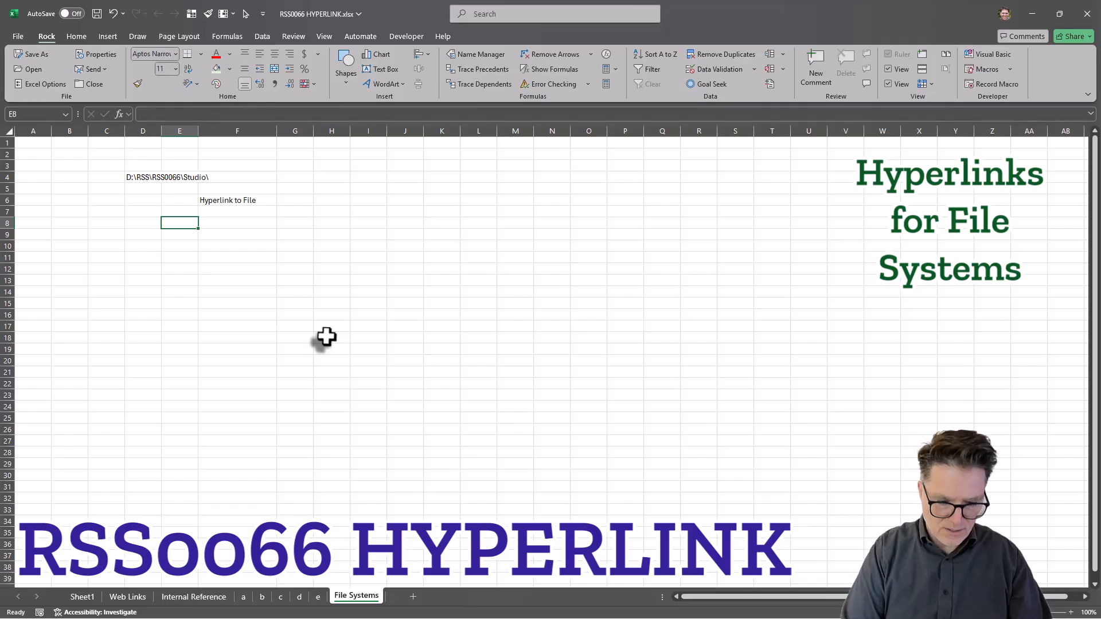
text(A)
key(Return)
text(B)
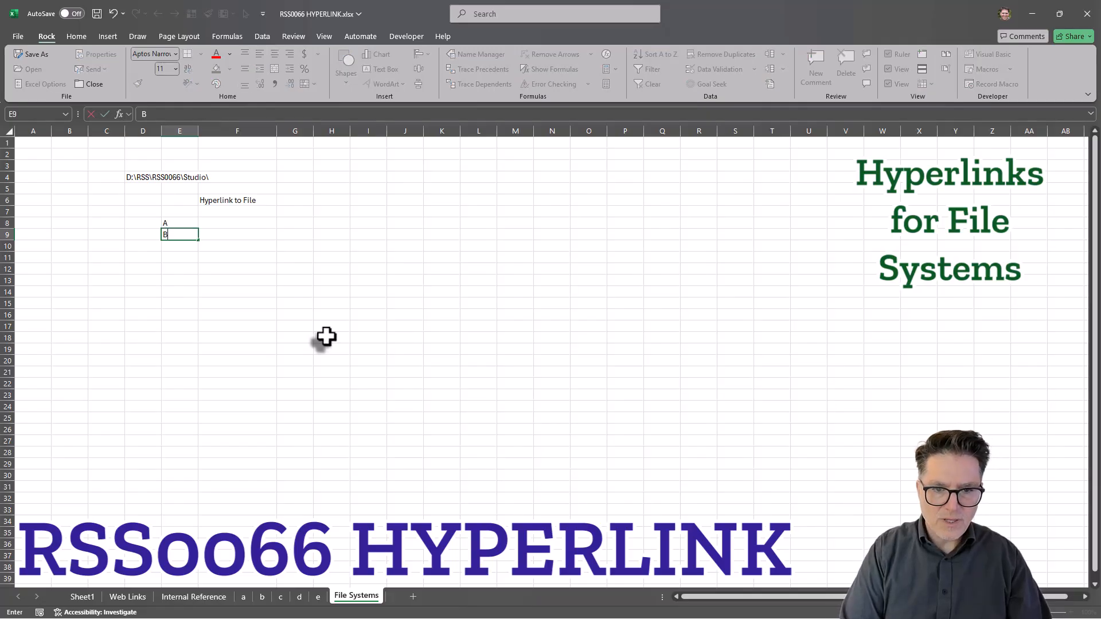
key(Return)
text(C)
key(Return)
text(D)
key(Return)
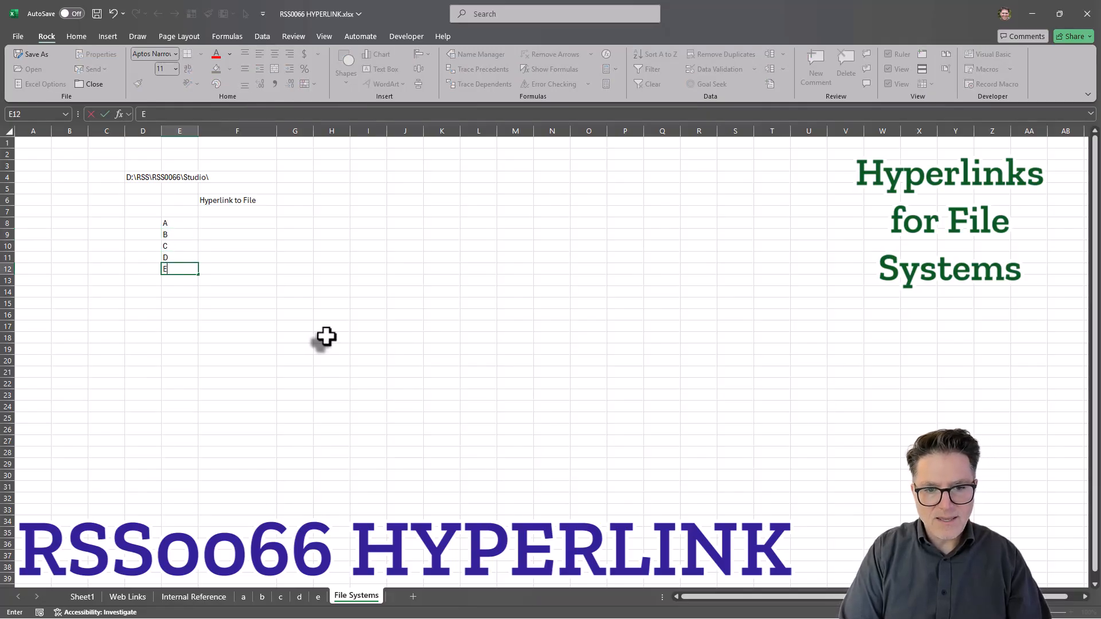
text(E)
key(Return)
text(F)
key(Return)
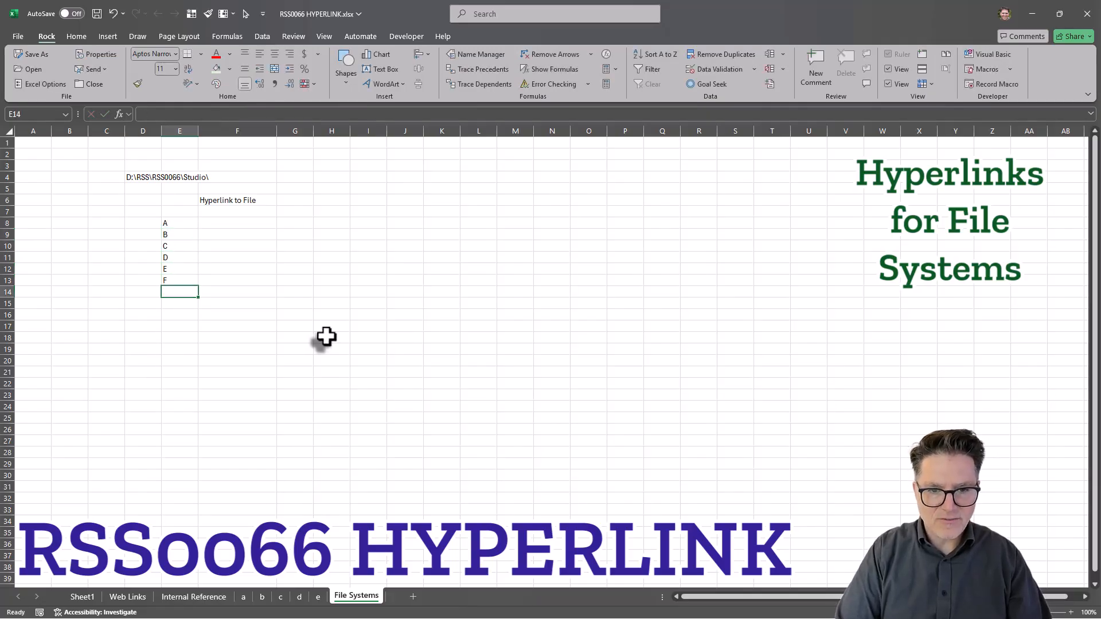
- Enter =HYPERLINK(CONCAT($D$4,E8,E8,".xlsx"),E8) in cell F8, with an absolute reference to the folder path
click(239, 226)
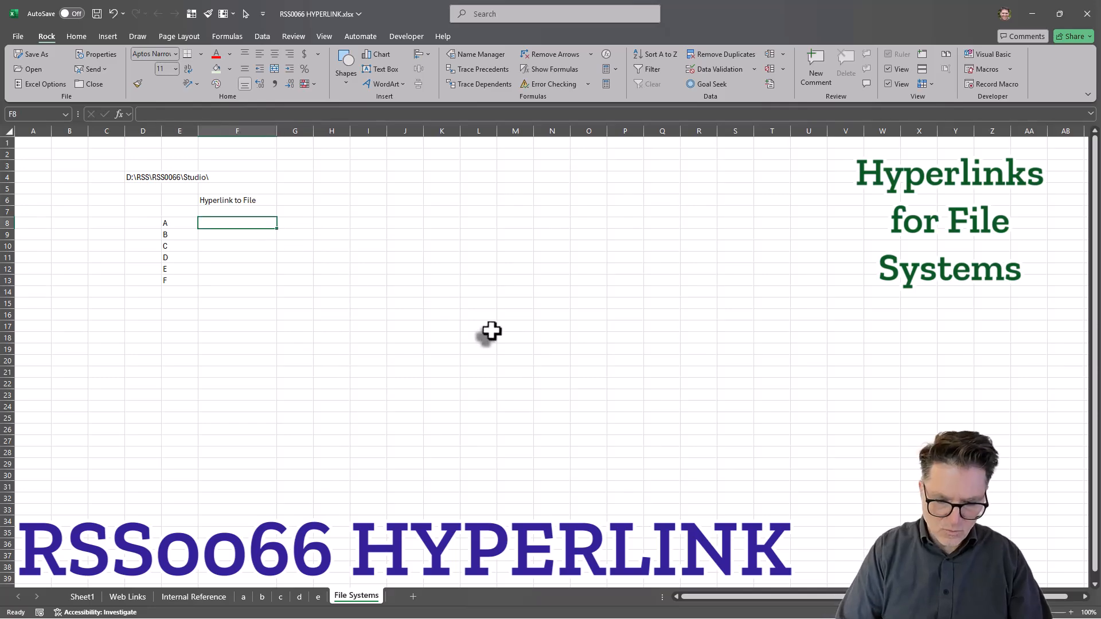
text(=HYPERLINK()
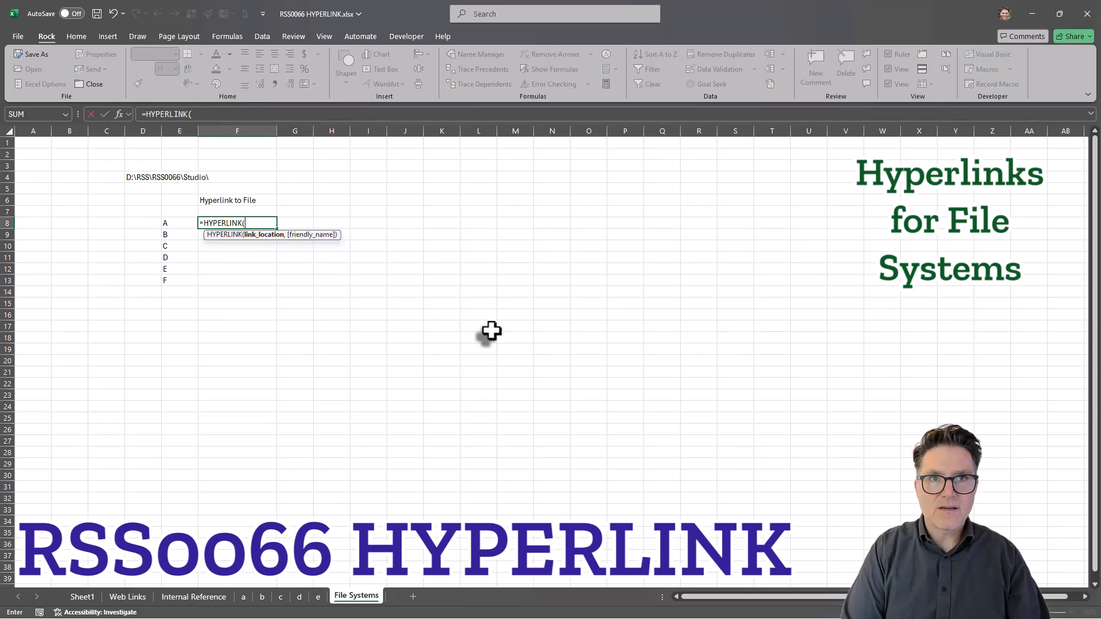
text(CONCAT()
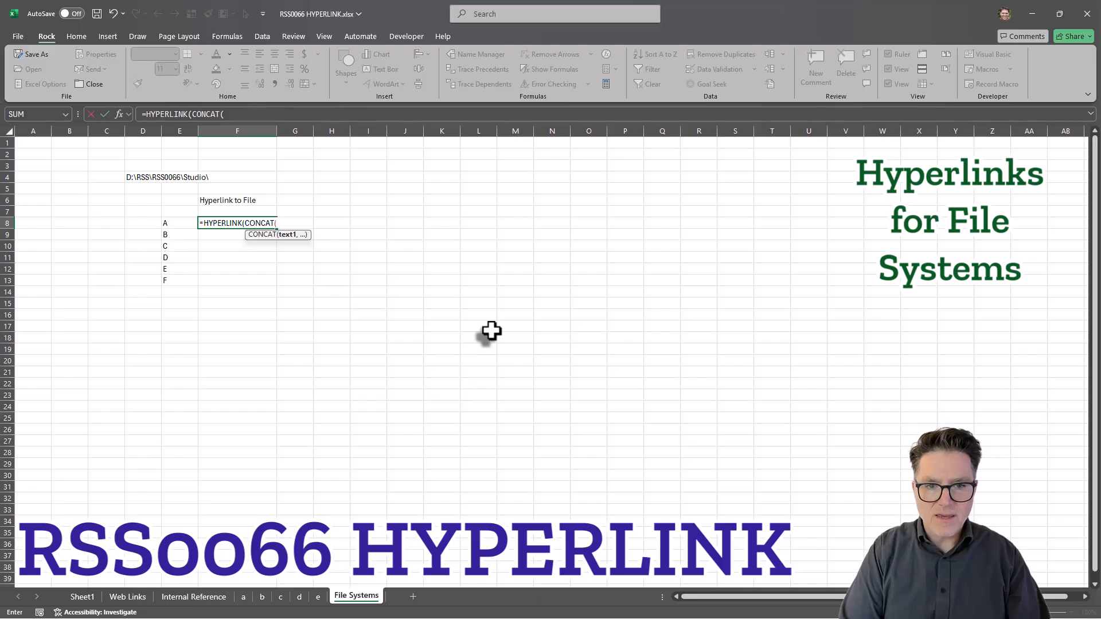
click(146, 178)
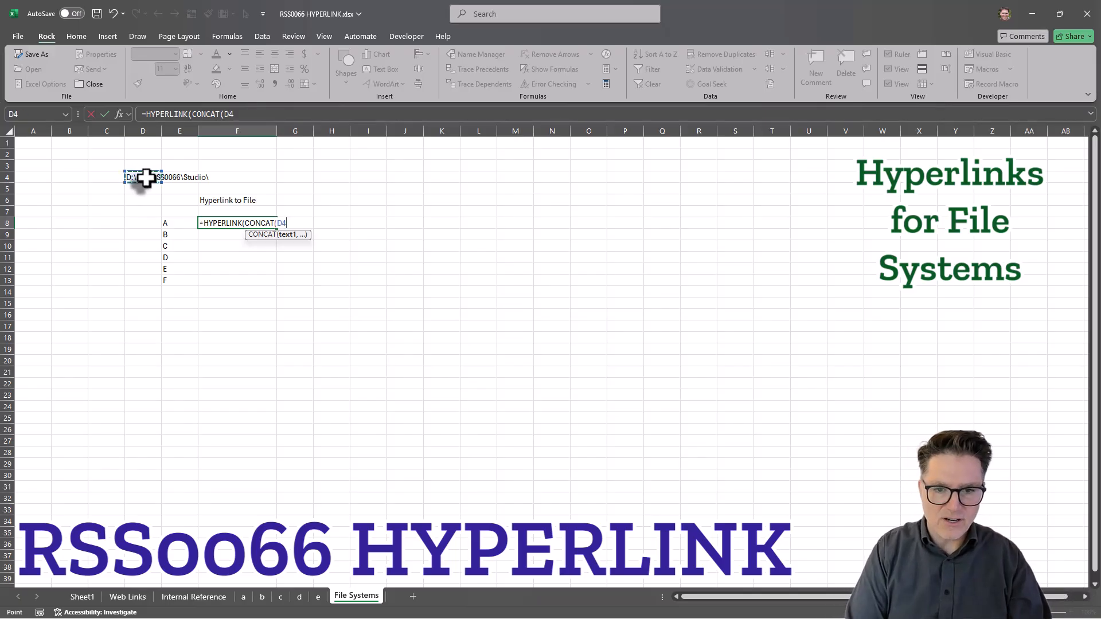
key(F4)
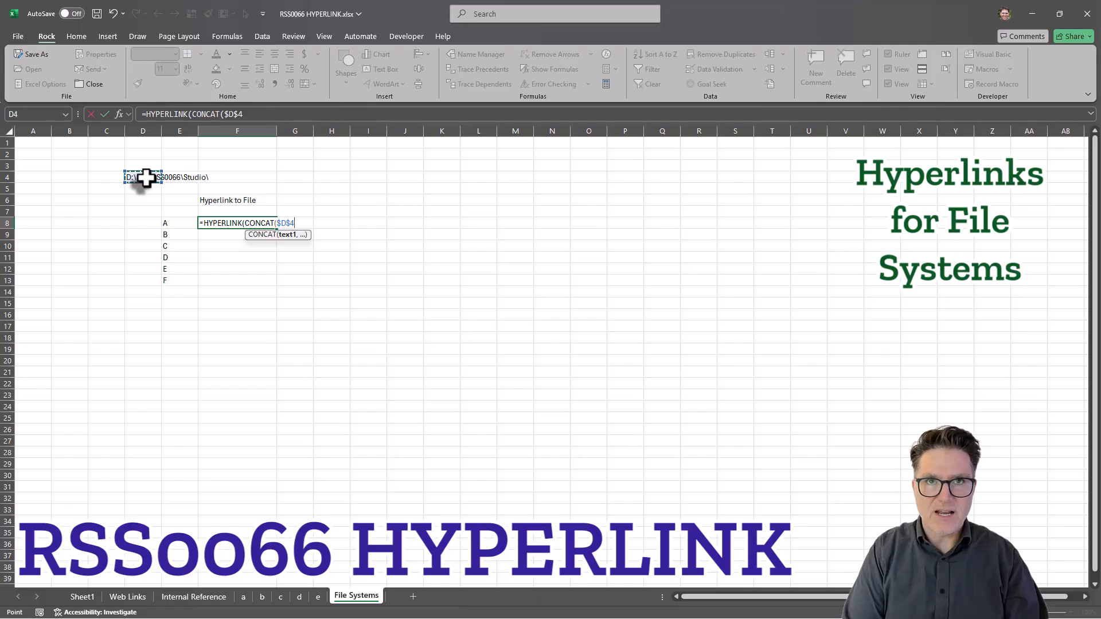
text(,)
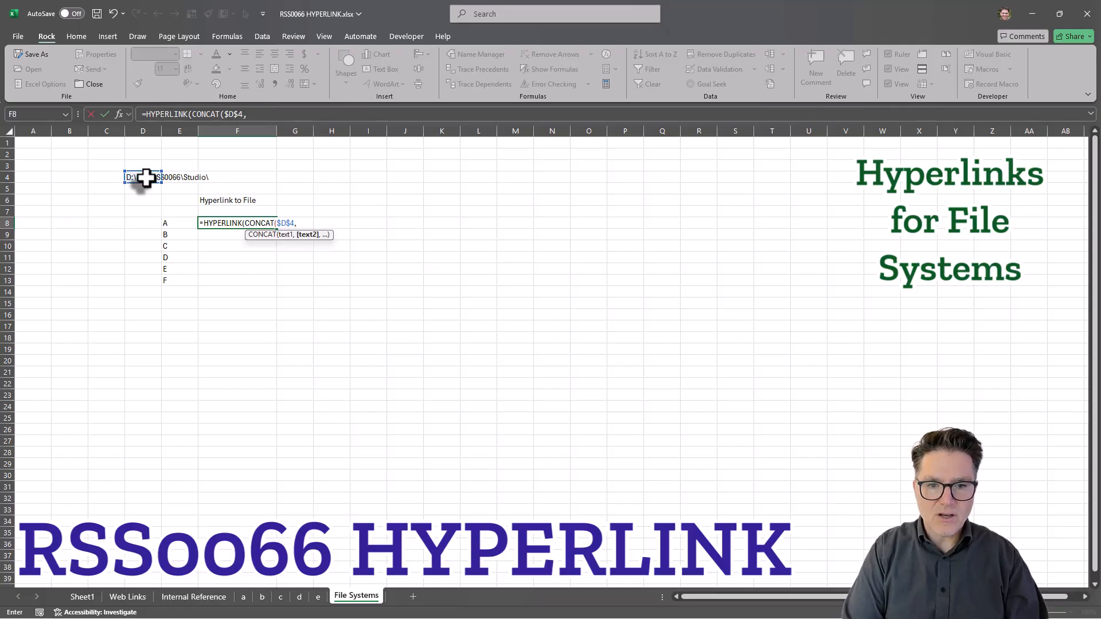
click(173, 223)
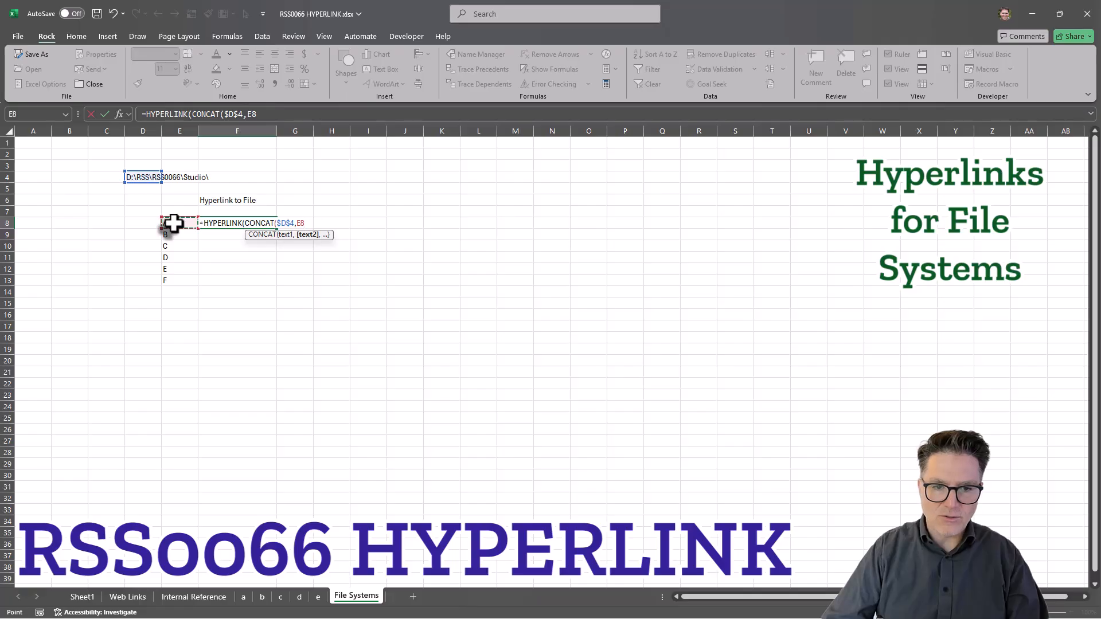
text(,)
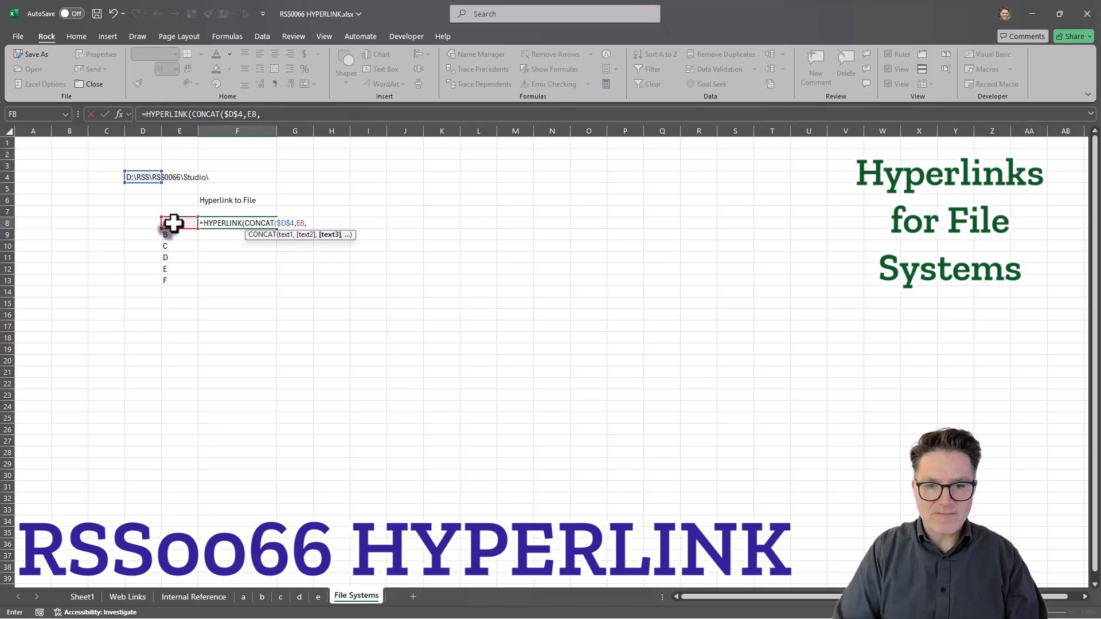
click(174, 223)
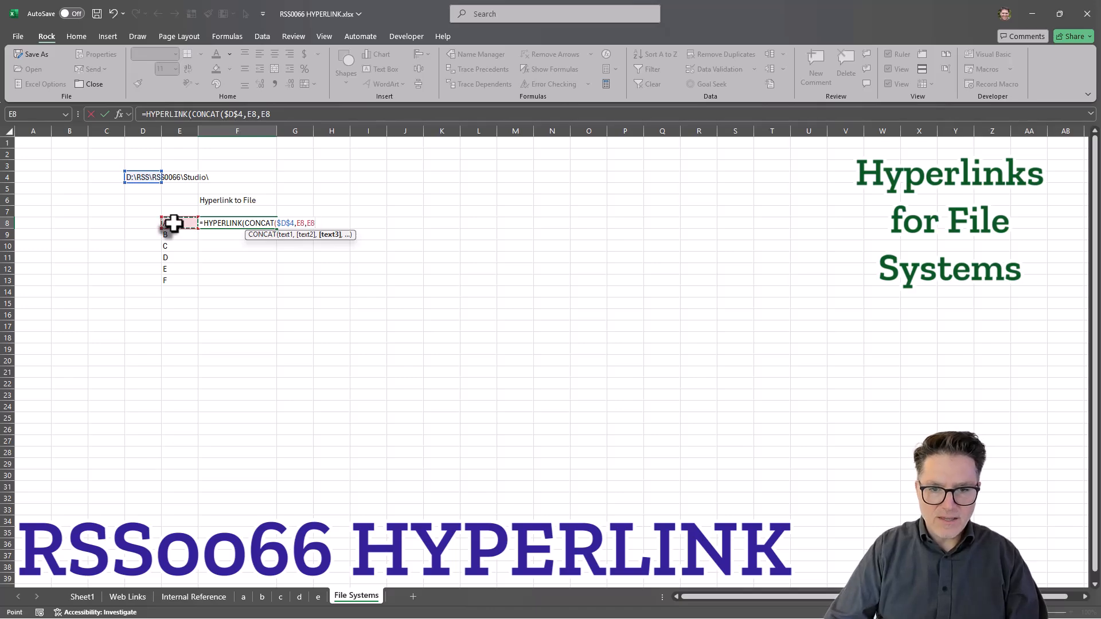
text(,".xlsx)
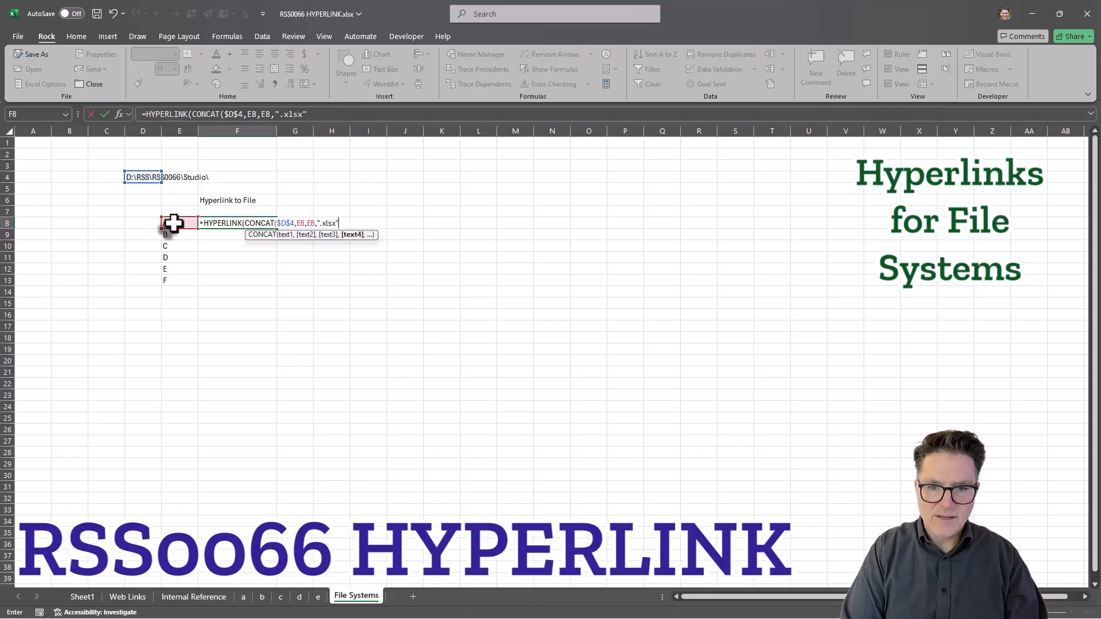
text("))
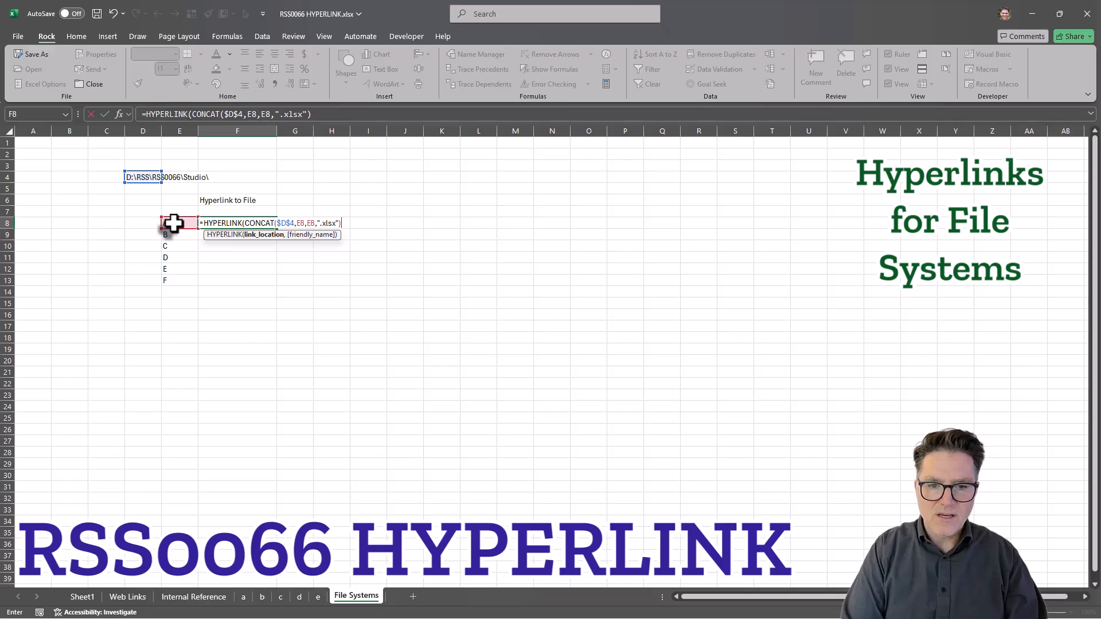
text(,)
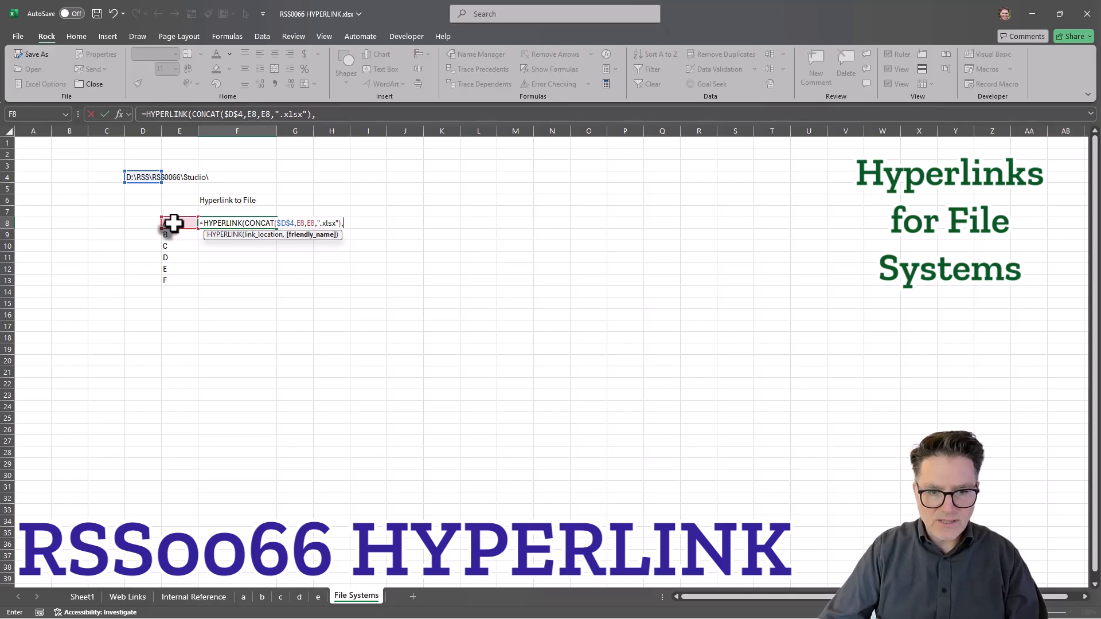
click(174, 223)
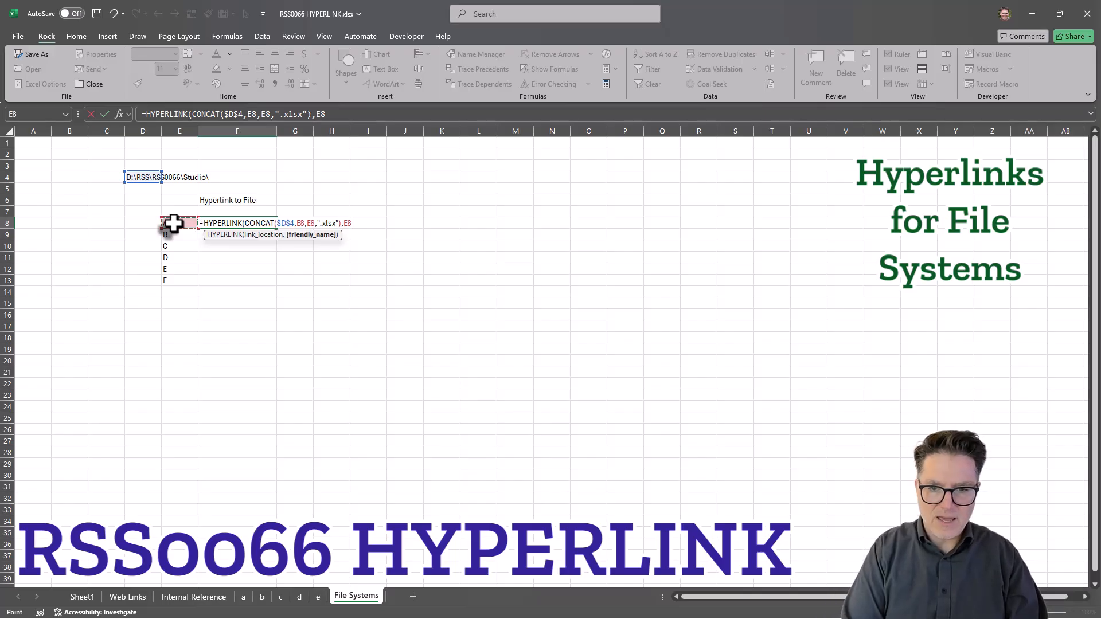
key(Return)
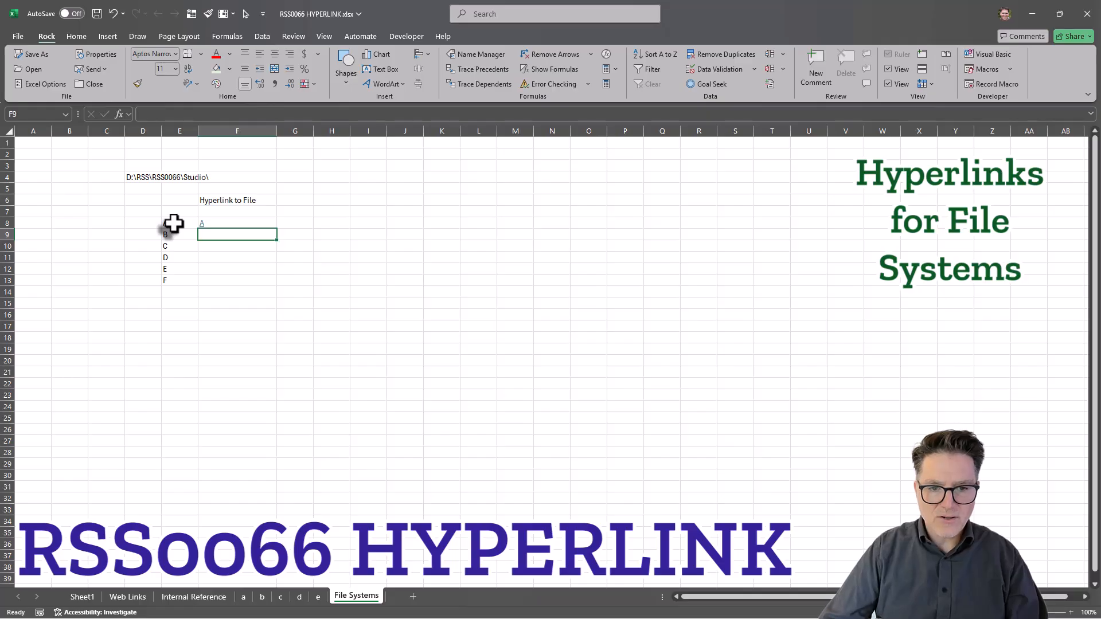
- Fill the hyperlink formula from F8 down to F13
key(Up)
key(shift+Down)
key(shift+Down)
key(shift+Down)
key(shift+Down)
key(shift+Down)
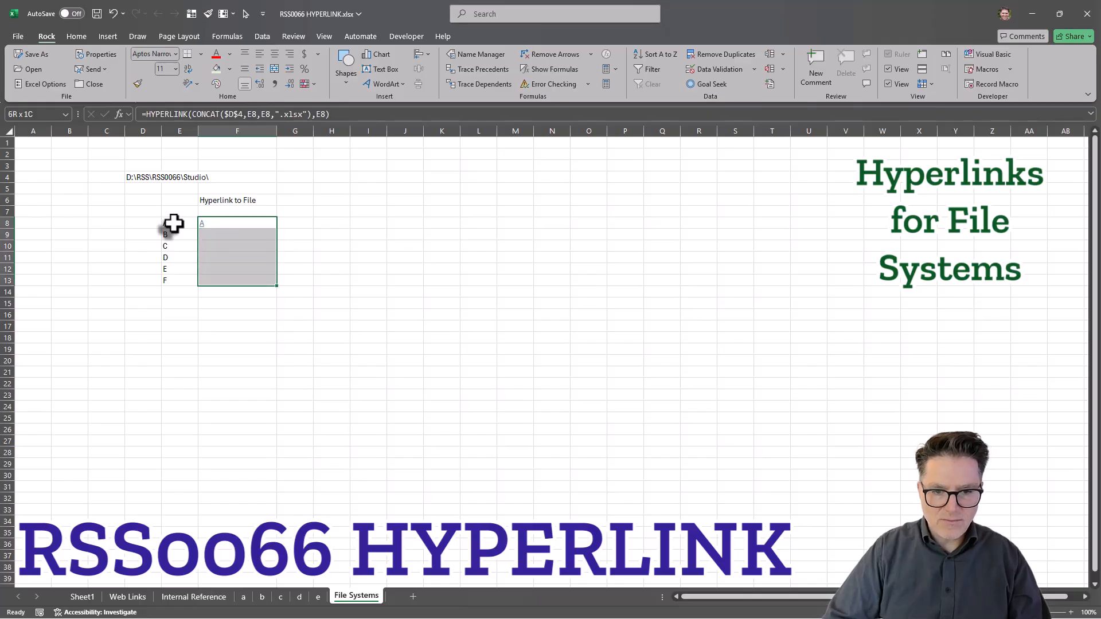
key(ctrl+d)
click(440, 339)
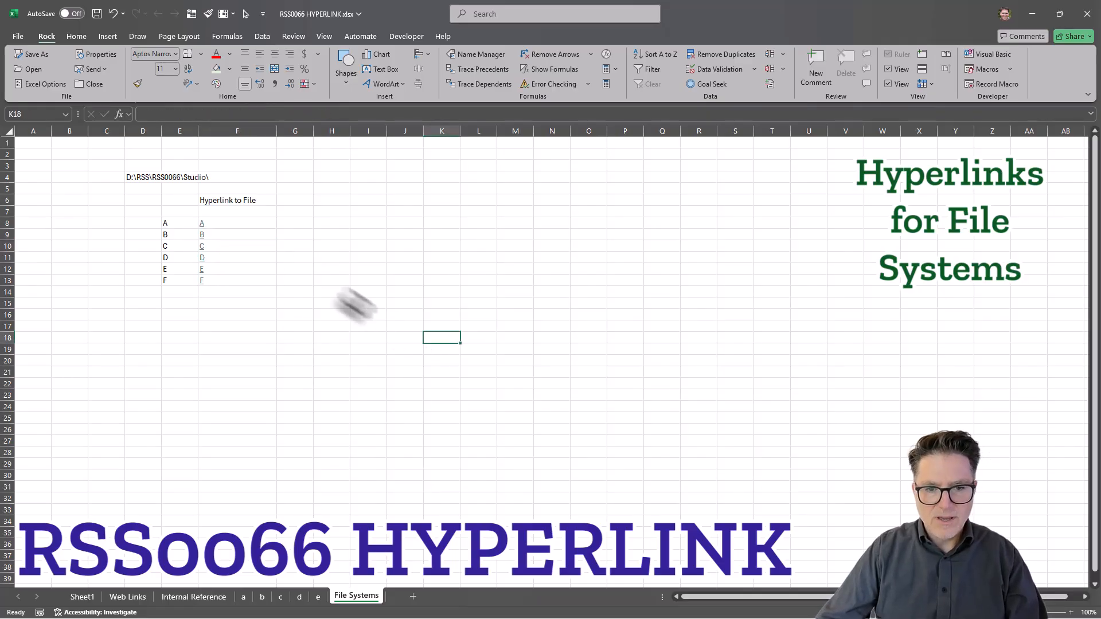
- Test the hyperlink in F8 and evaluate the link_location argument of its formula to check the resulting file path
click(202, 225)
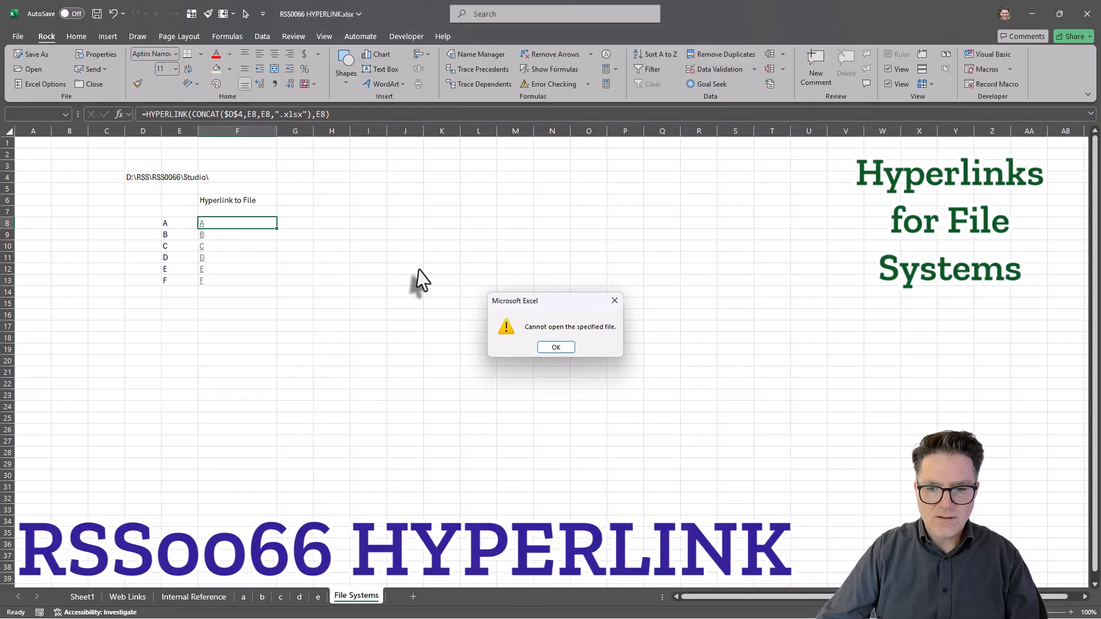
click(556, 347)
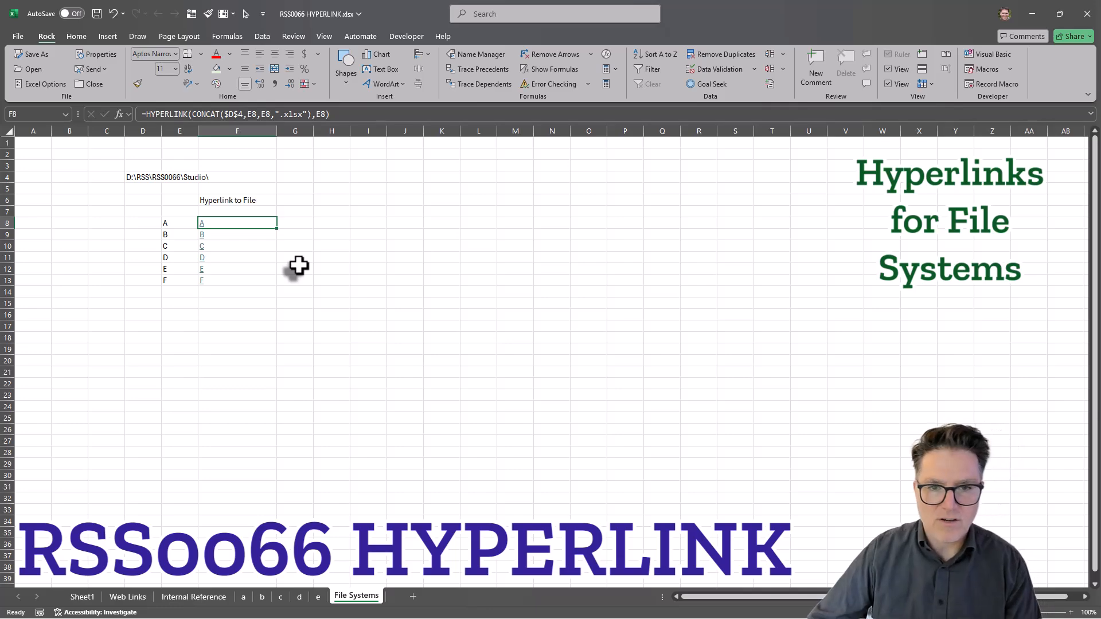
click(192, 114)
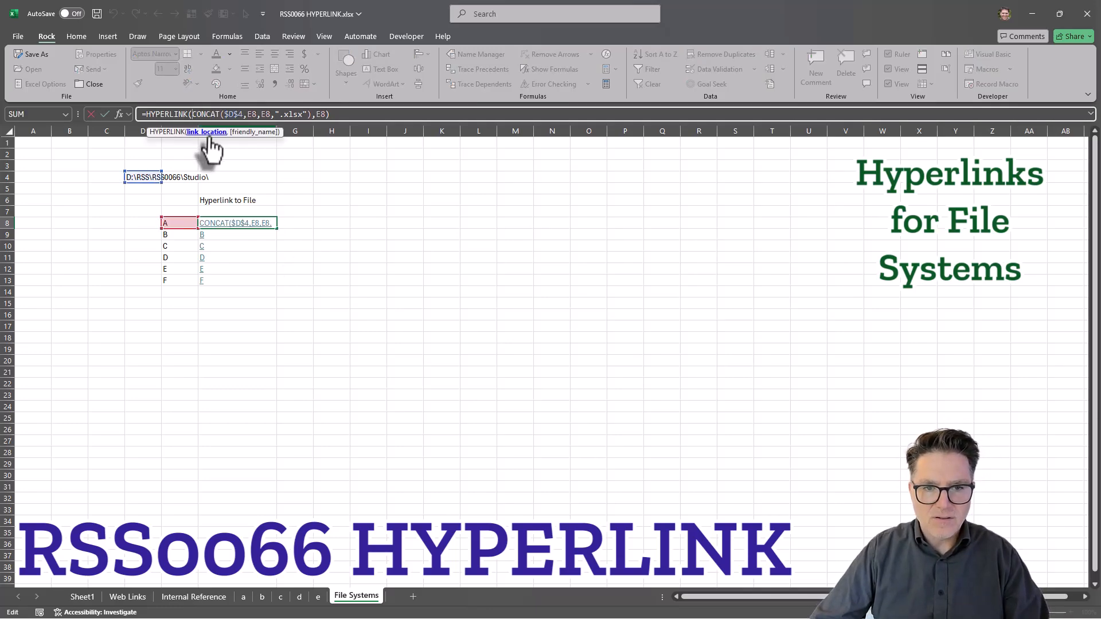
click(201, 133)
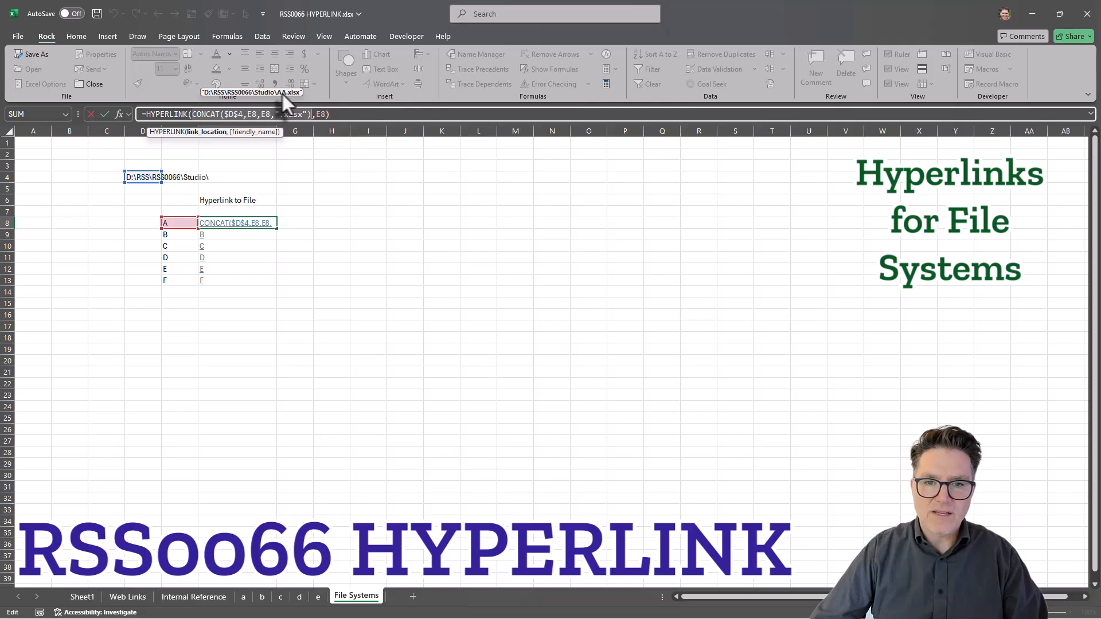
click(295, 223)
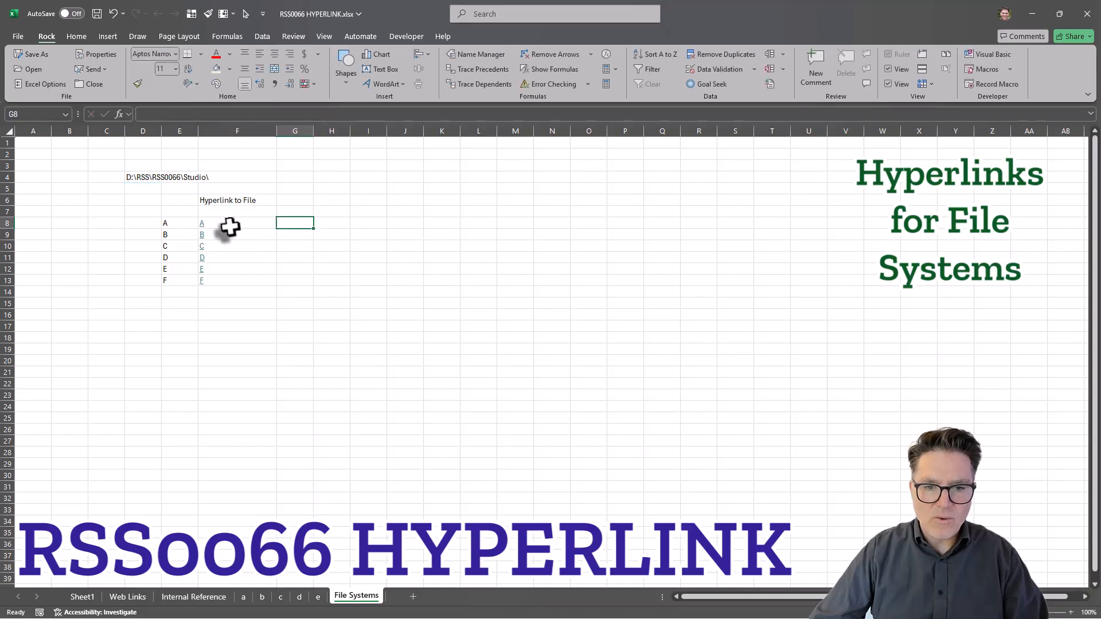
- Insert "\" as an extra CONCAT argument between the two E8 references in F8 and fill the corrected formula down to F13
key(Left)
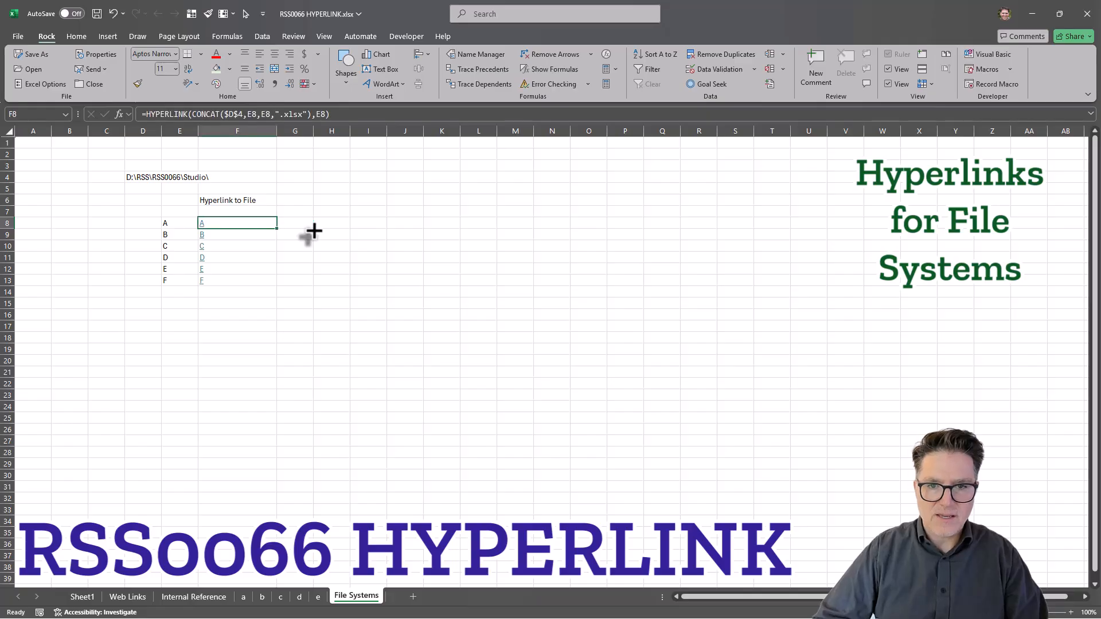
click(260, 115)
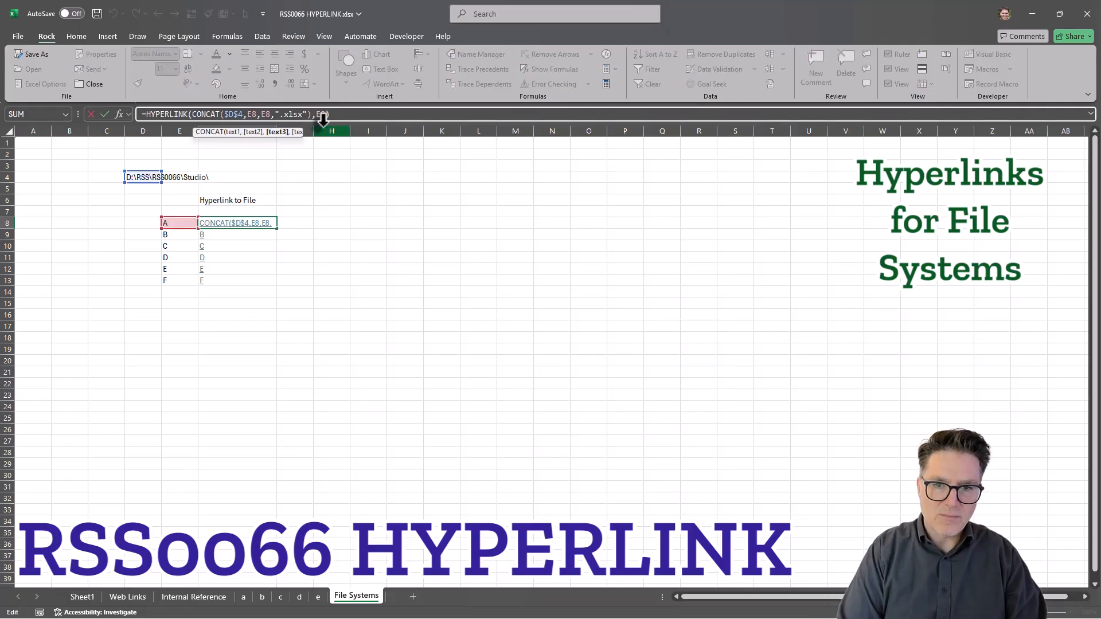
text("\",)
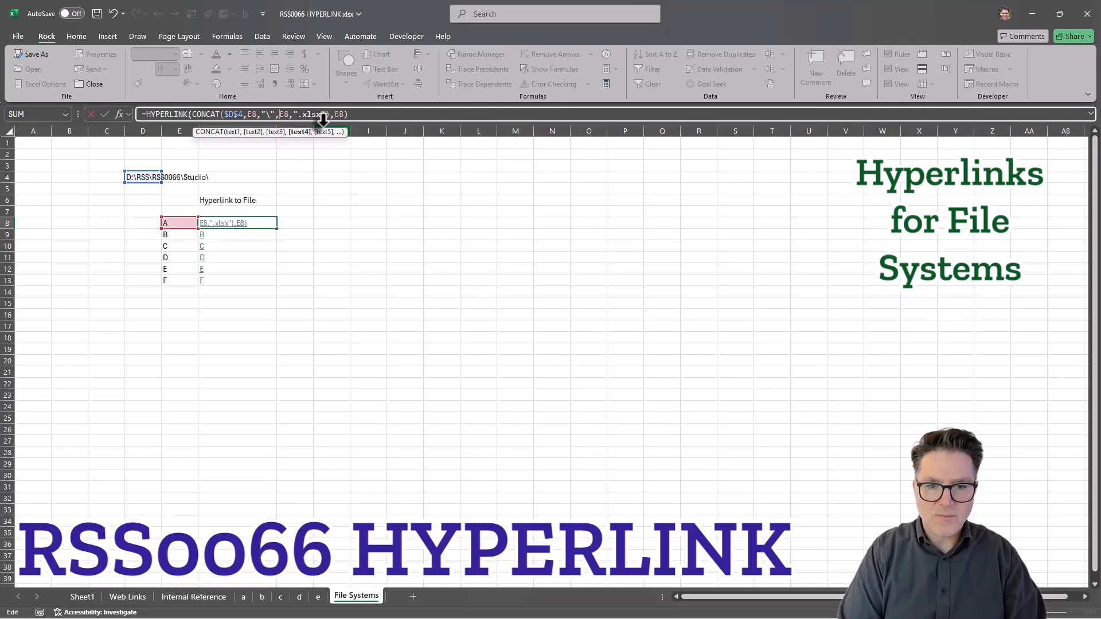
key(ctrl+Return)
key(shift+Down)
key(shift+Down)
key(shift+Down)
key(shift+Down)
key(shift+Down)
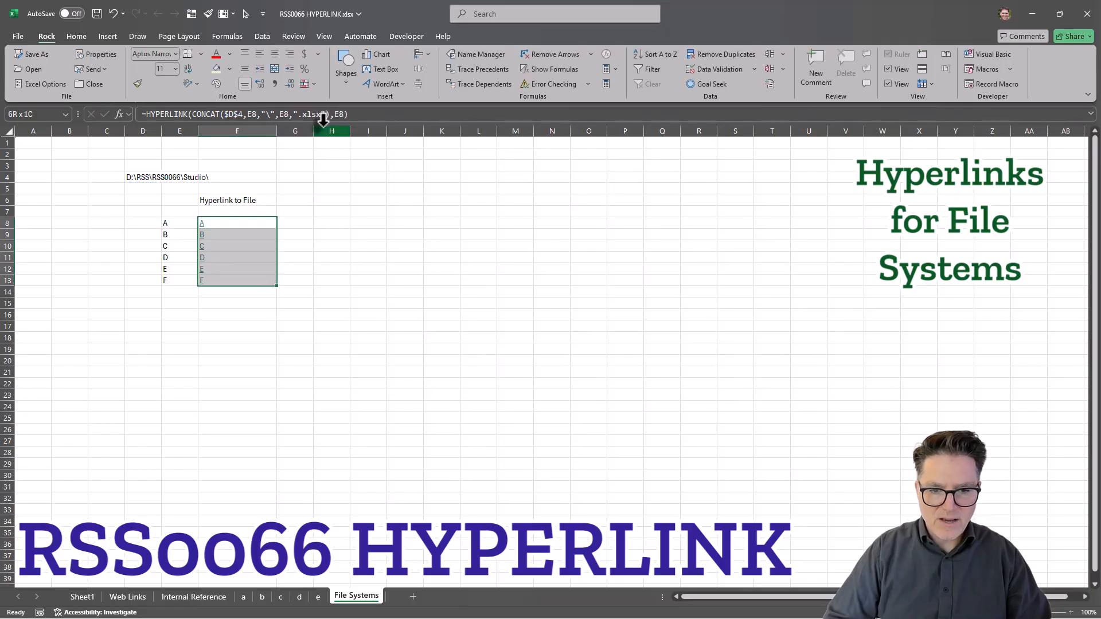
click(396, 267)
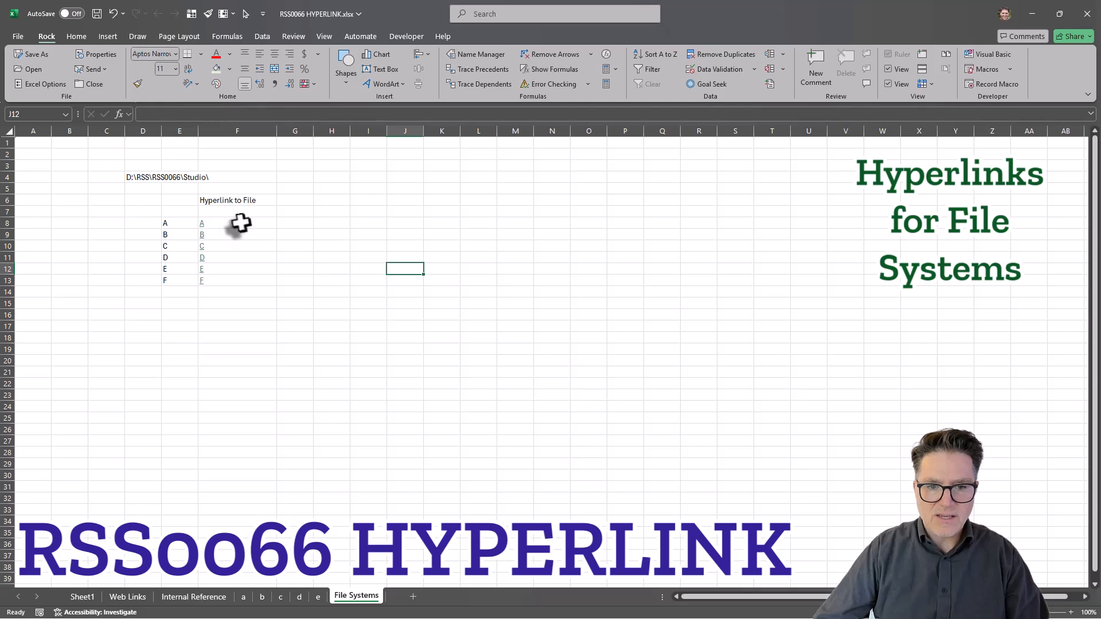
- Test the file hyperlinks for A in F8 and D in F11, closing each opened workbook
click(202, 224)
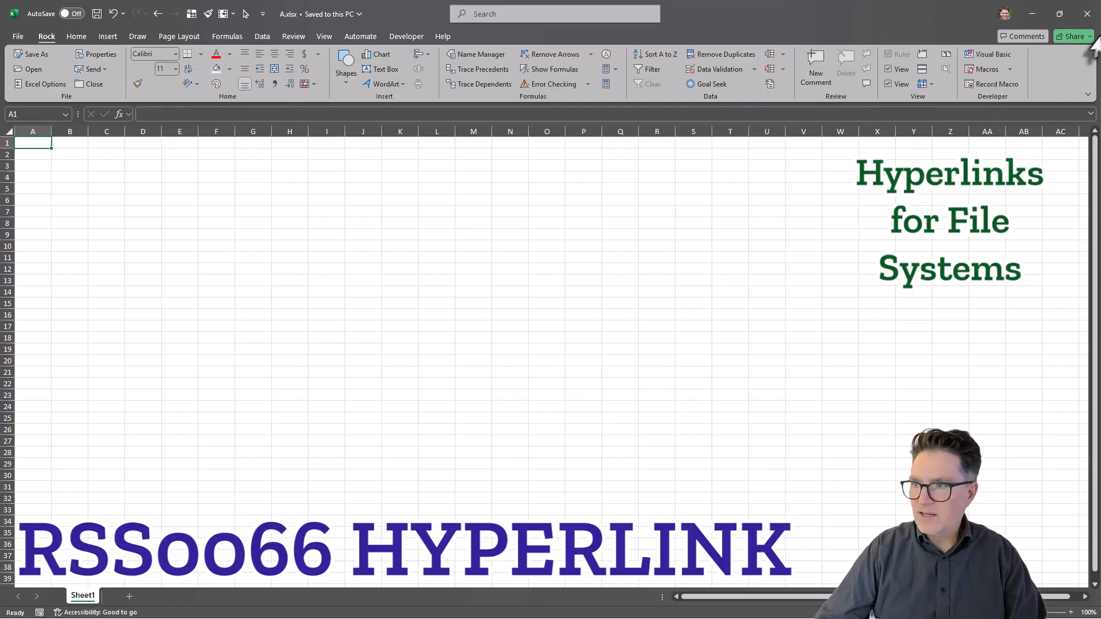
click(1087, 12)
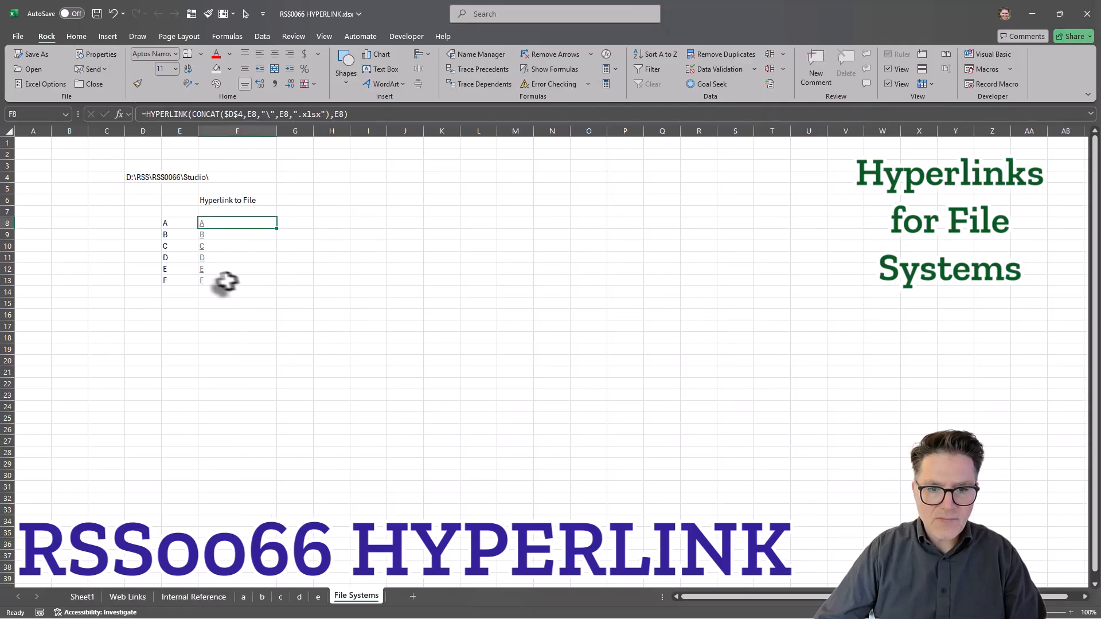
click(202, 258)
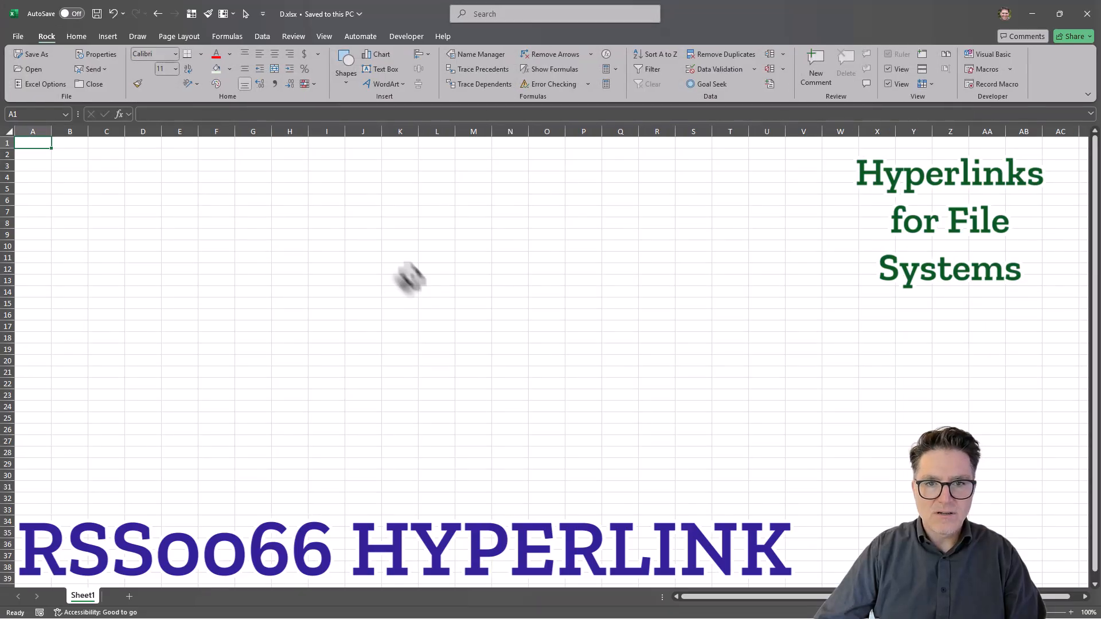
click(1088, 14)
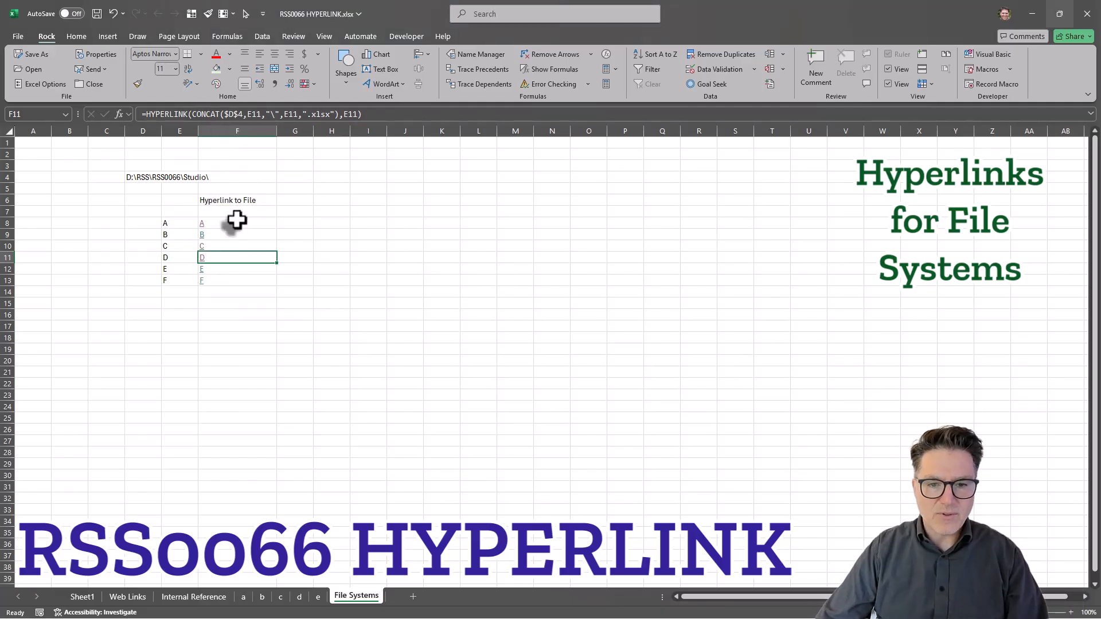
key(Up)
key(Up)
key(Up)
key(Up)
key(Down)
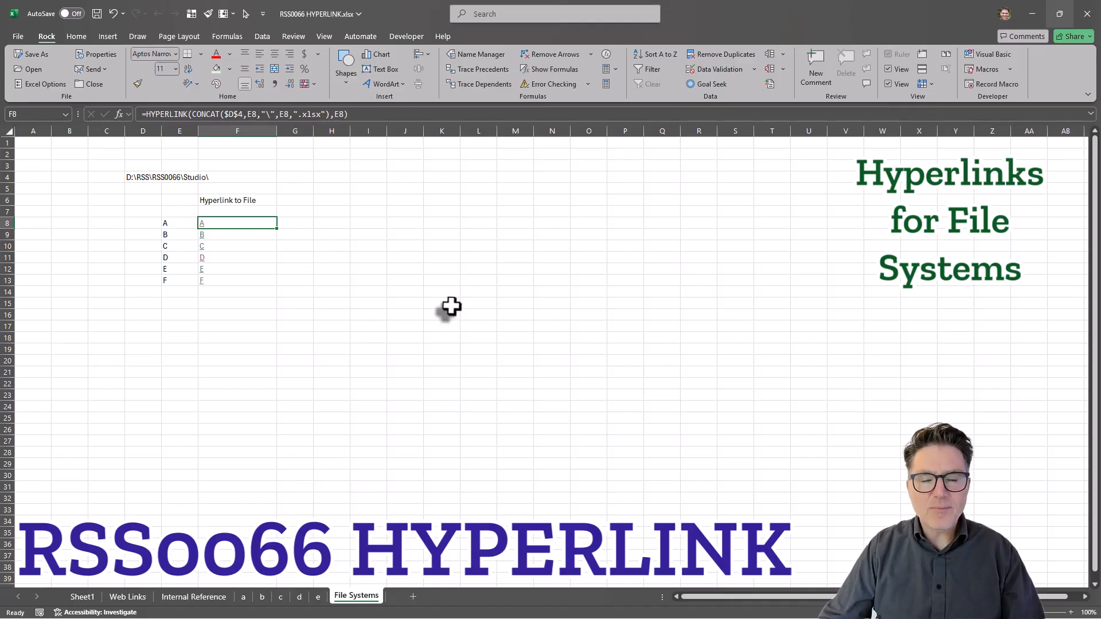
click(294, 282)
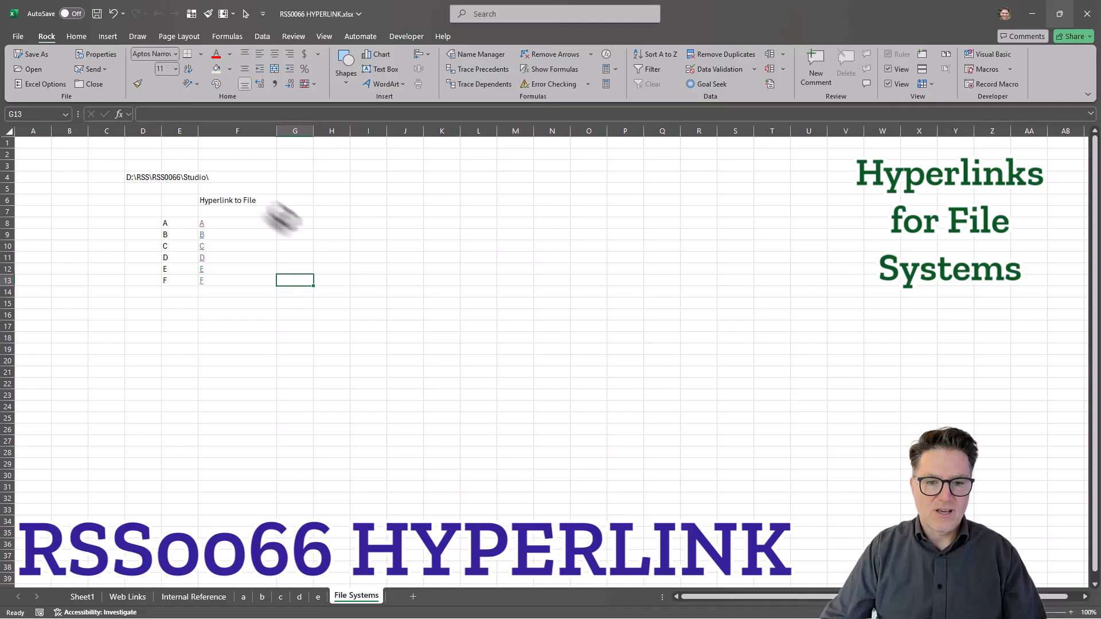